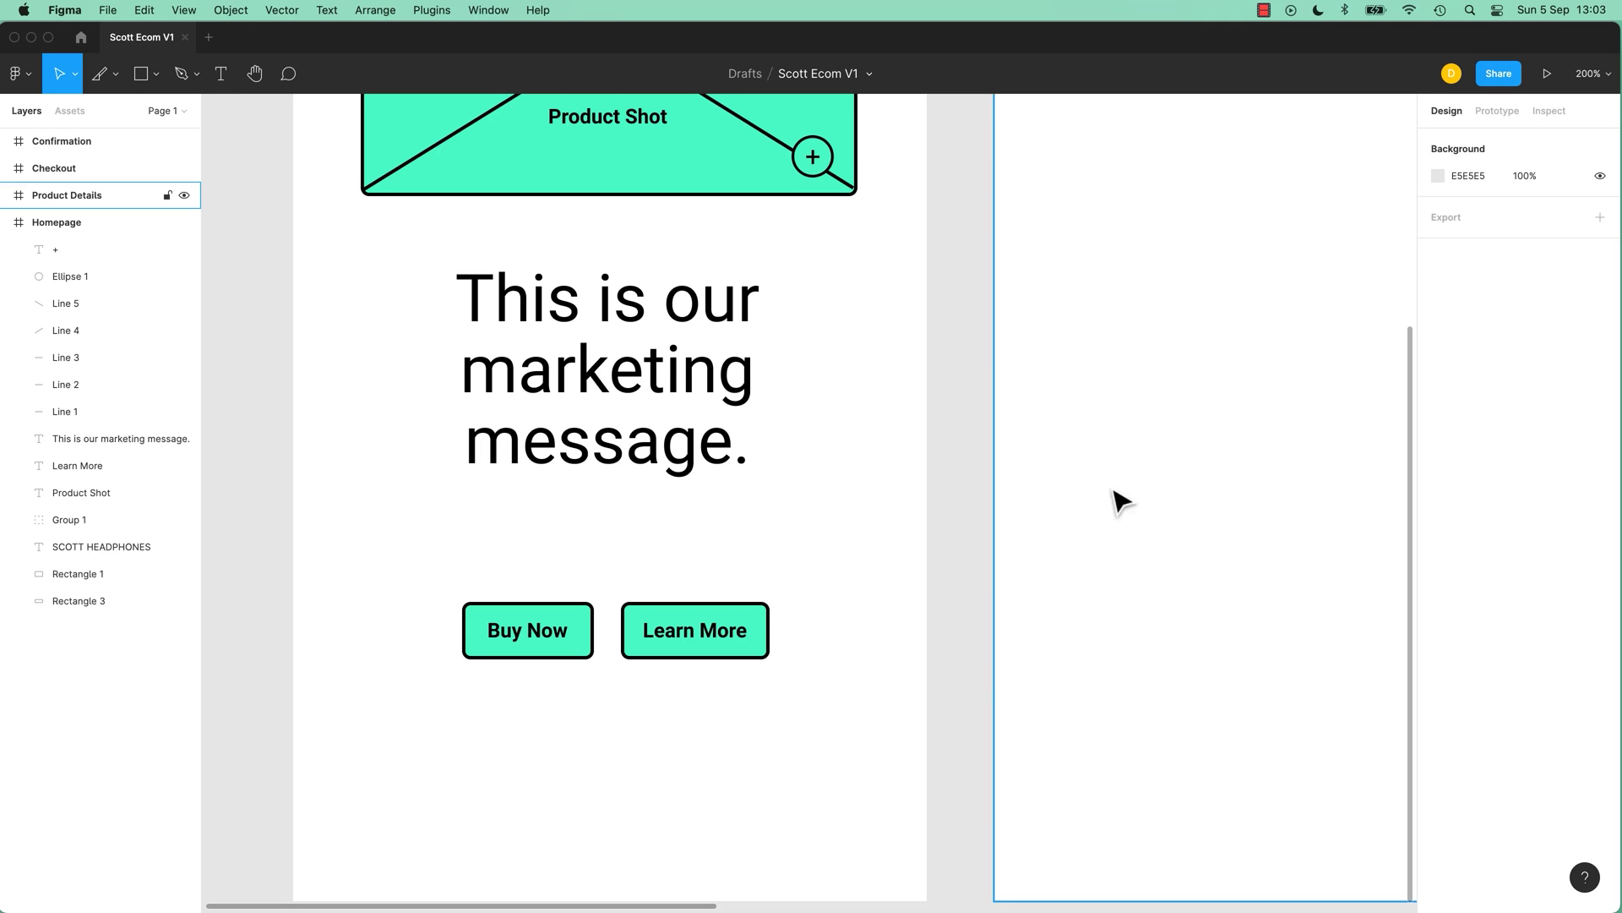
# Draw a small square near the top of the Product Details frame and shift it slightly left
pyautogui.scroll(7, 1116, 482)
pyautogui.hscroll(5, 1116, 481)
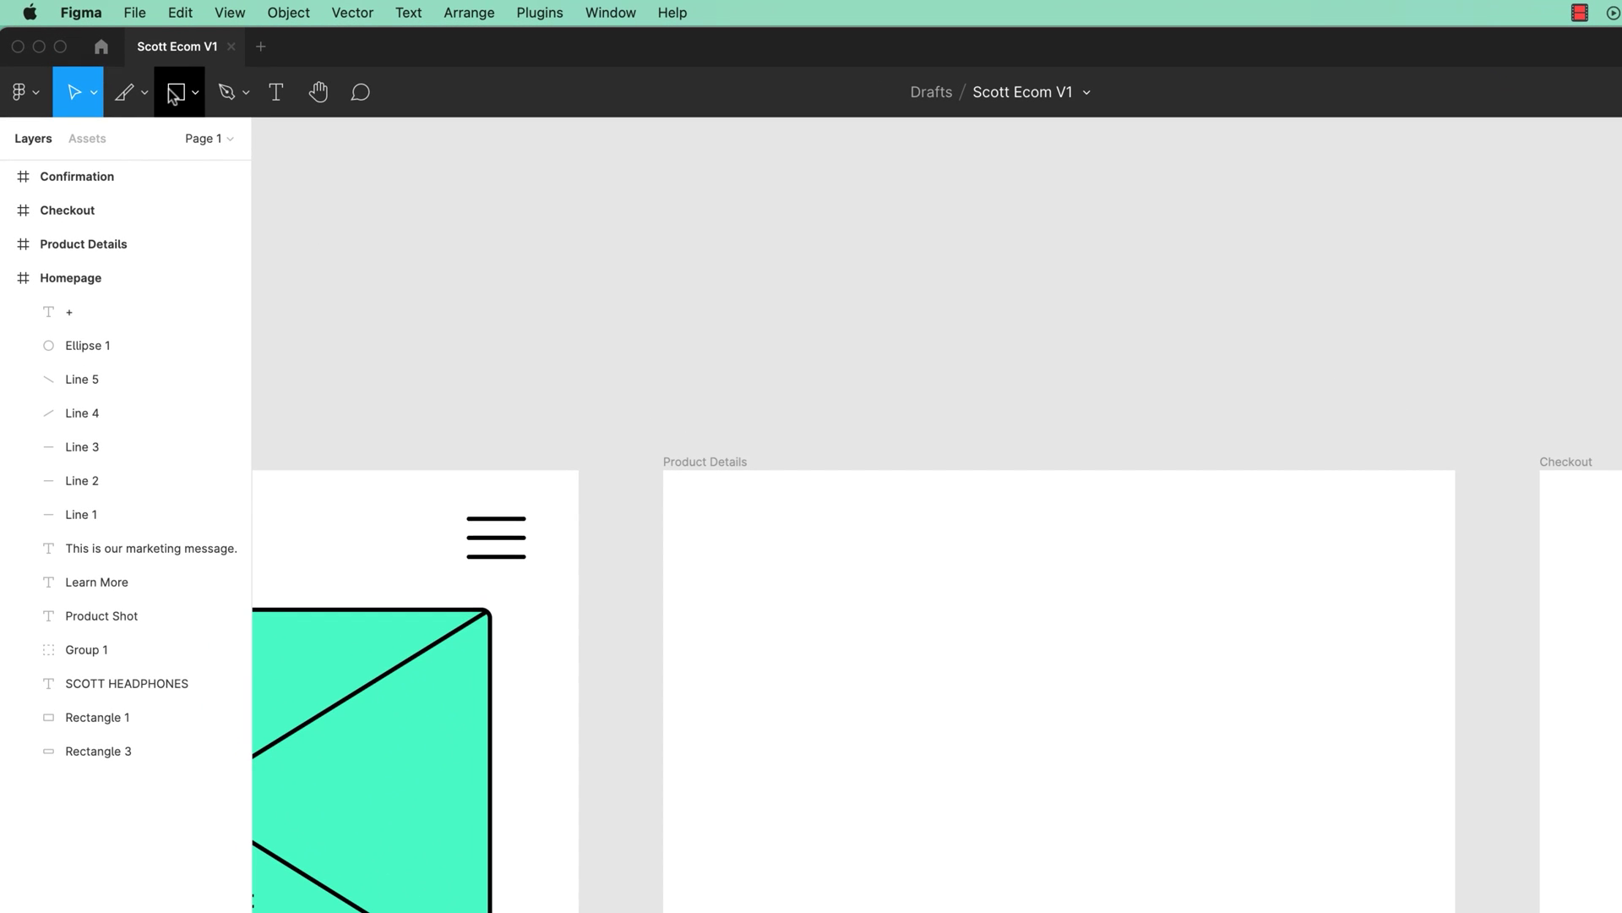
pyautogui.click(175, 93)
pyautogui.moveTo(1197, 500); pyautogui.dragTo(1272, 571)
pyautogui.moveTo(1235, 554); pyautogui.dragTo(1132, 560)
# Add a triangle and a circle to the right of the square, aligned in one row
pyautogui.click(193, 95)
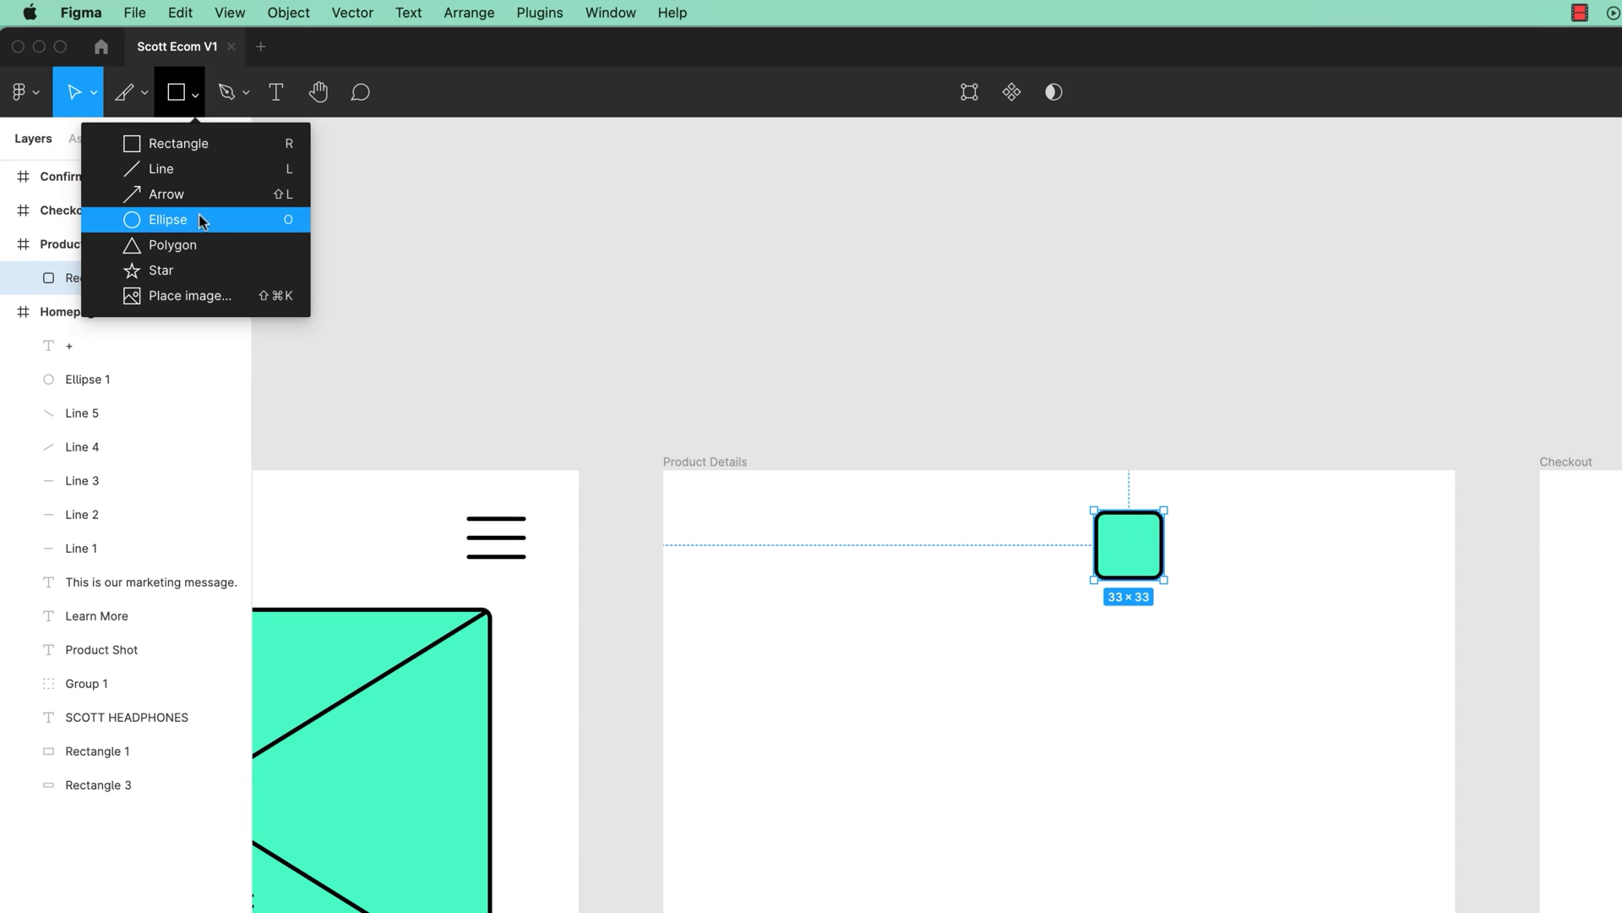
pyautogui.click(173, 245)
pyautogui.moveTo(1204, 493)
pyautogui.mouseDown()
pyautogui.moveTo(1282, 606)
pyautogui.moveTo(1232, 568)
pyautogui.mouseUp()
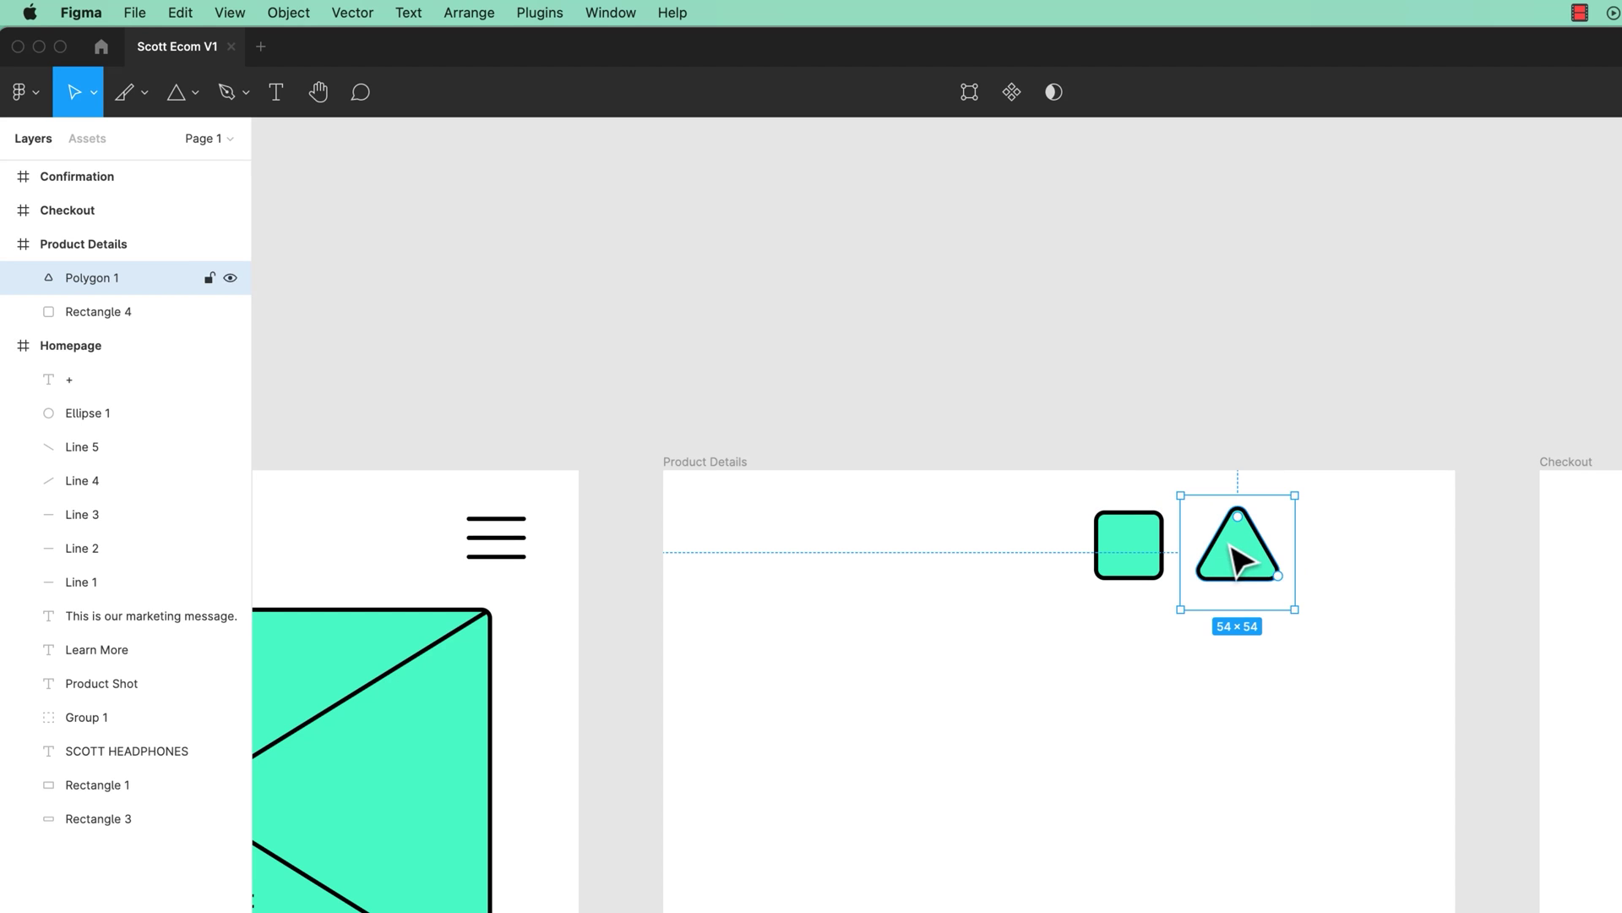
pyautogui.click(193, 95)
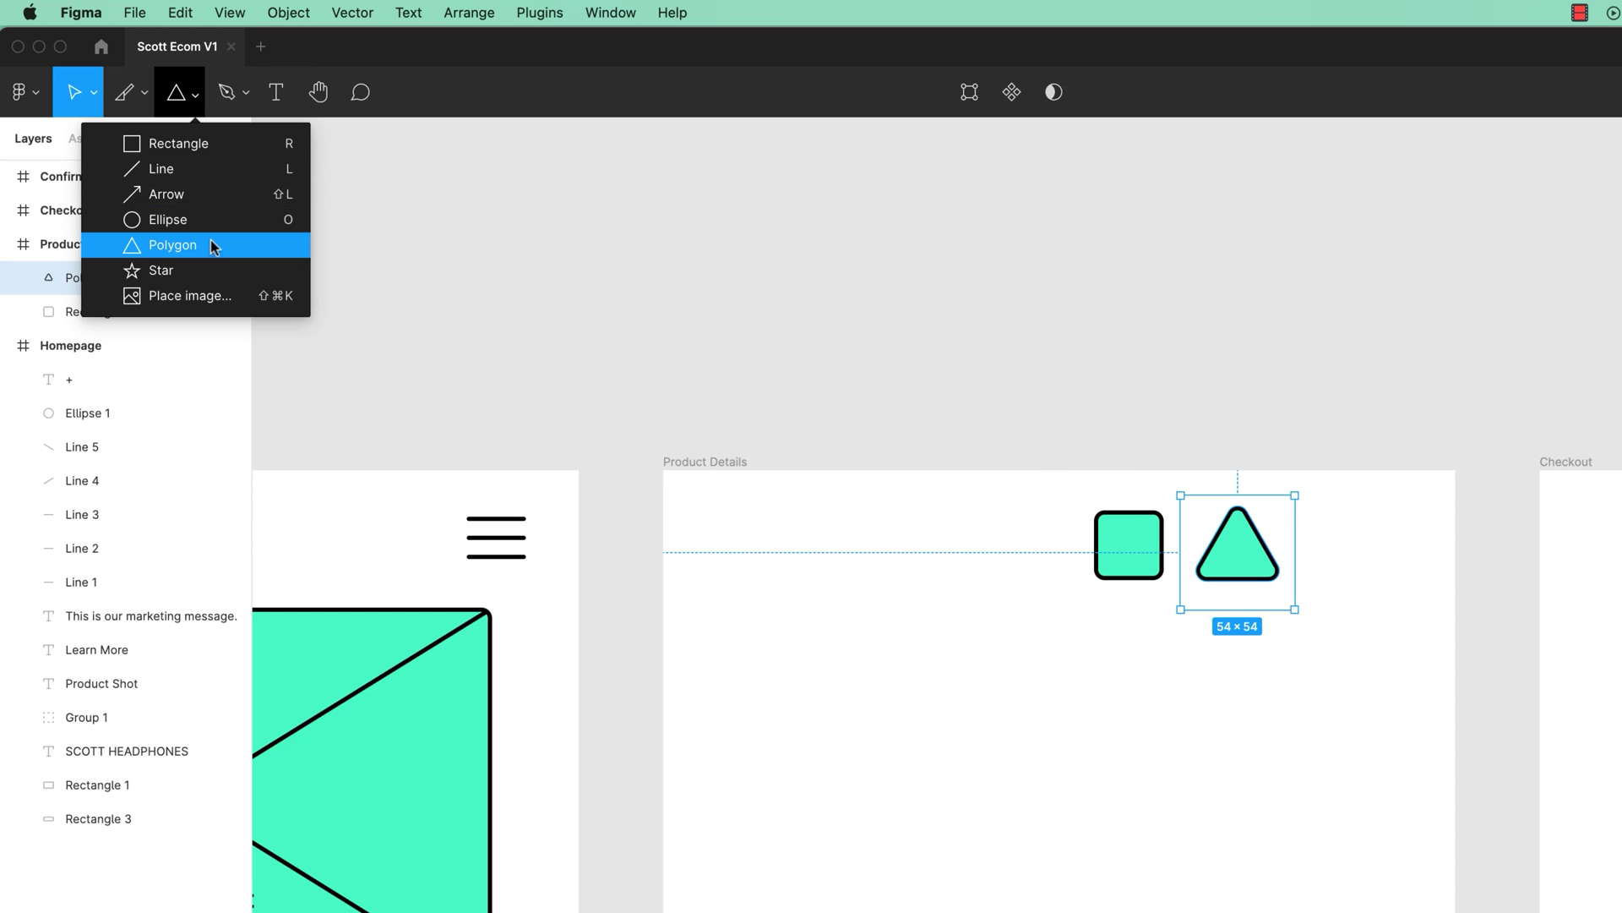
pyautogui.click(168, 220)
pyautogui.moveTo(1328, 496)
pyautogui.mouseDown()
pyautogui.moveTo(1384, 583)
pyautogui.moveTo(1358, 572)
pyautogui.mouseUp()
pyautogui.click(946, 688)
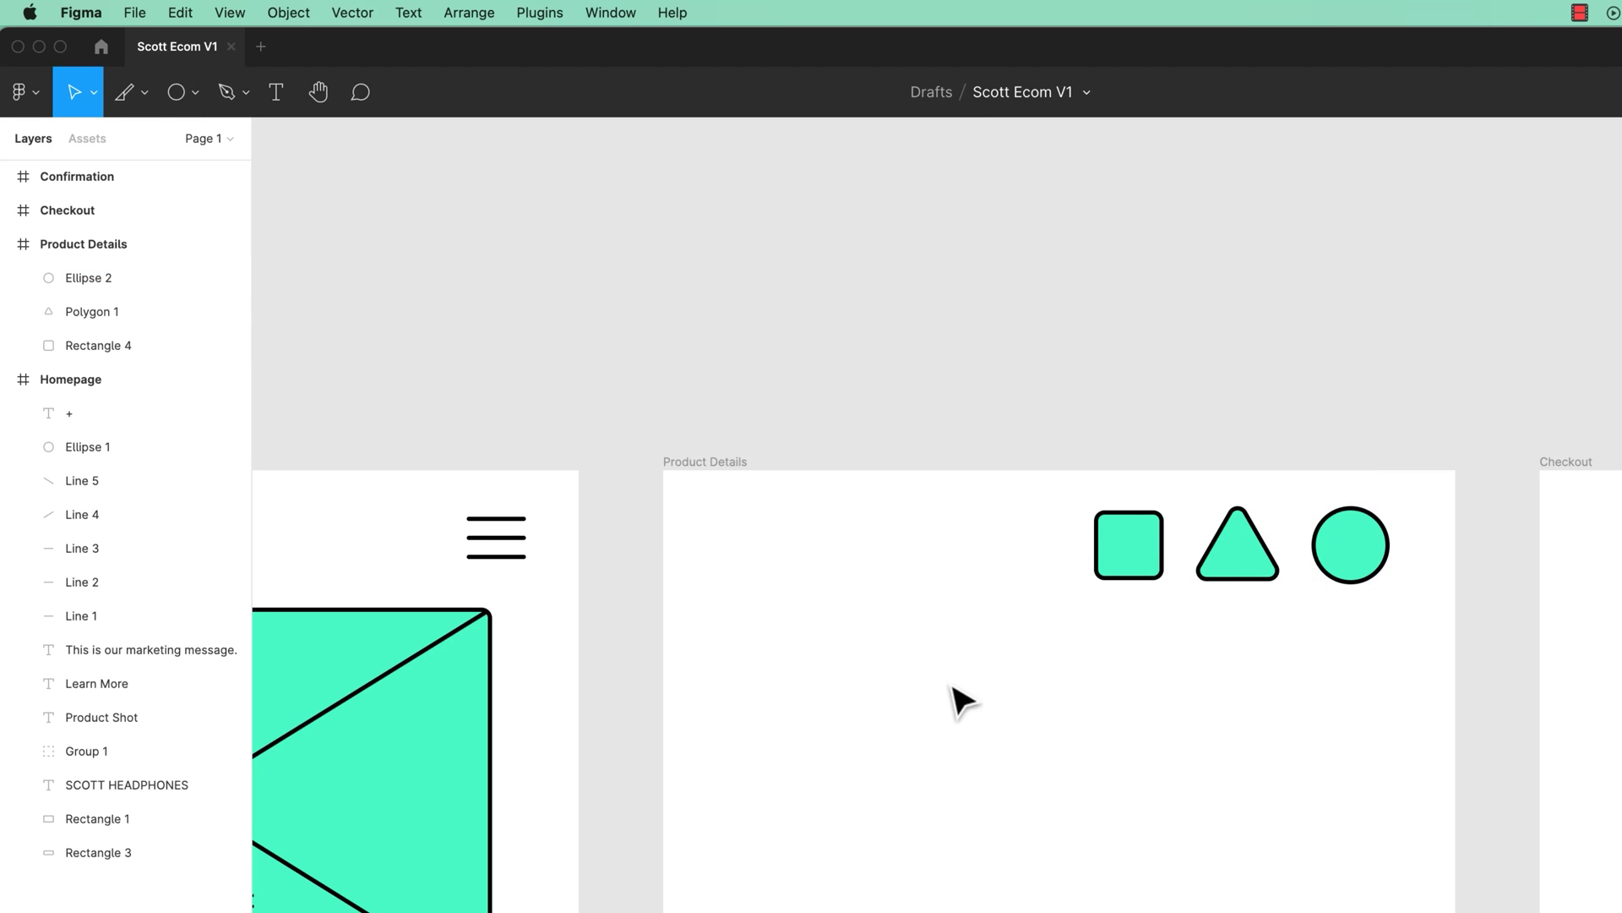
# Select the square, triangle and circle together and group them into a 140×54 Group 2
pyautogui.click(119, 250)
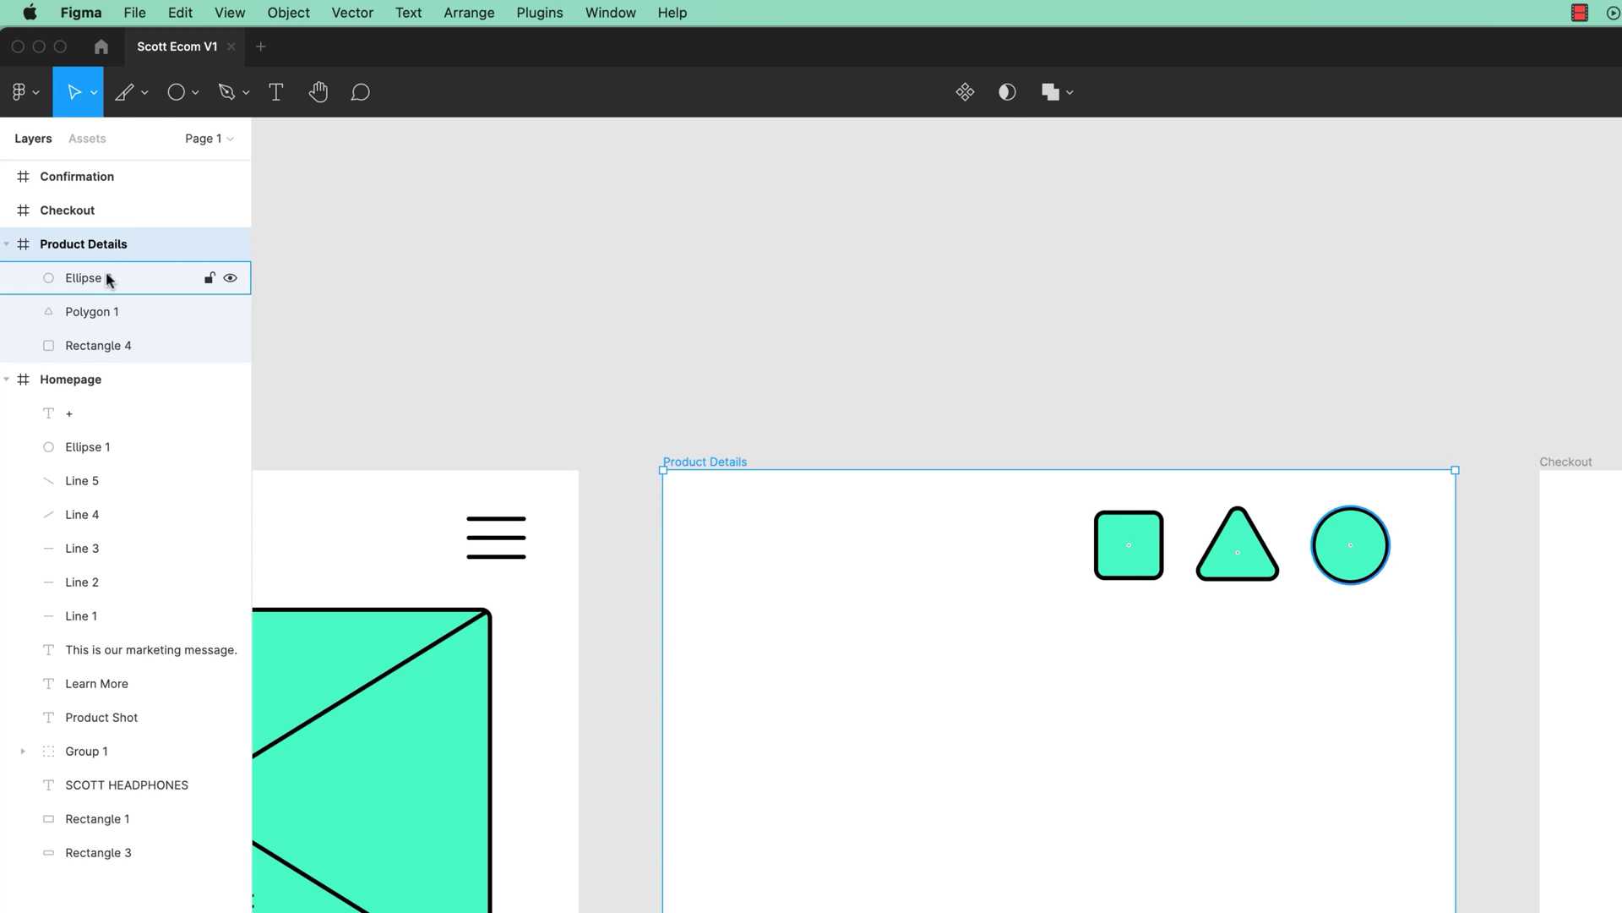
pyautogui.click(107, 280)
pyautogui.click(108, 311)
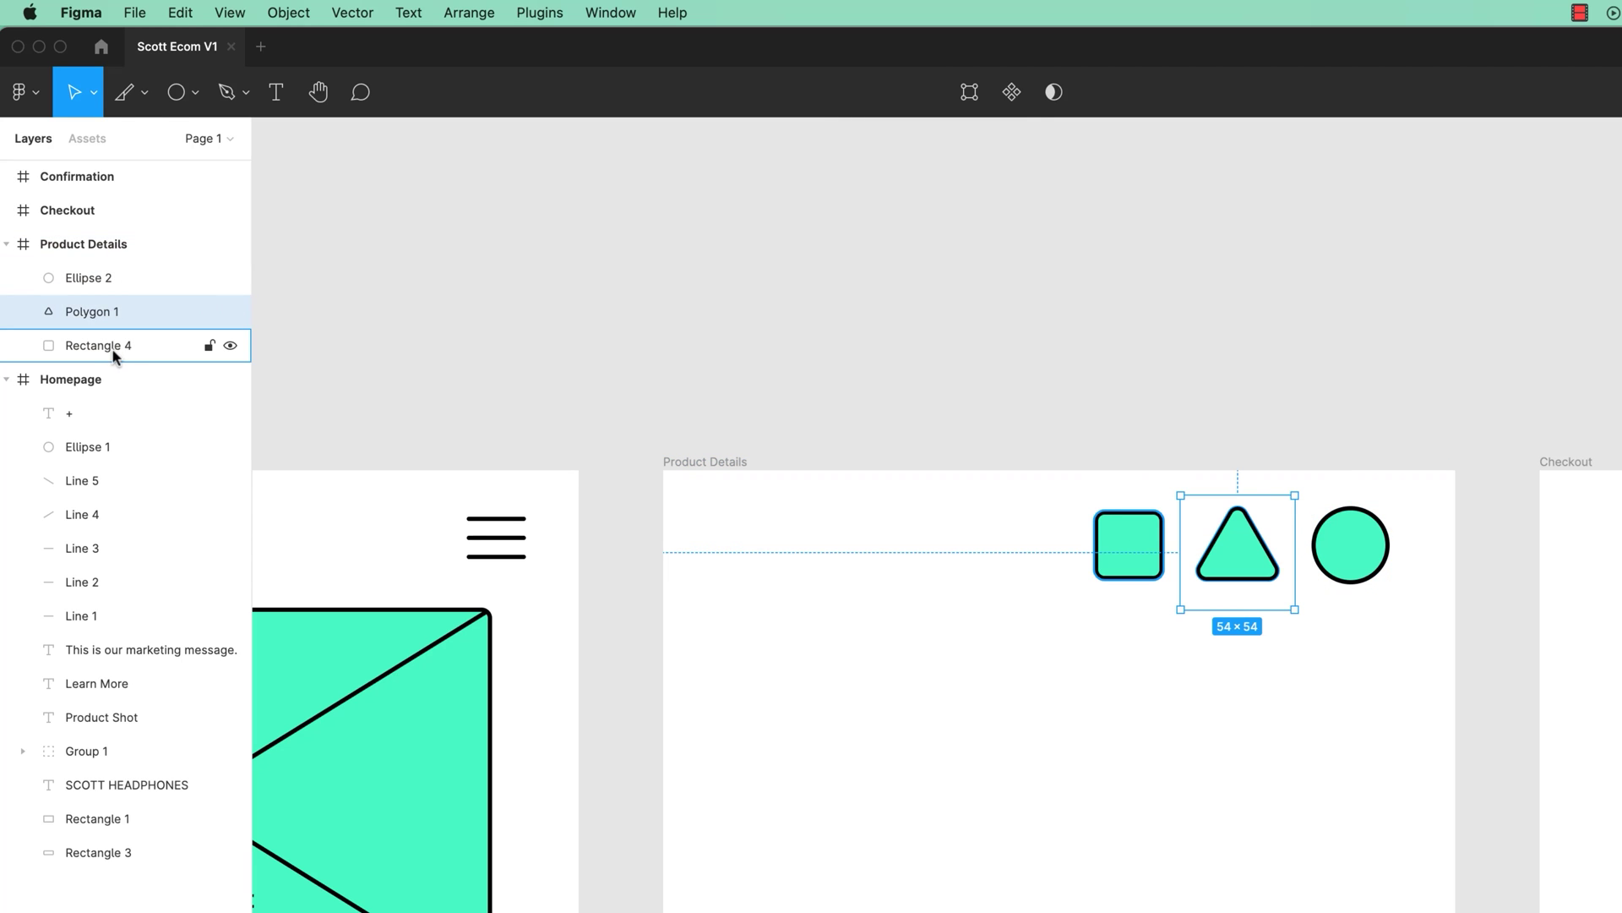
pyautogui.click(116, 355)
pyautogui.moveTo(1032, 489); pyautogui.dragTo(1434, 662)
pyautogui.rightClick(1347, 553)
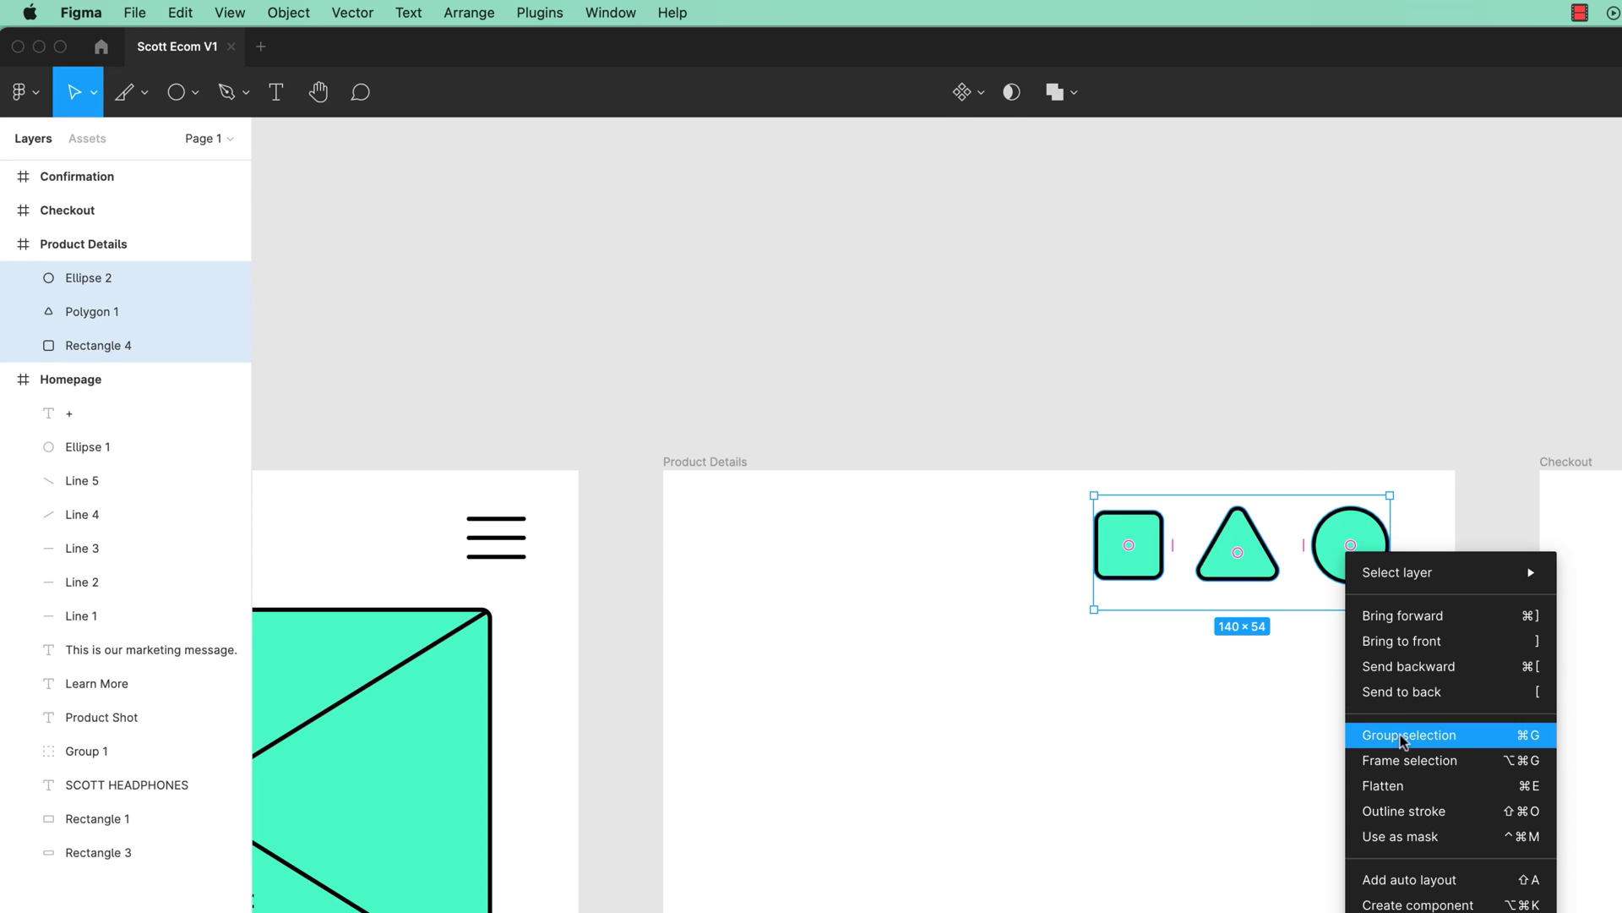
pyautogui.click(1533, 745)
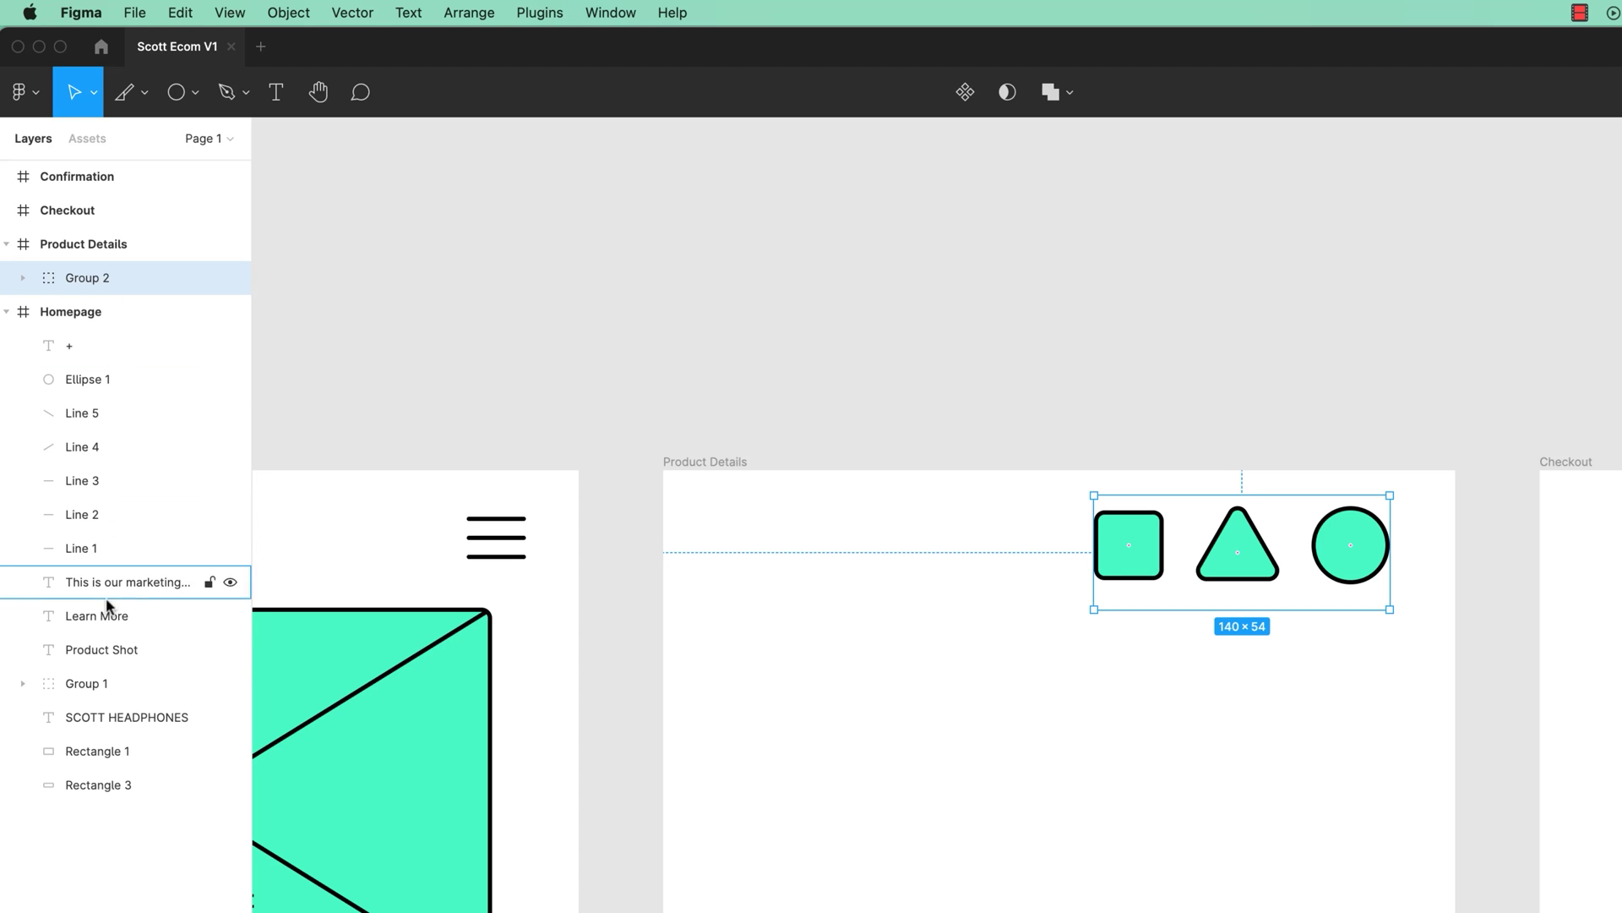
# Rename Group 2 to 'Icon' and expand it to show Ellipse 2, Polygon 1 and Rectangle 4
pyautogui.doubleClick(90, 281)
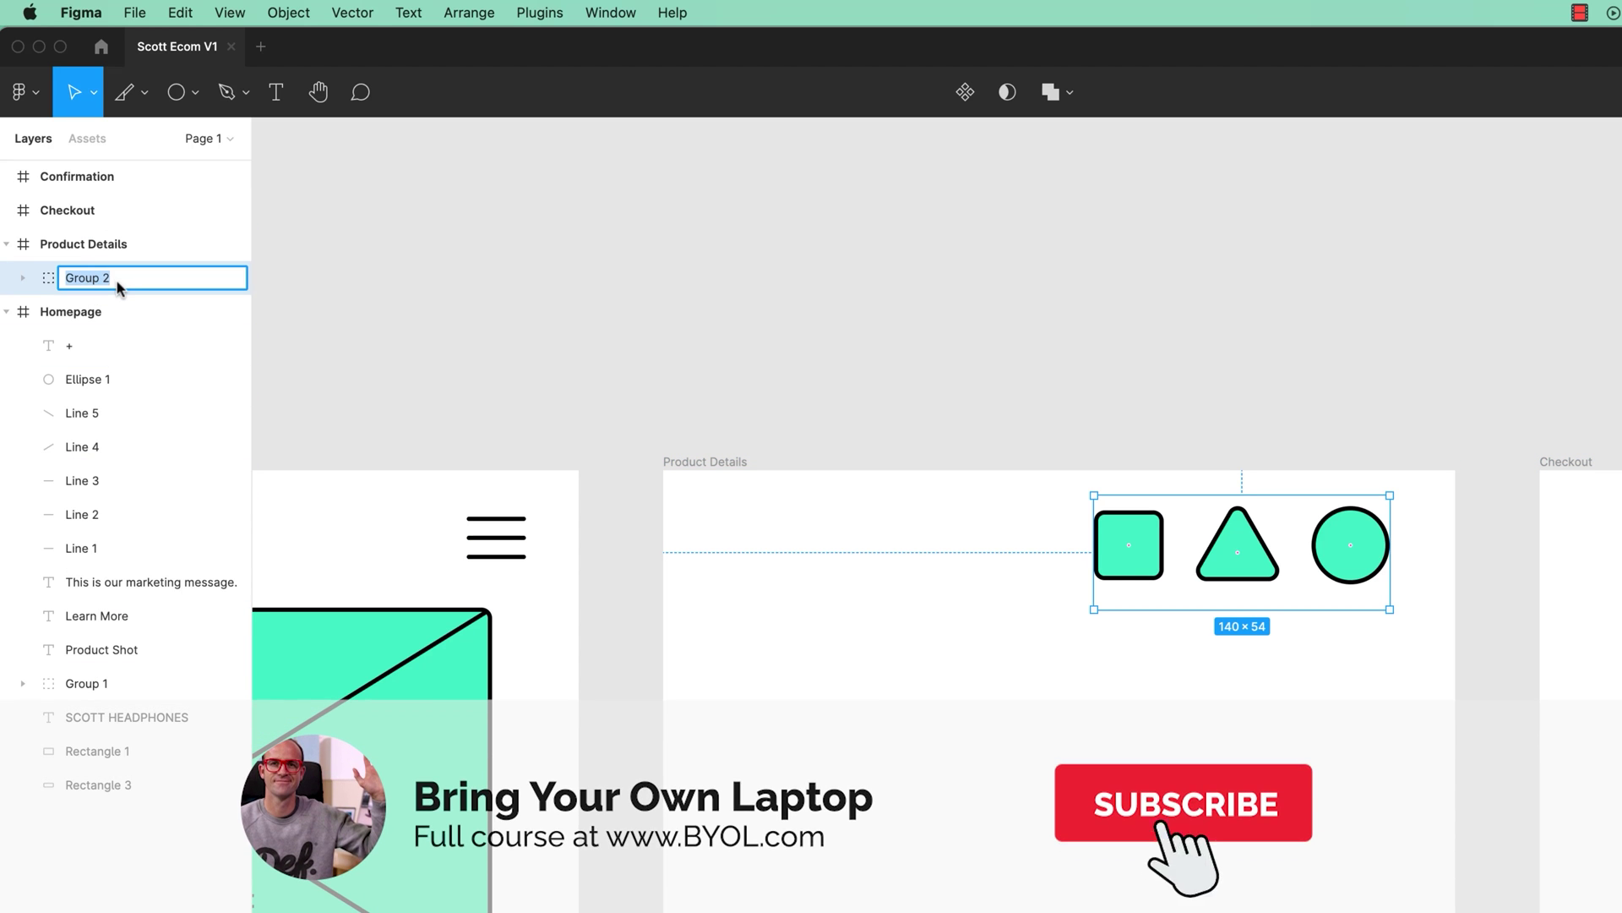
pyautogui.write('Icon')
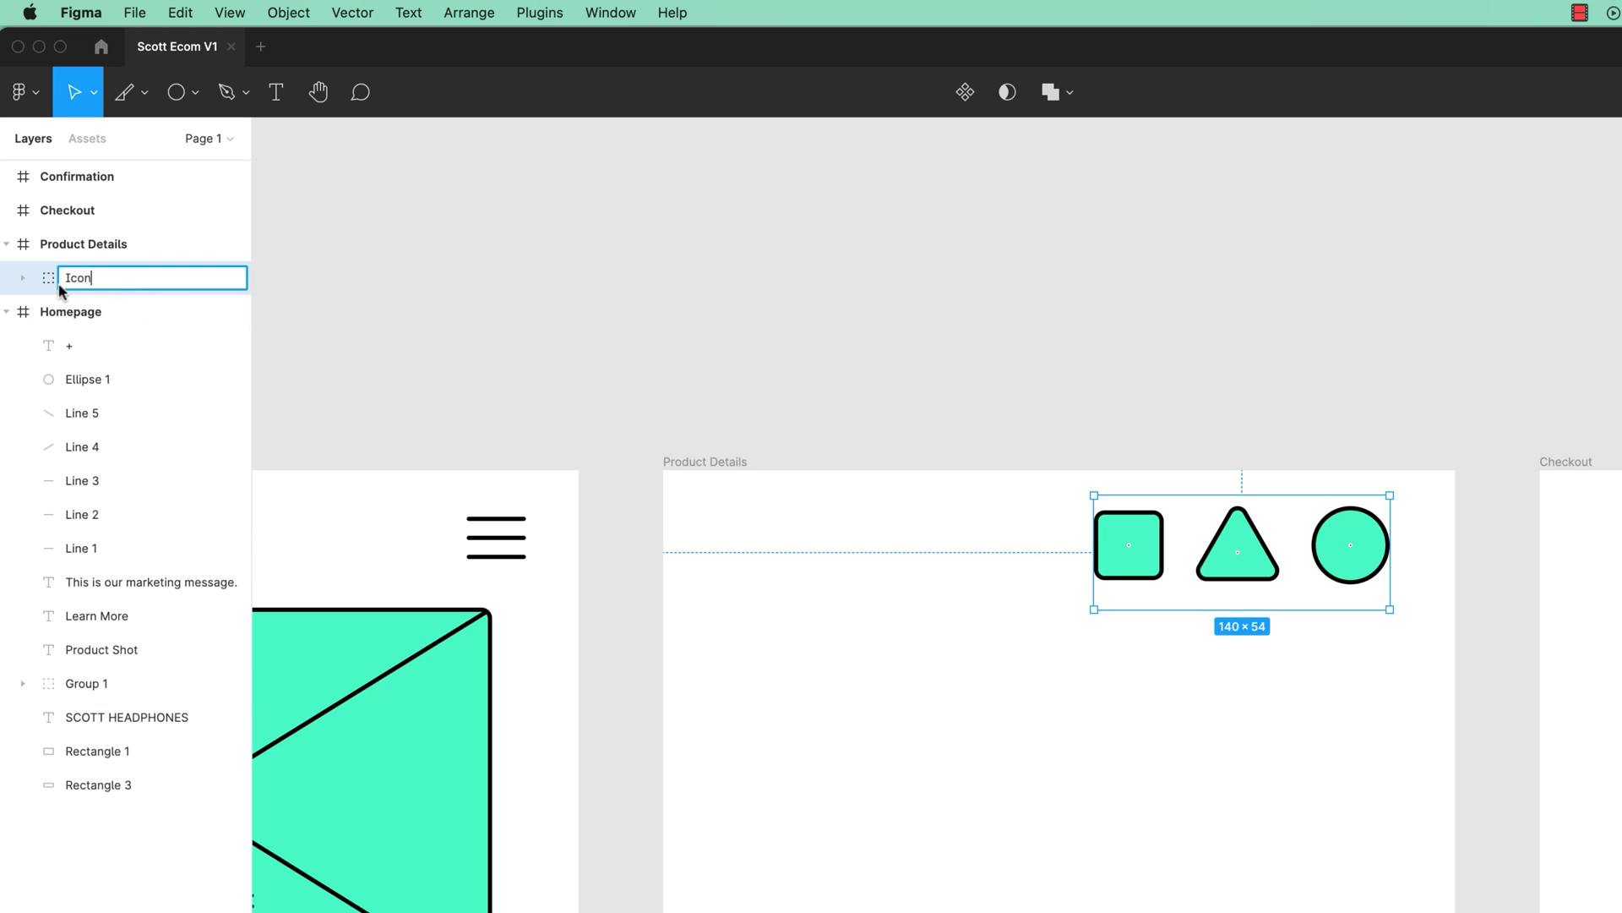
pyautogui.click(22, 280)
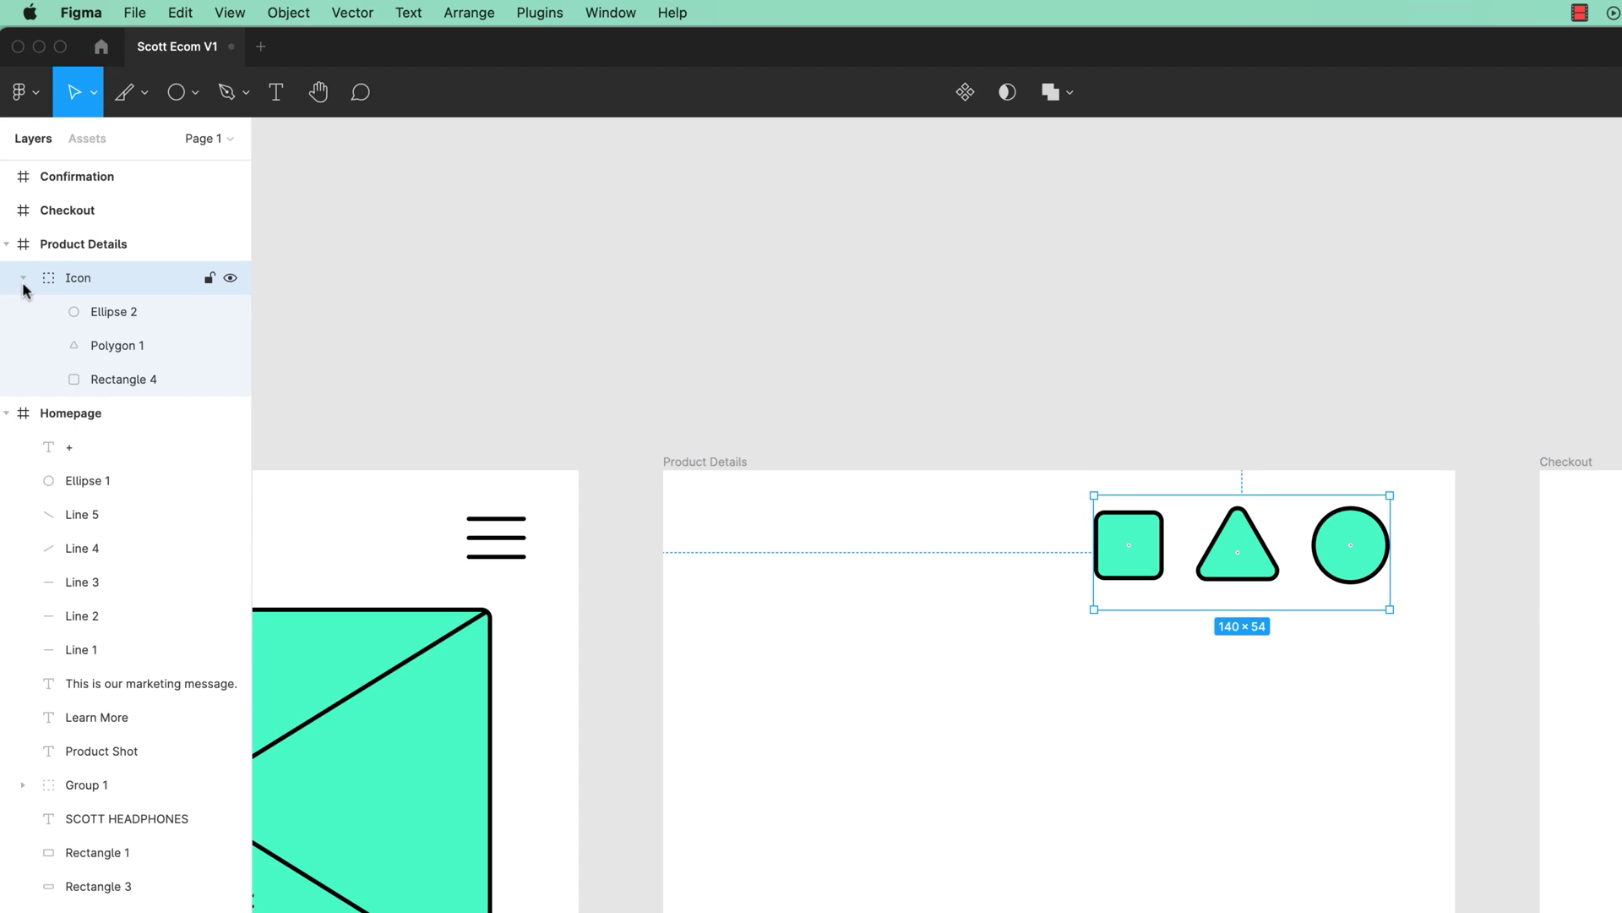
pyautogui.click(22, 279)
pyautogui.click(22, 279)
# Try moving the whole Icon group out of Product Details, then undo the move
pyautogui.click(132, 312)
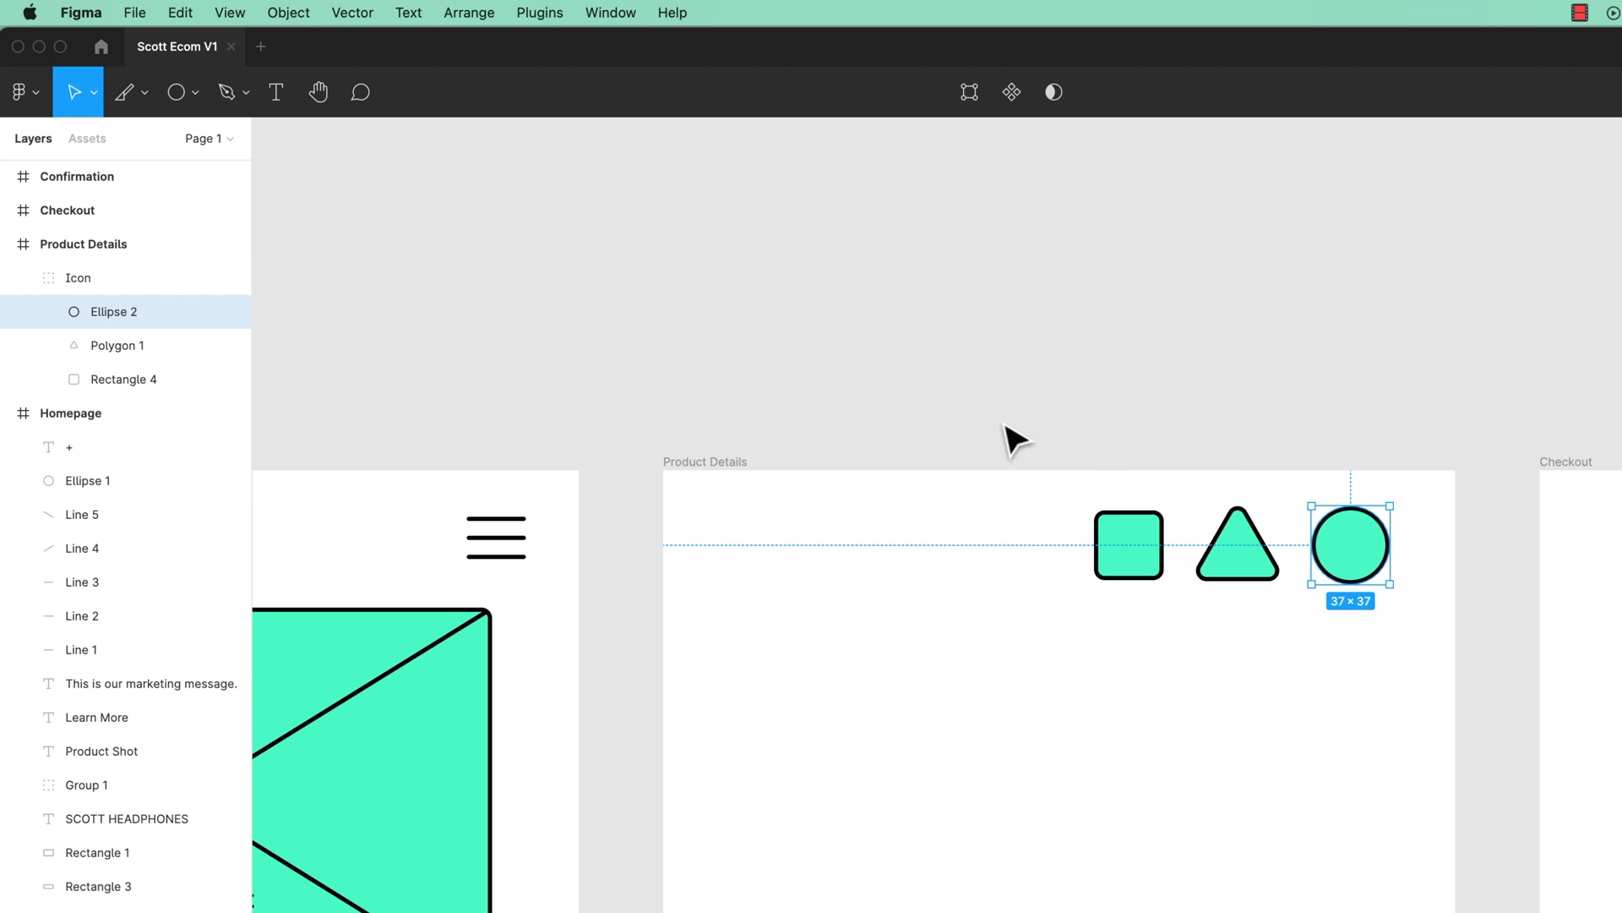
pyautogui.click(81, 287)
pyautogui.click(778, 278)
pyautogui.click(1337, 500)
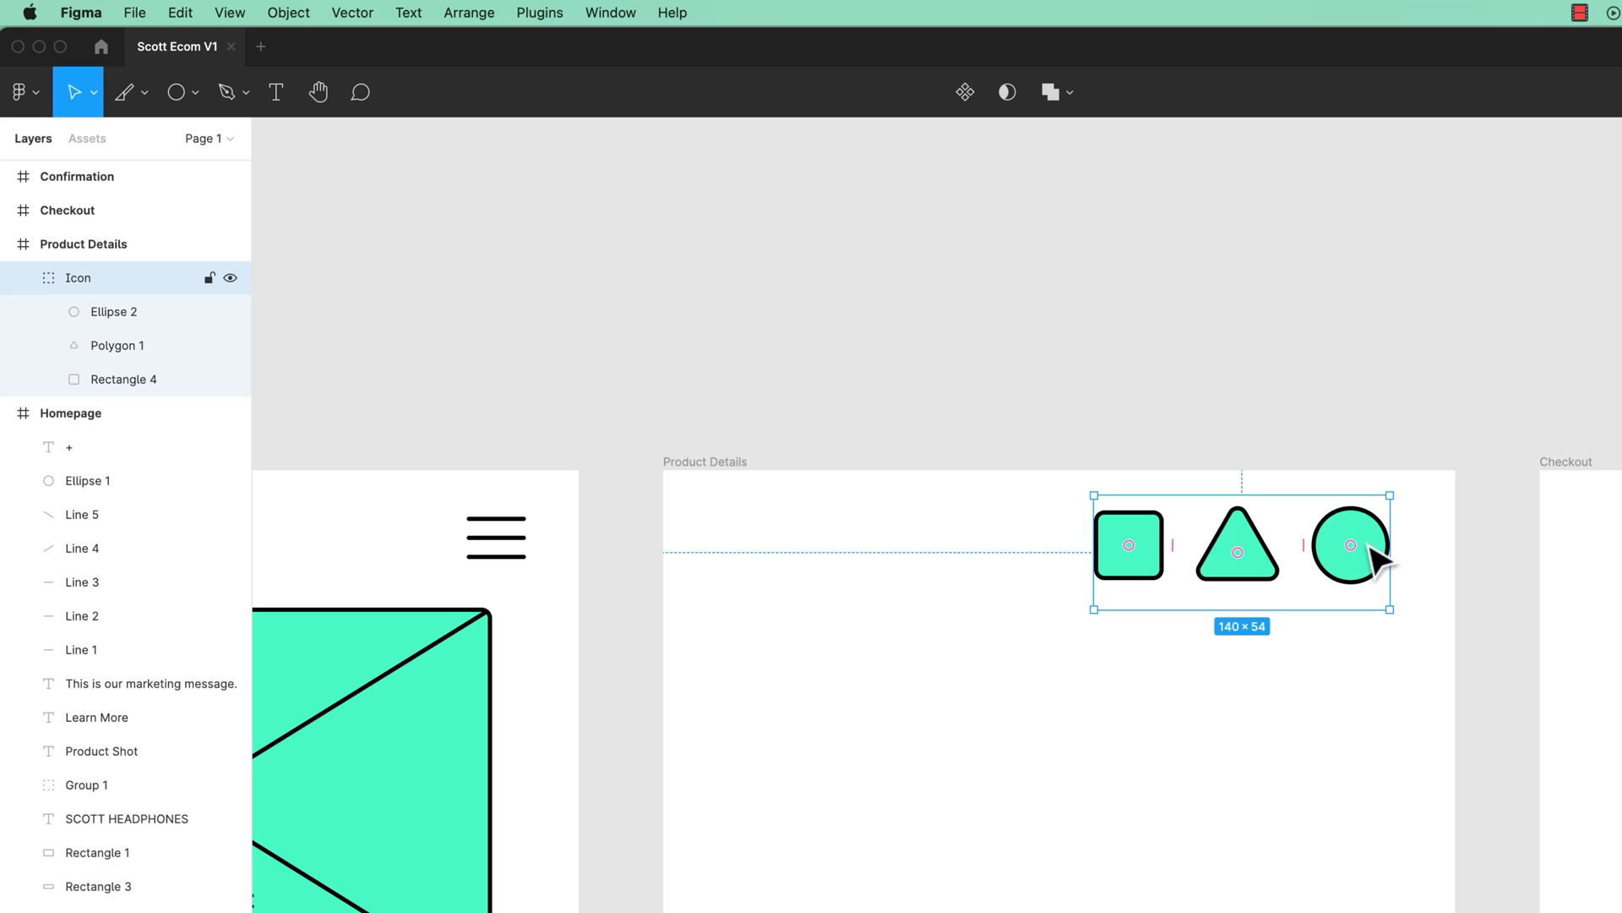
pyautogui.moveTo(1239, 476); pyautogui.dragTo(1230, 478)
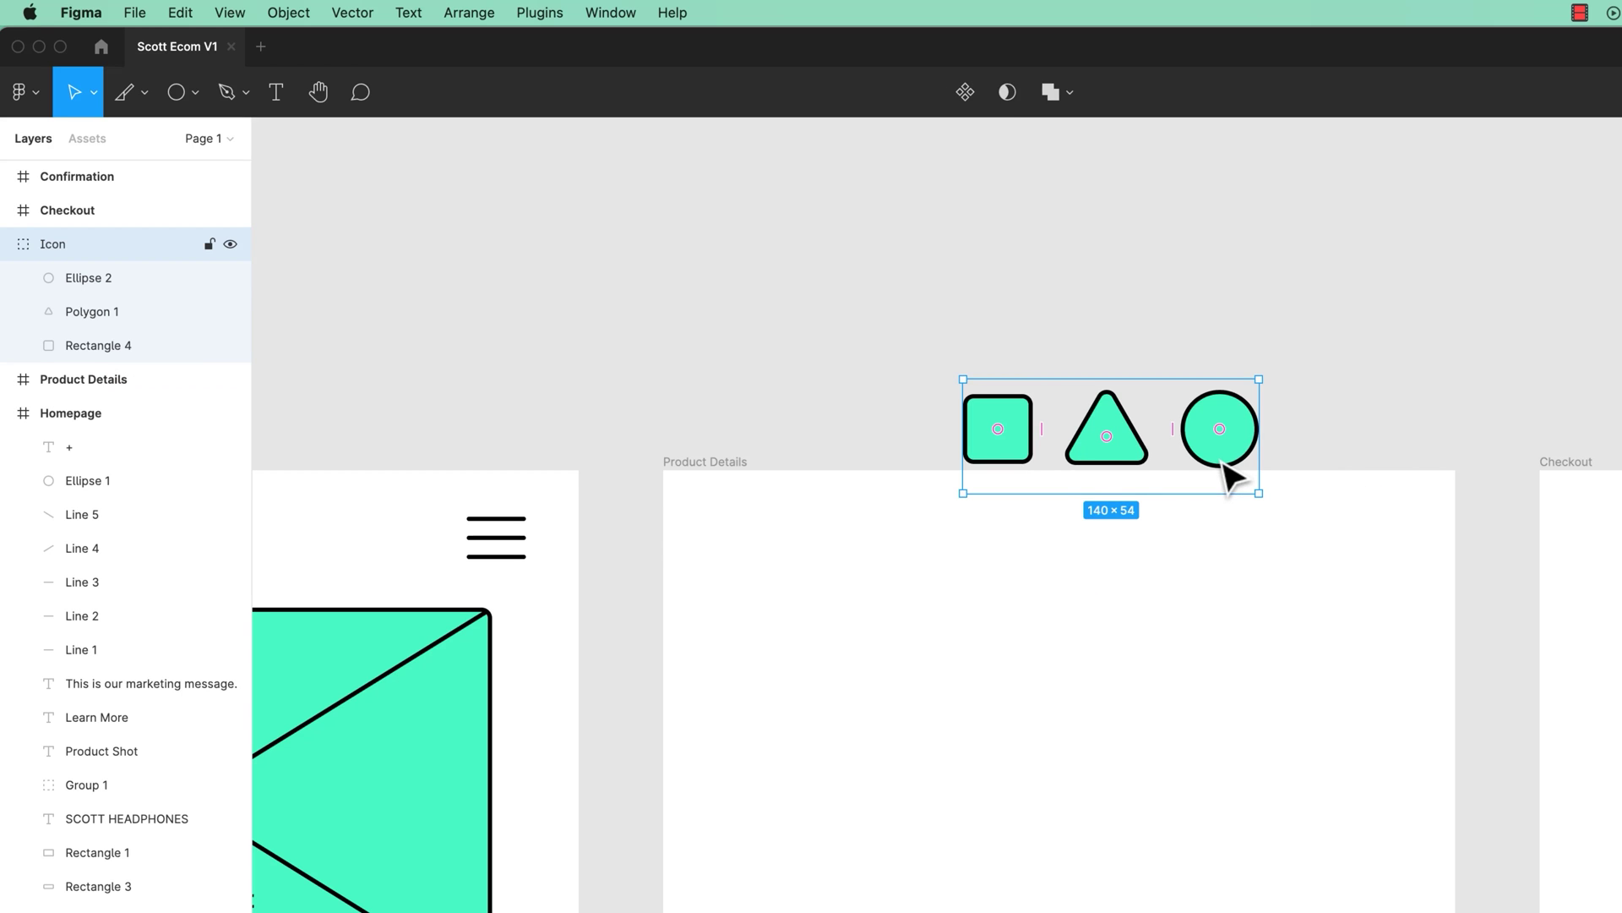
pyautogui.press('super+z')
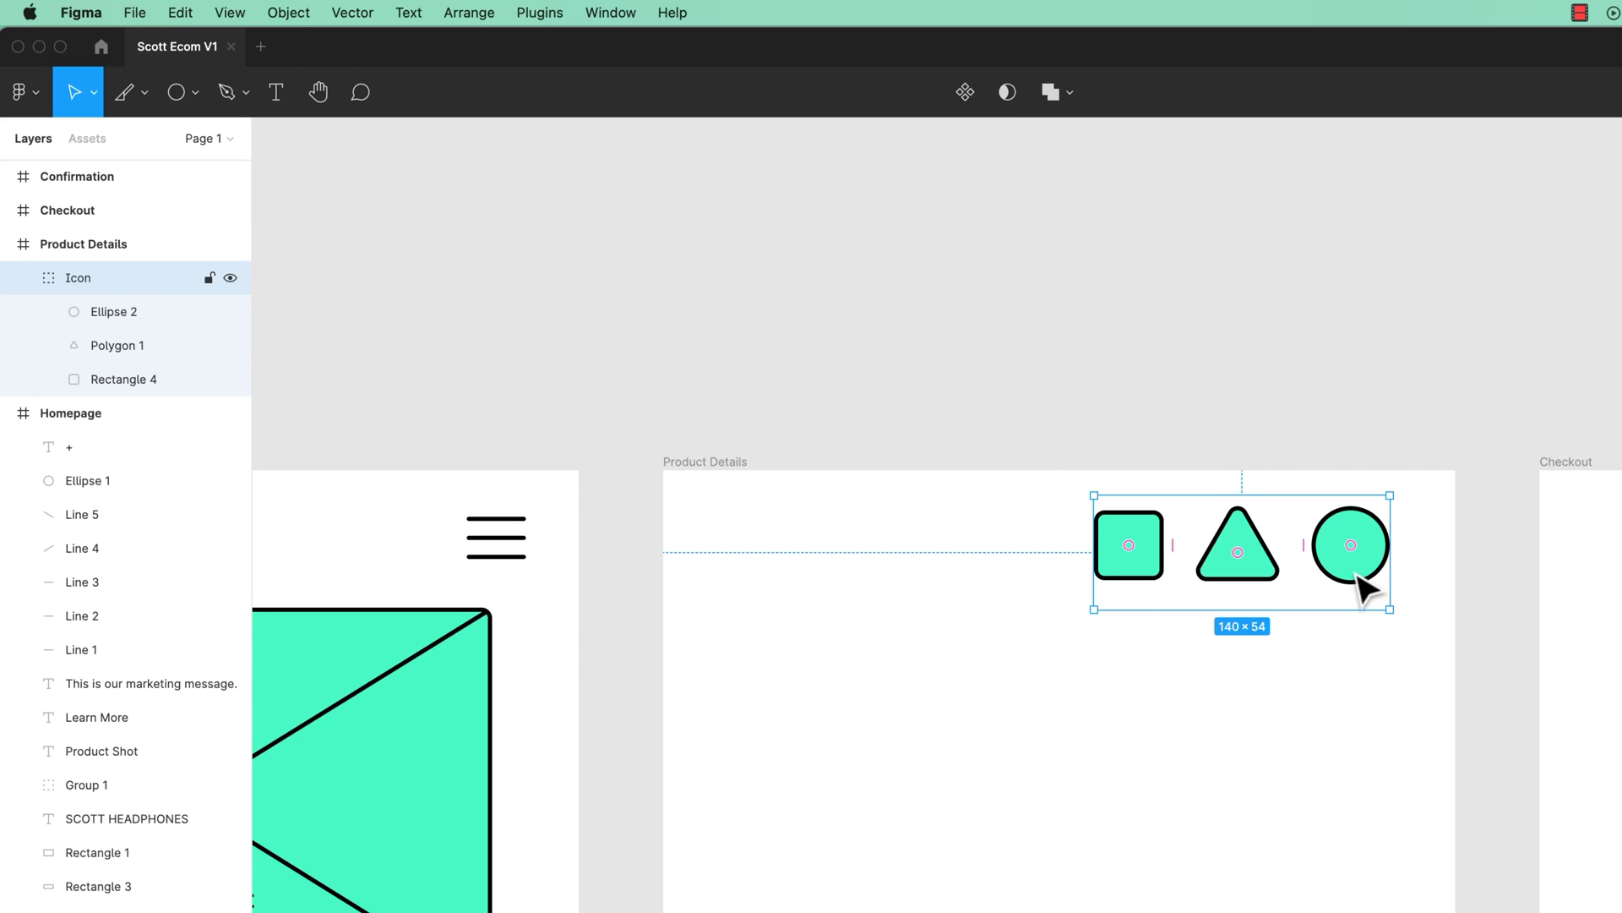
# Nudge the circle left toward the triangle and the square closer, tightening the group to 133×54
pyautogui.click(111, 315)
pyautogui.moveTo(1359, 571); pyautogui.dragTo(1340, 566)
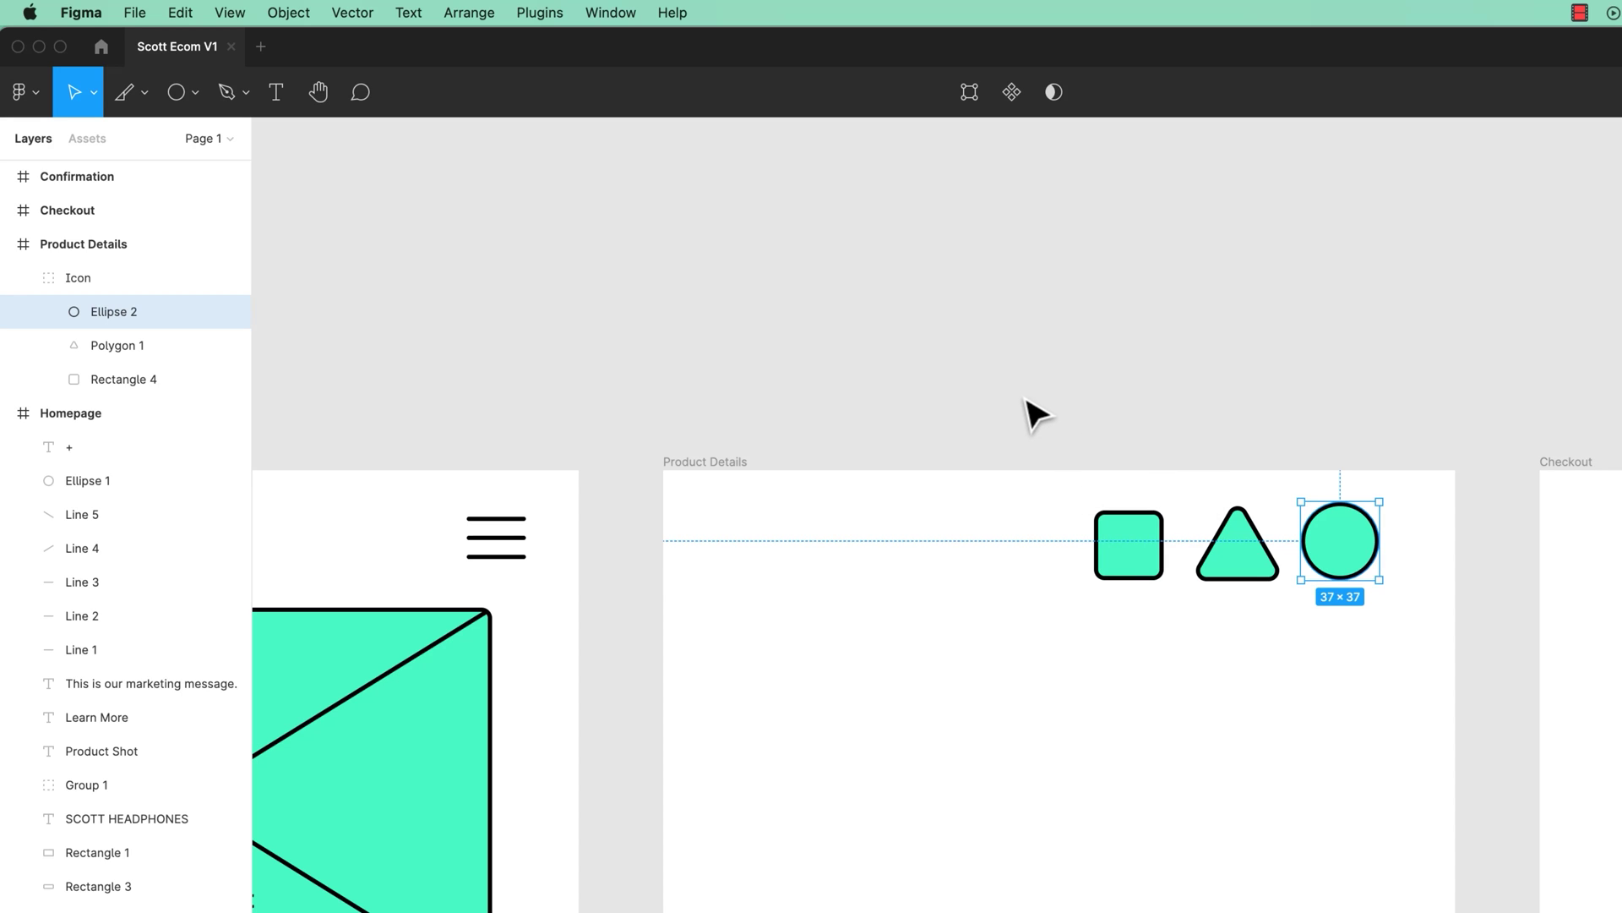
pyautogui.click(1122, 750)
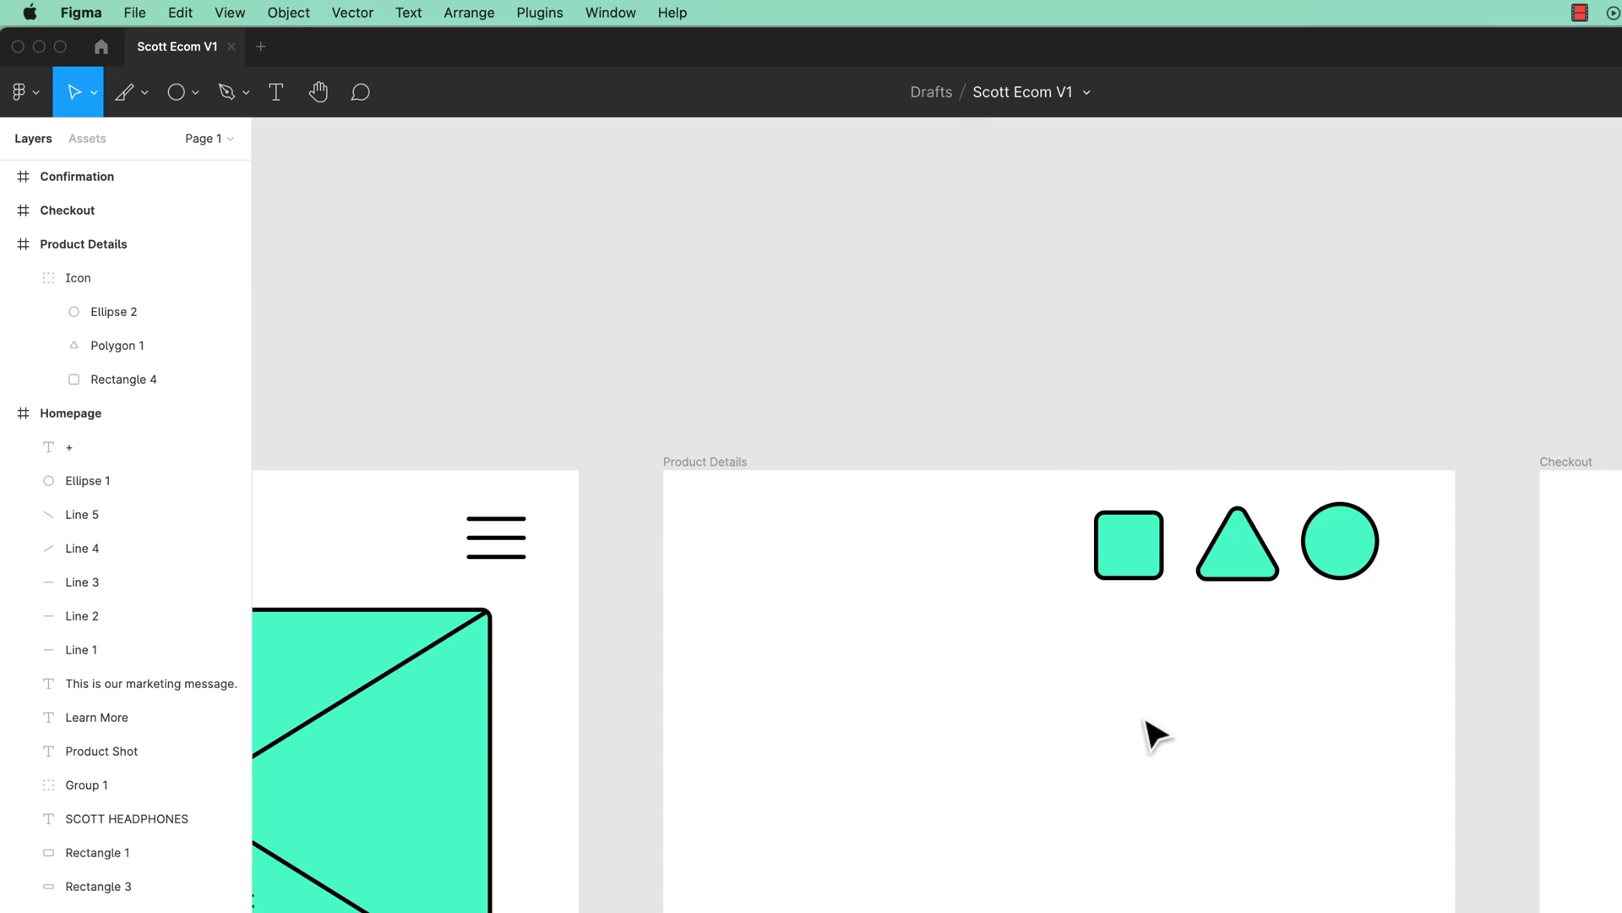
pyautogui.click(1345, 566)
pyautogui.doubleClick(1347, 574)
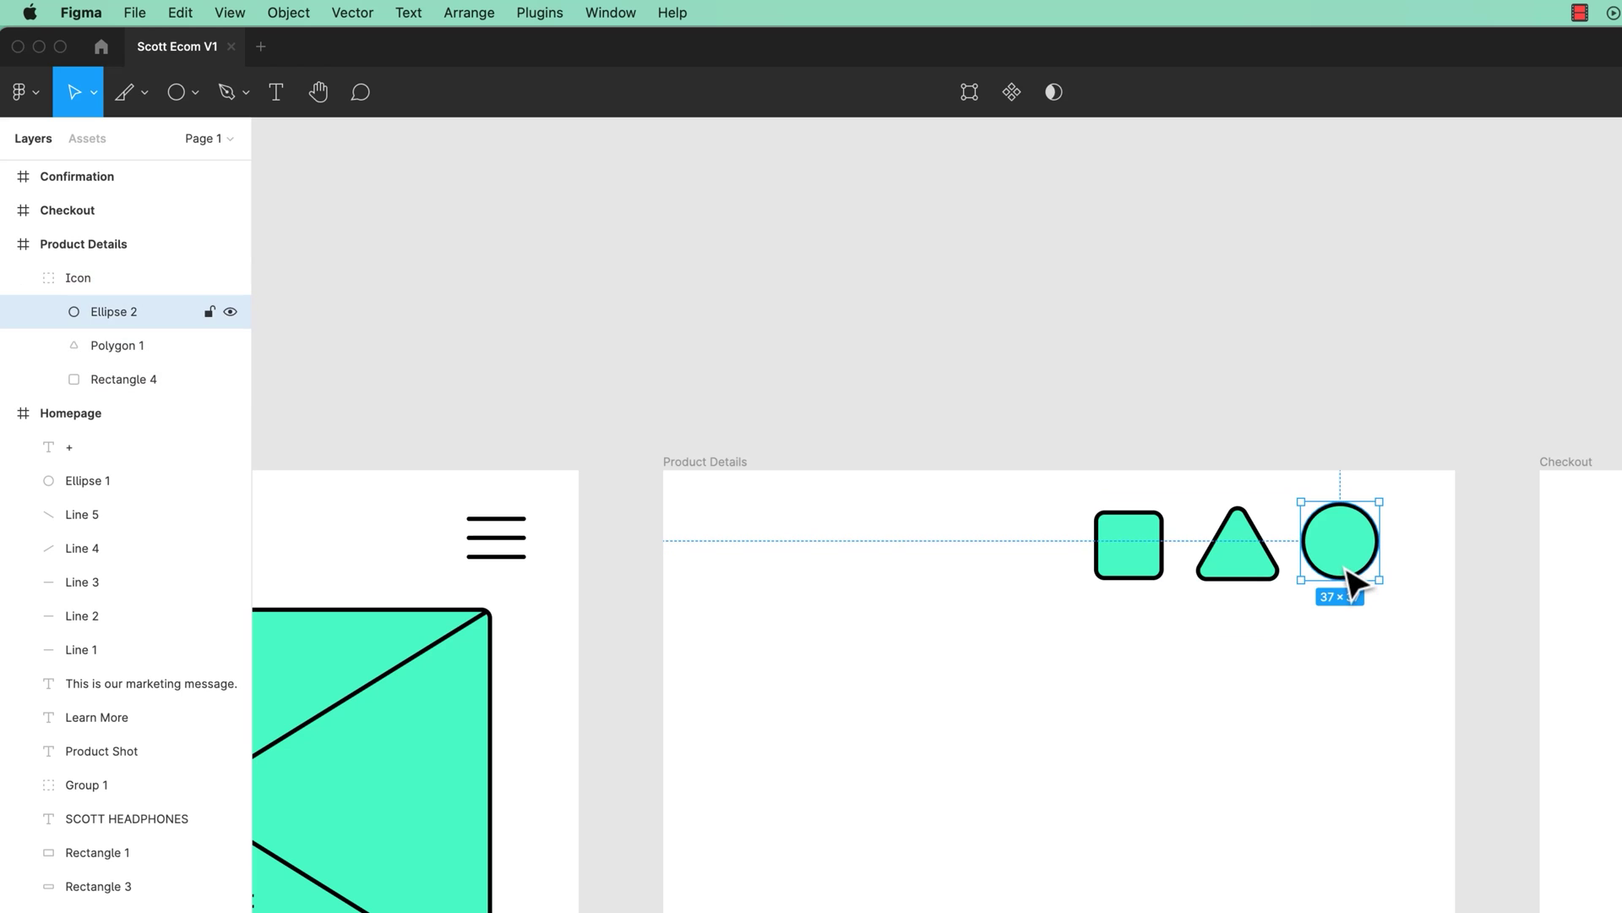
pyautogui.click(1259, 570)
pyautogui.click(1132, 568)
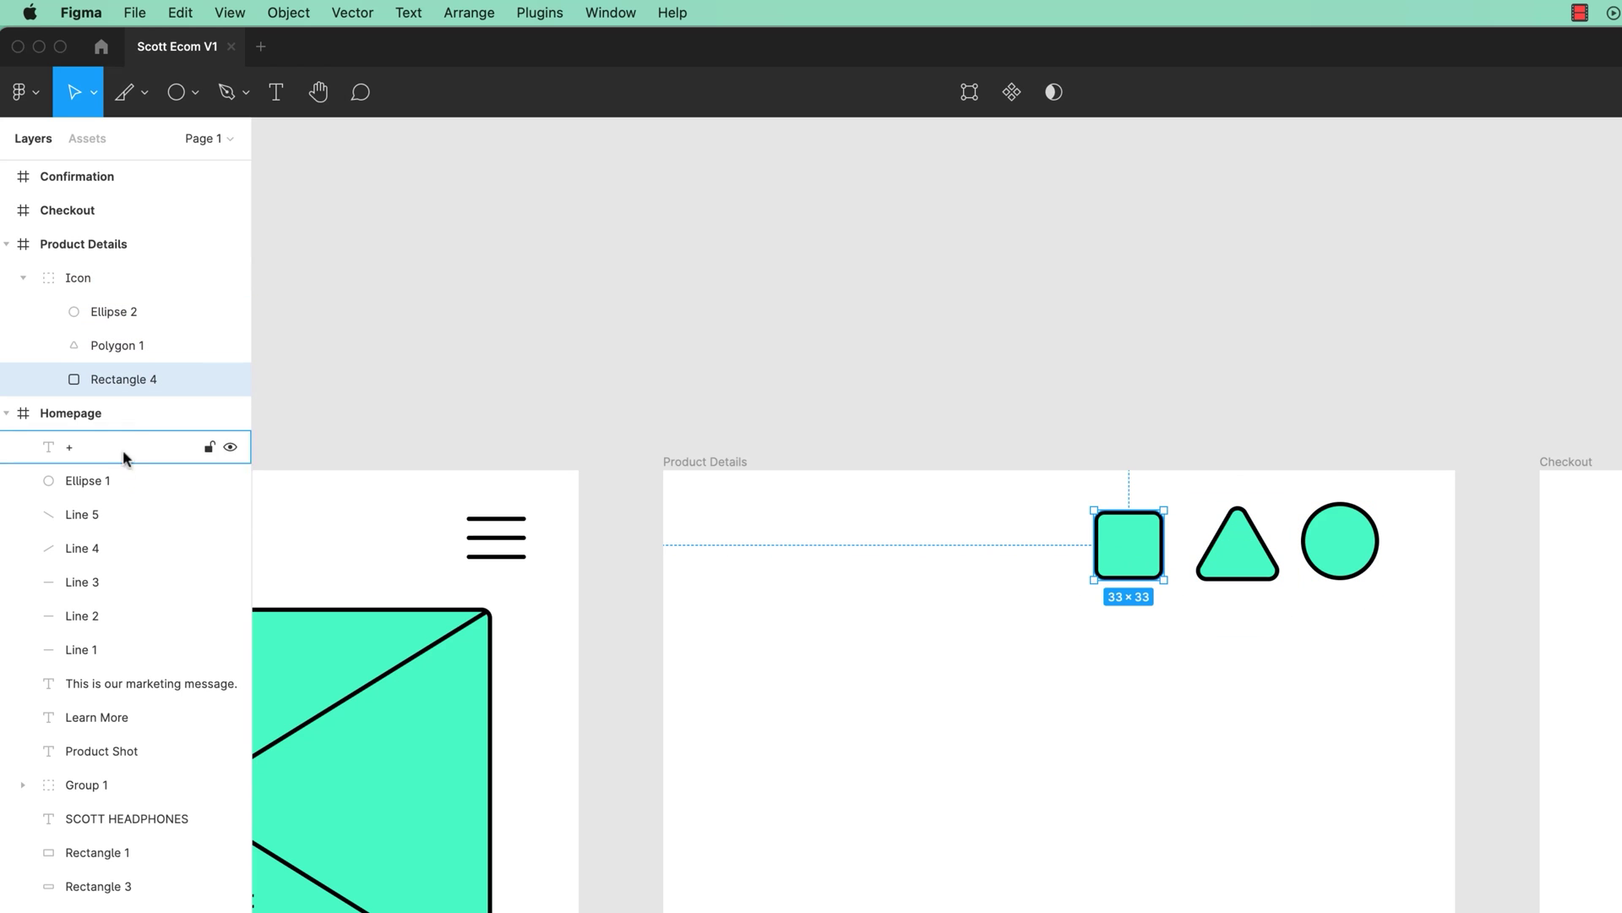
pyautogui.moveTo(1126, 561)
pyautogui.mouseDown()
pyautogui.moveTo(1114, 566)
pyautogui.moveTo(1138, 550)
pyautogui.moveTo(1163, 590)
pyautogui.moveTo(984, 592)
pyautogui.moveTo(1132, 596)
pyautogui.moveTo(1141, 560)
pyautogui.mouseUp()
pyautogui.click(1191, 794)
# Ungroup Icon and regroup the square, triangle and circle with Cmd+G as a 138×54 Group 2
pyautogui.rightClick(1142, 564)
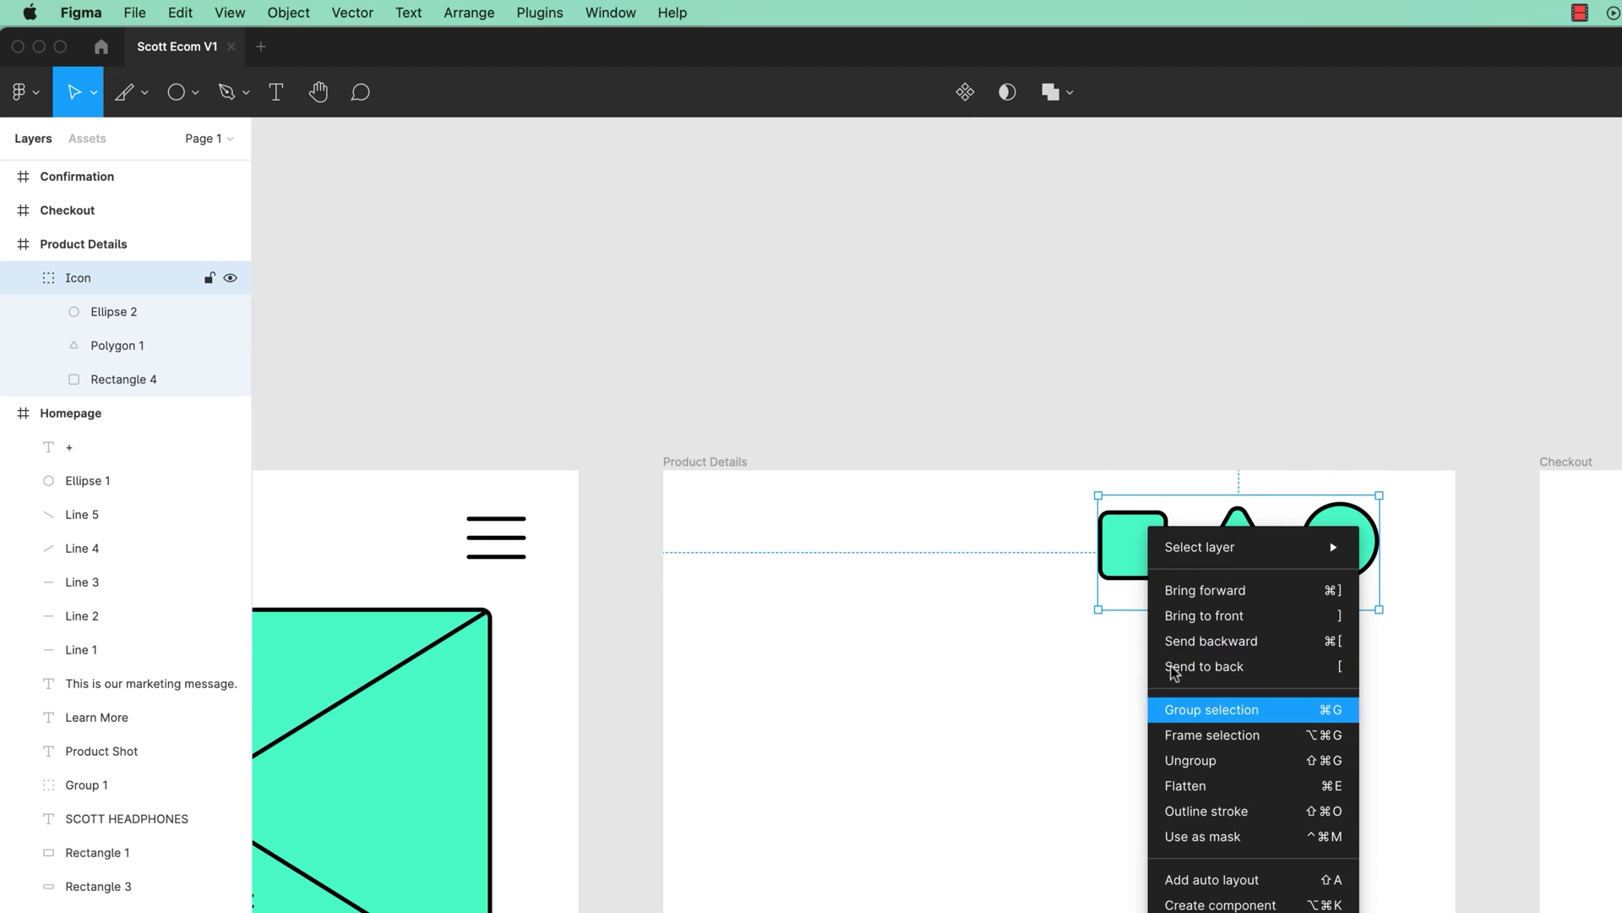
pyautogui.click(1333, 765)
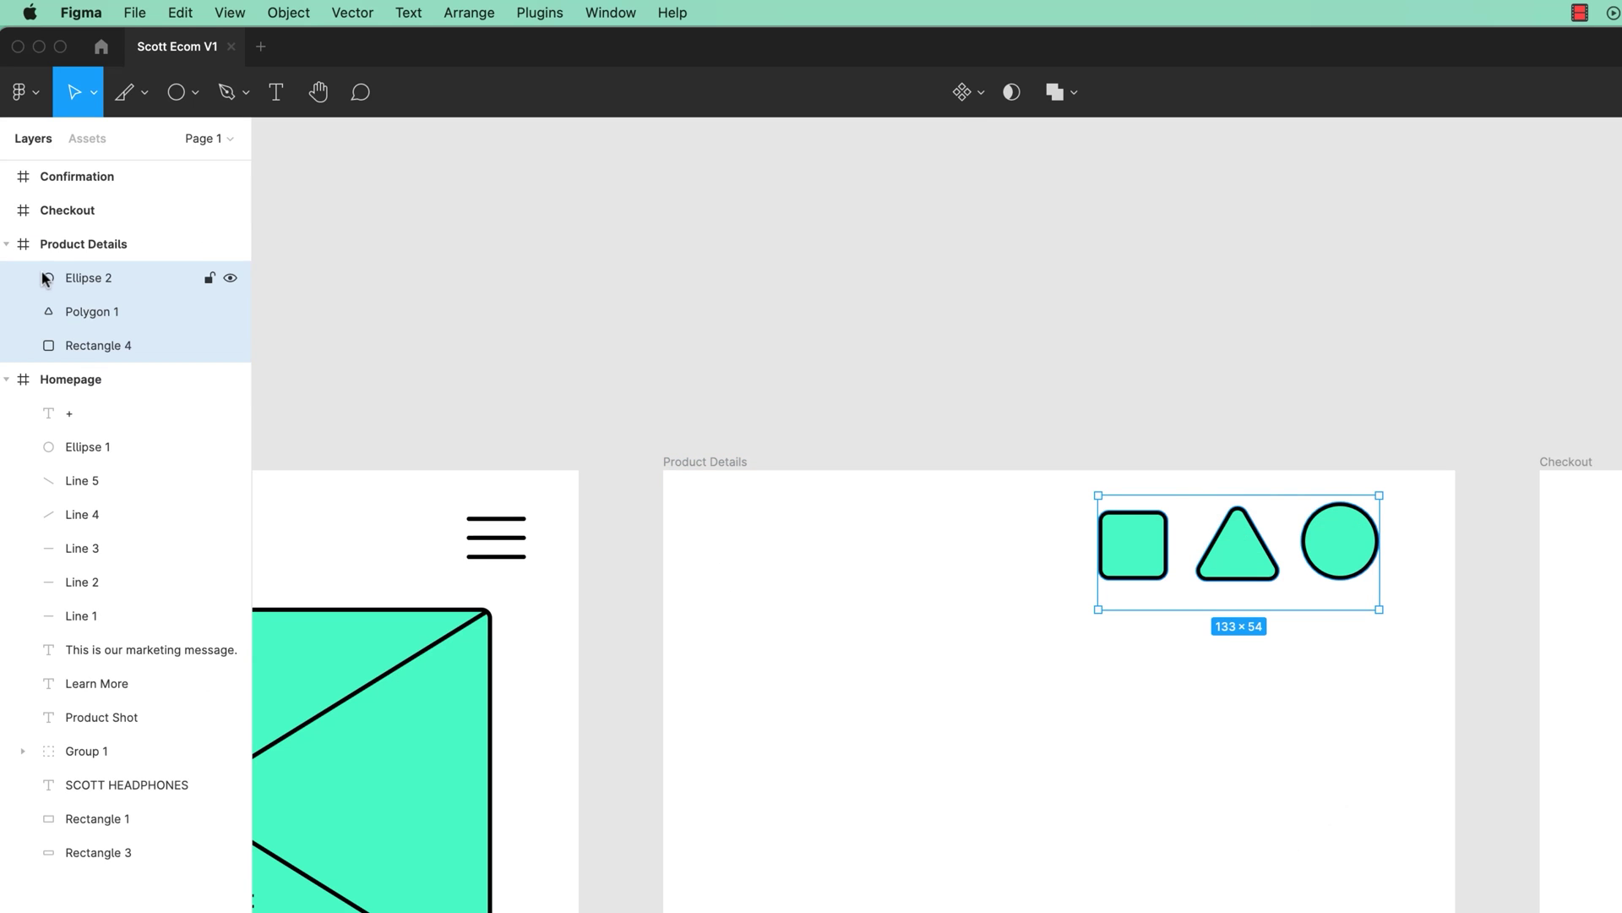
pyautogui.click(1100, 585)
pyautogui.click(1135, 572)
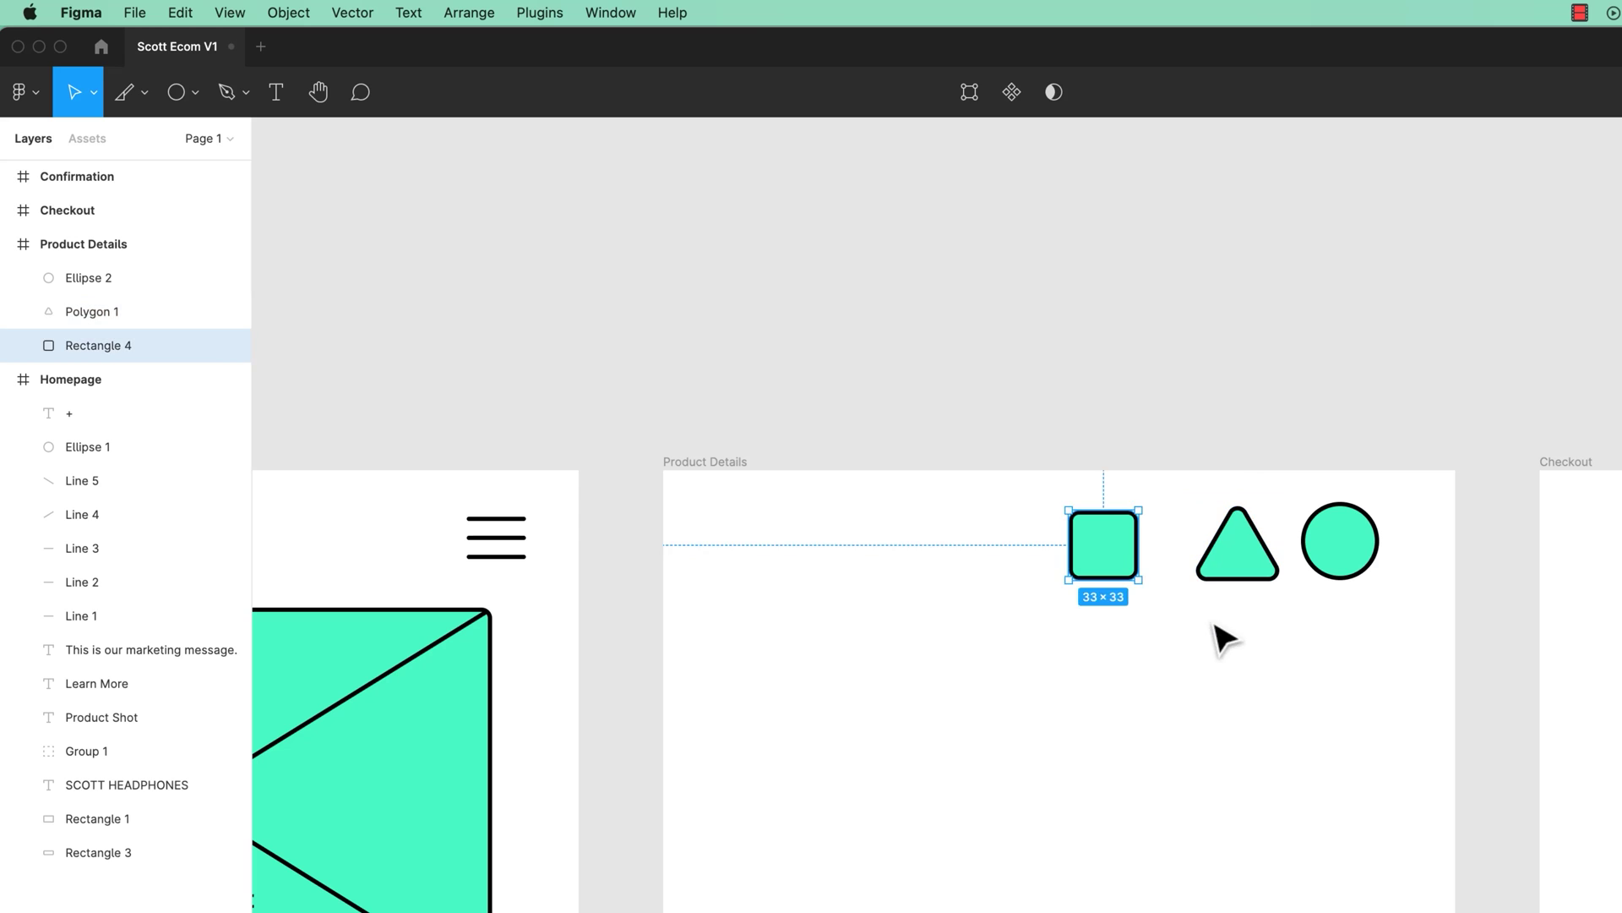
pyautogui.moveTo(1094, 496); pyautogui.dragTo(1335, 592)
pyautogui.press('super+g')
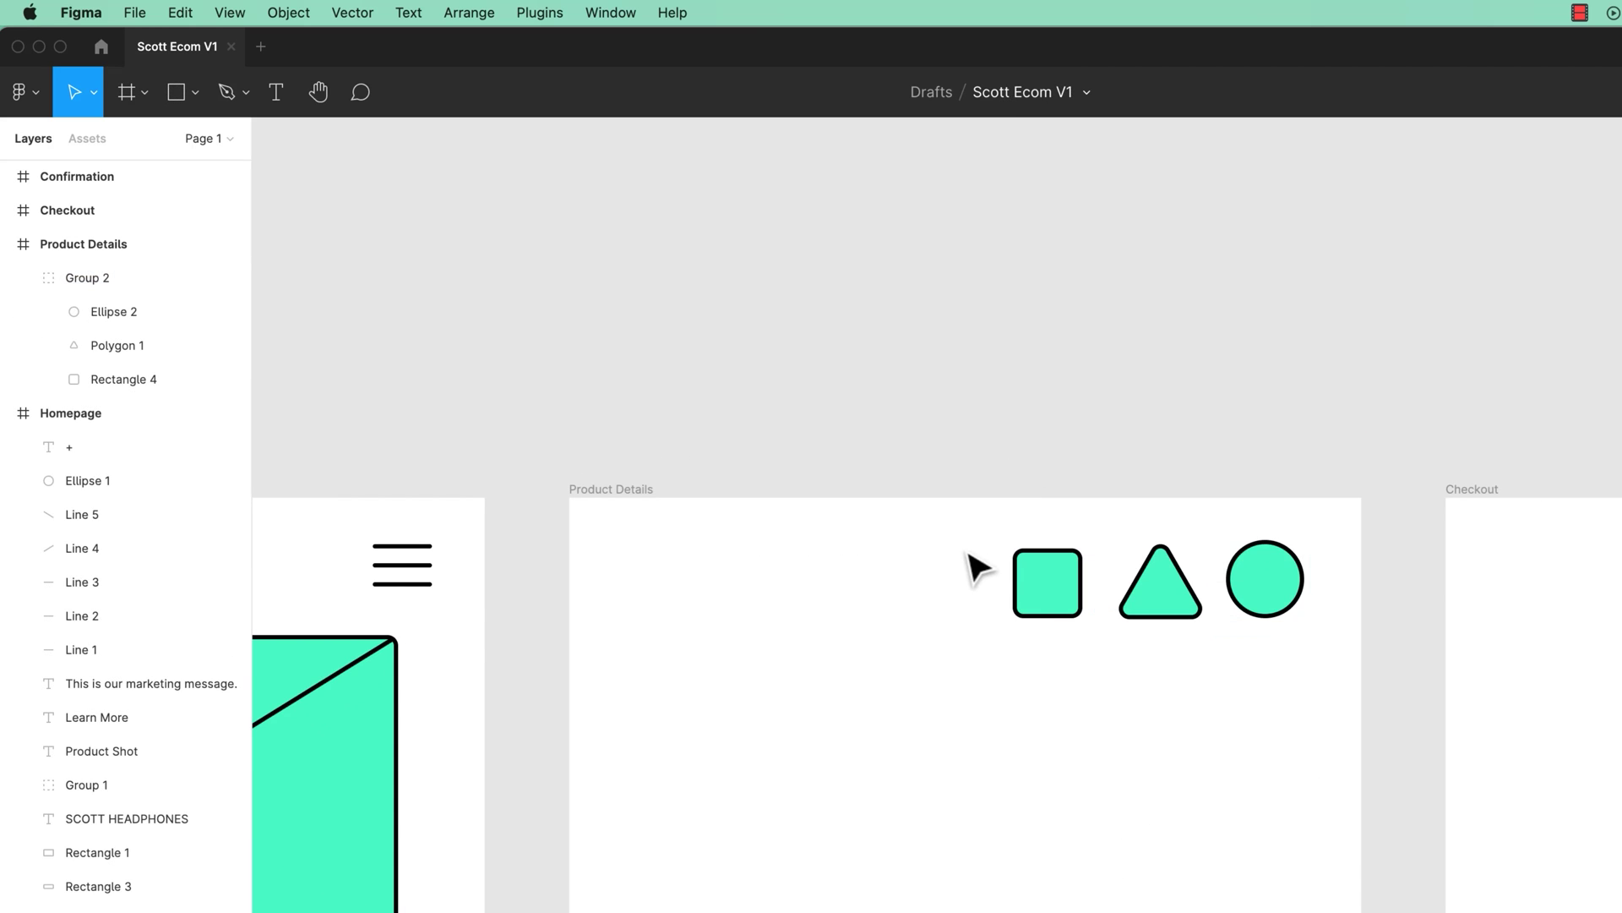
pyautogui.click(1048, 592)
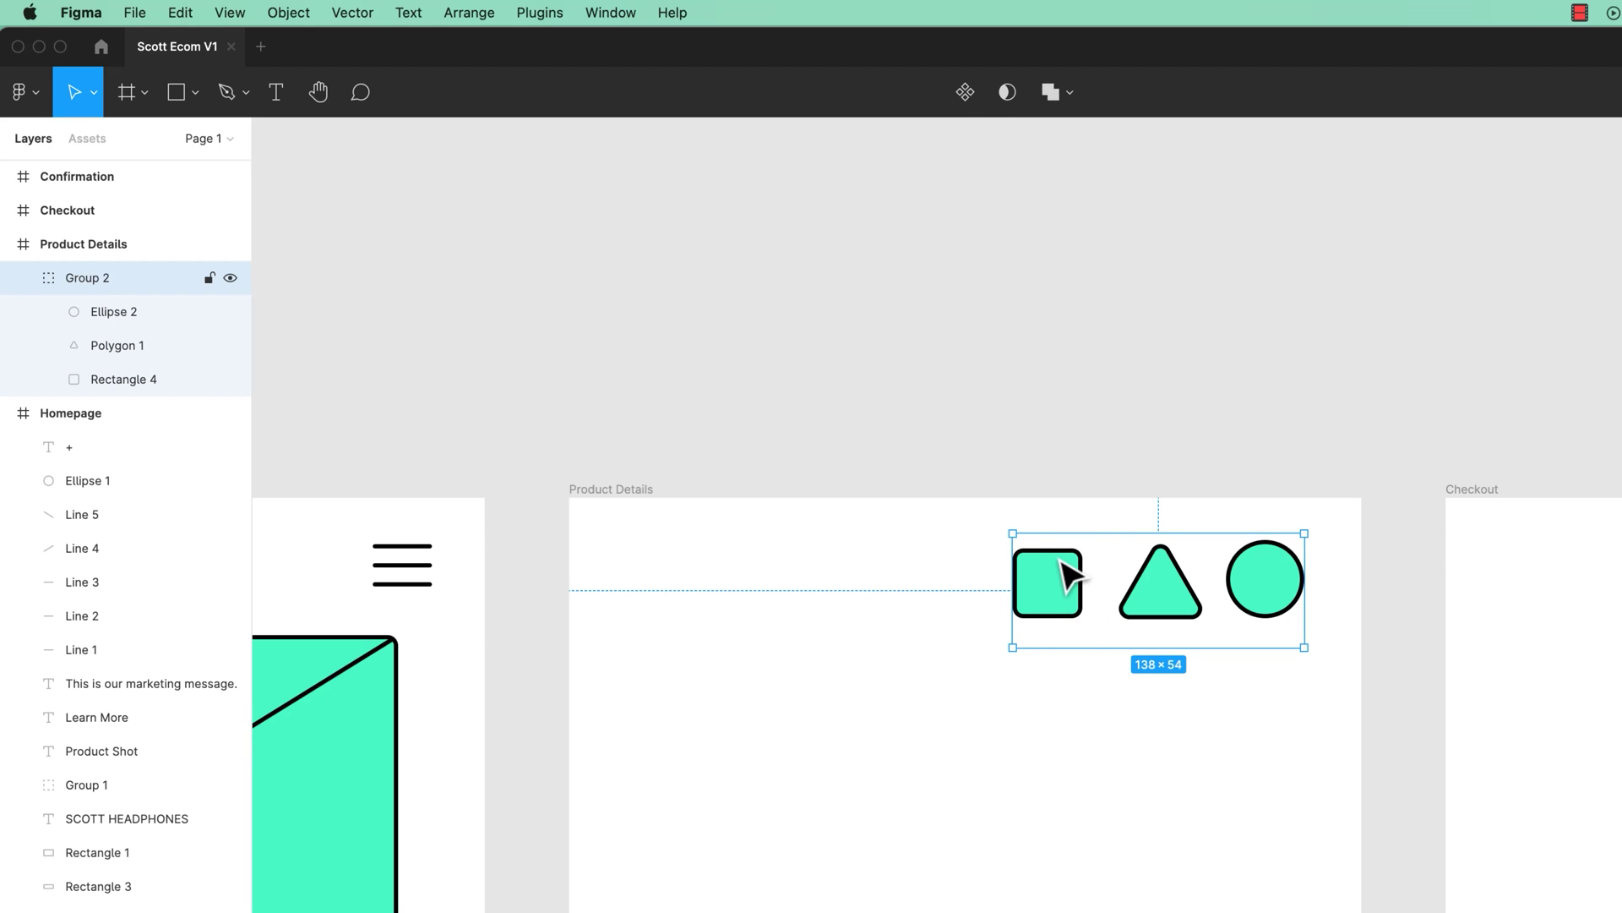
# Duplicate Group 2 one row lower, ungroup the copy, and select its three loose shapes
pyautogui.moveTo(1066, 581); pyautogui.dragTo(1070, 803)
pyautogui.rightClick(1177, 800)
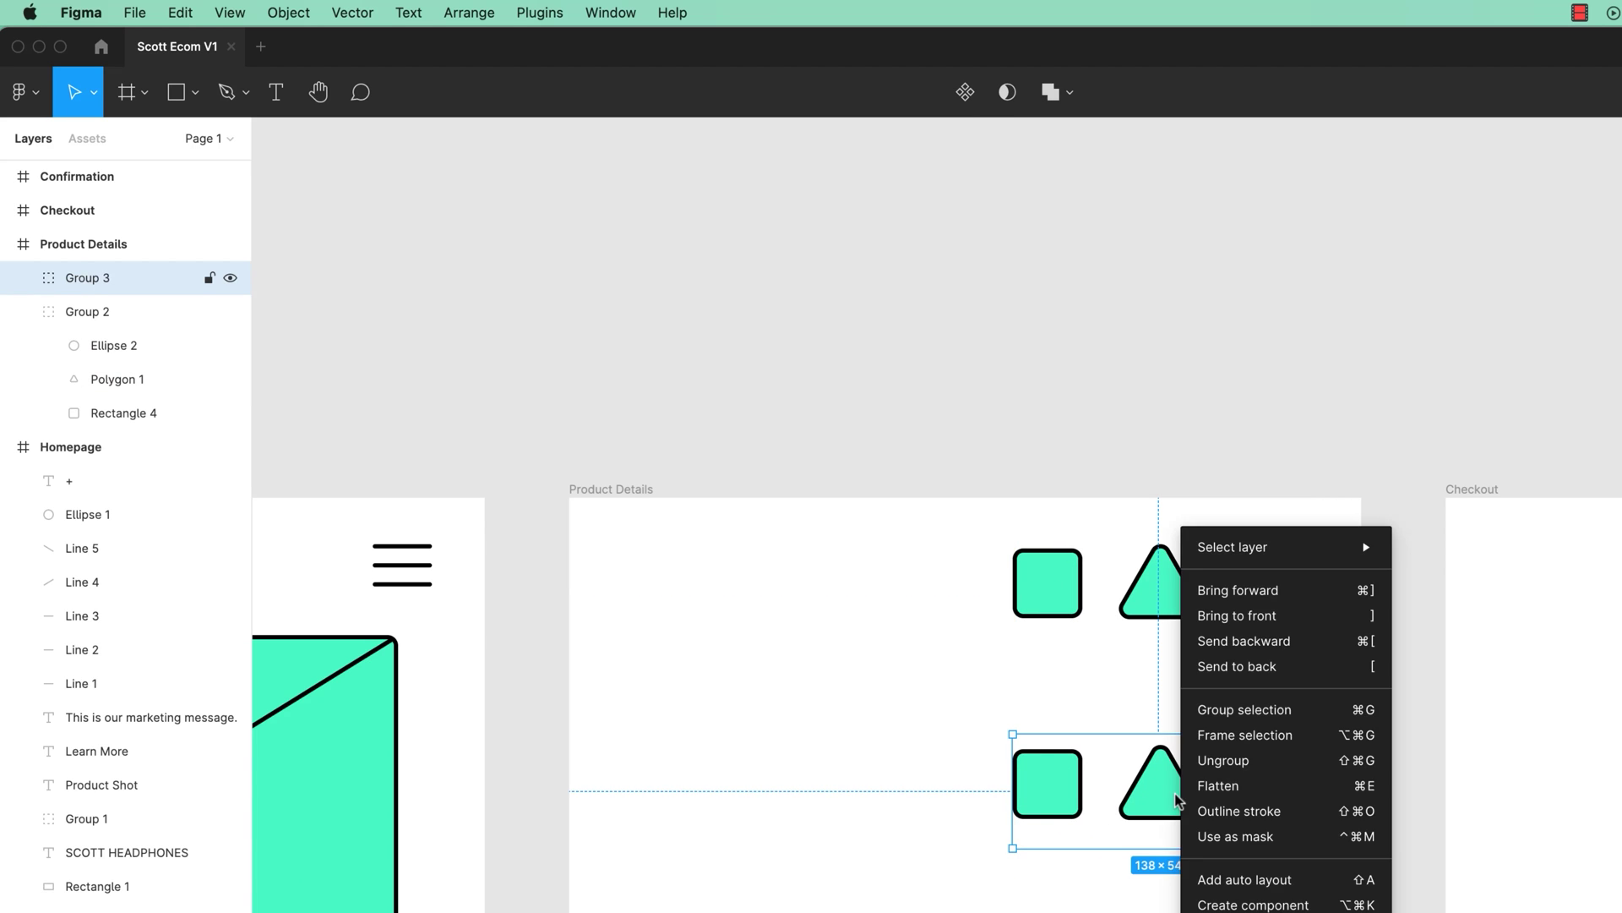
pyautogui.click(1225, 760)
pyautogui.click(1088, 853)
pyautogui.moveTo(910, 531); pyautogui.dragTo(1297, 600)
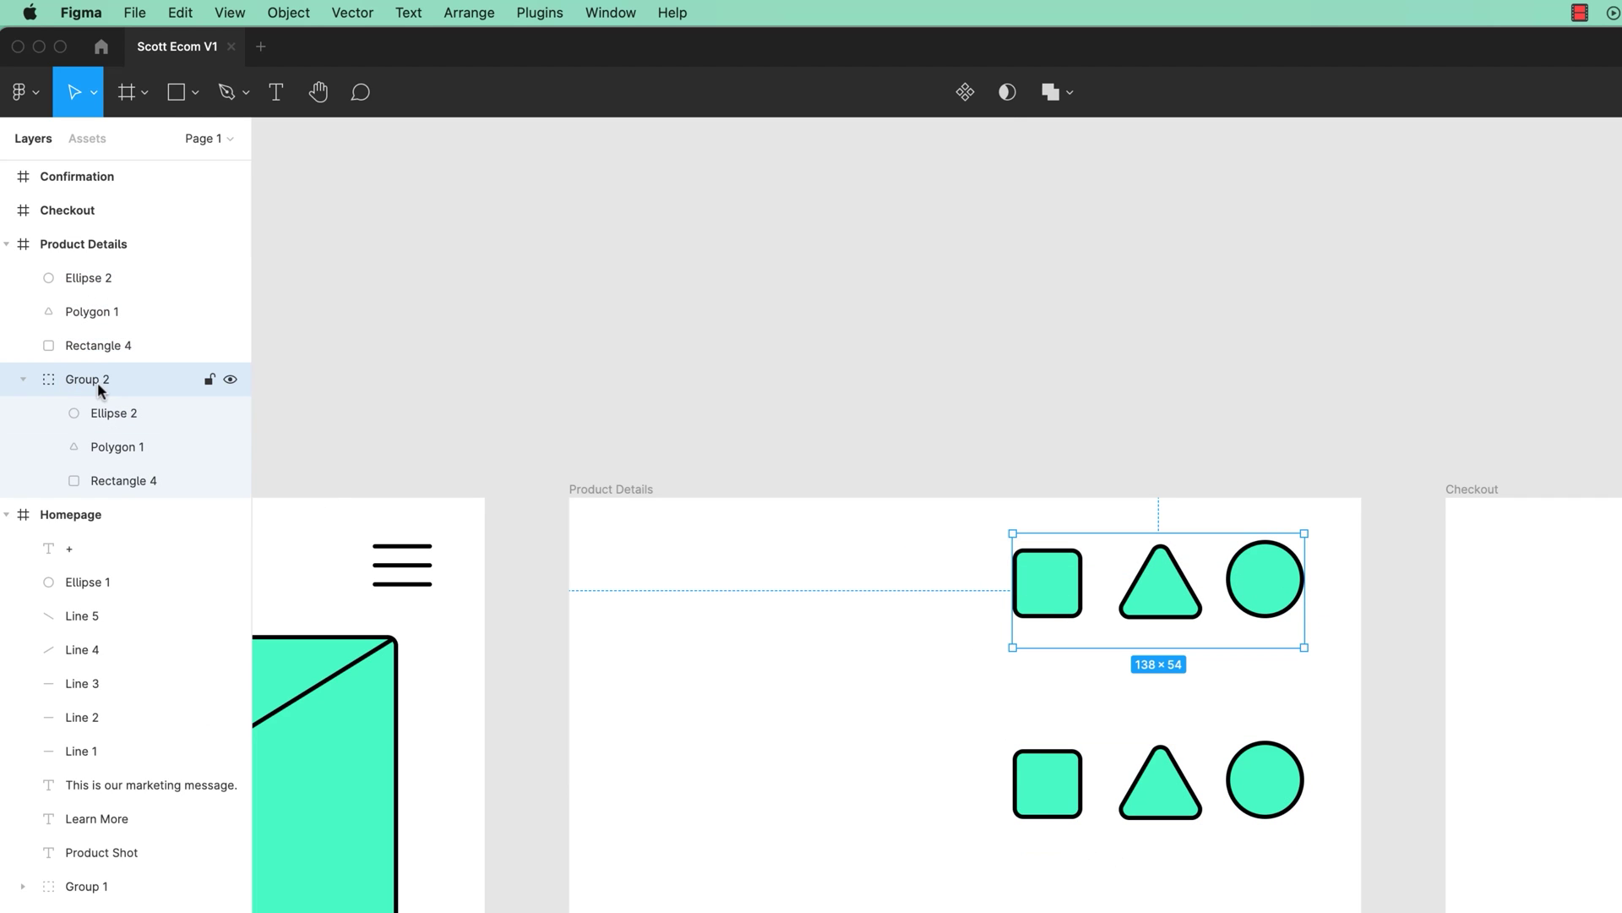
pyautogui.click(1052, 807)
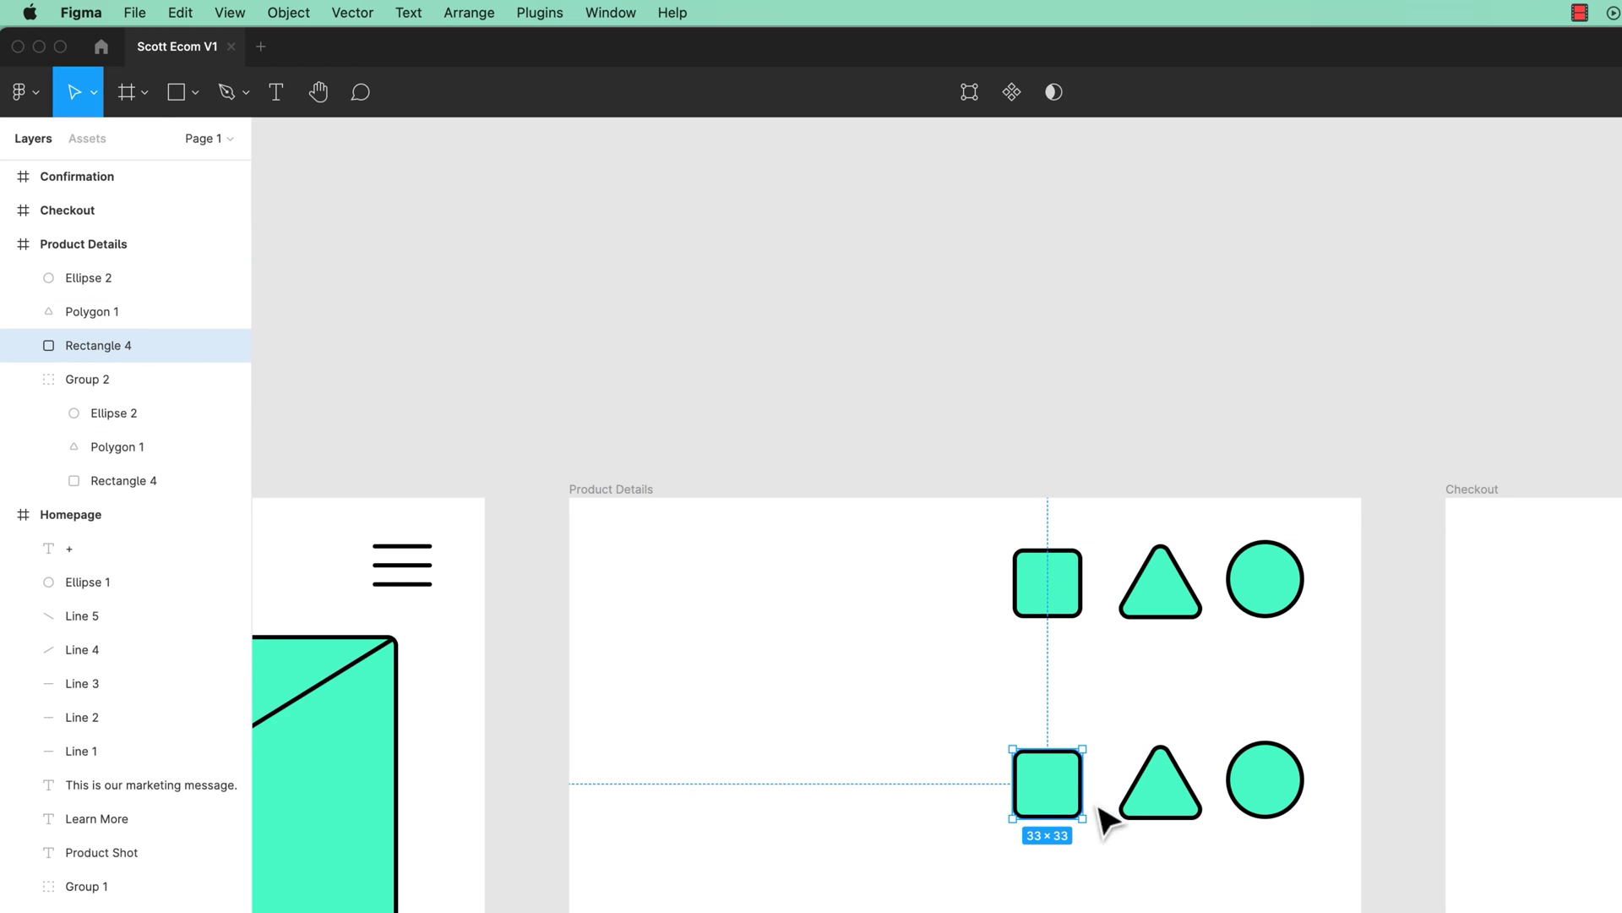
pyautogui.moveTo(922, 732); pyautogui.dragTo(1316, 858)
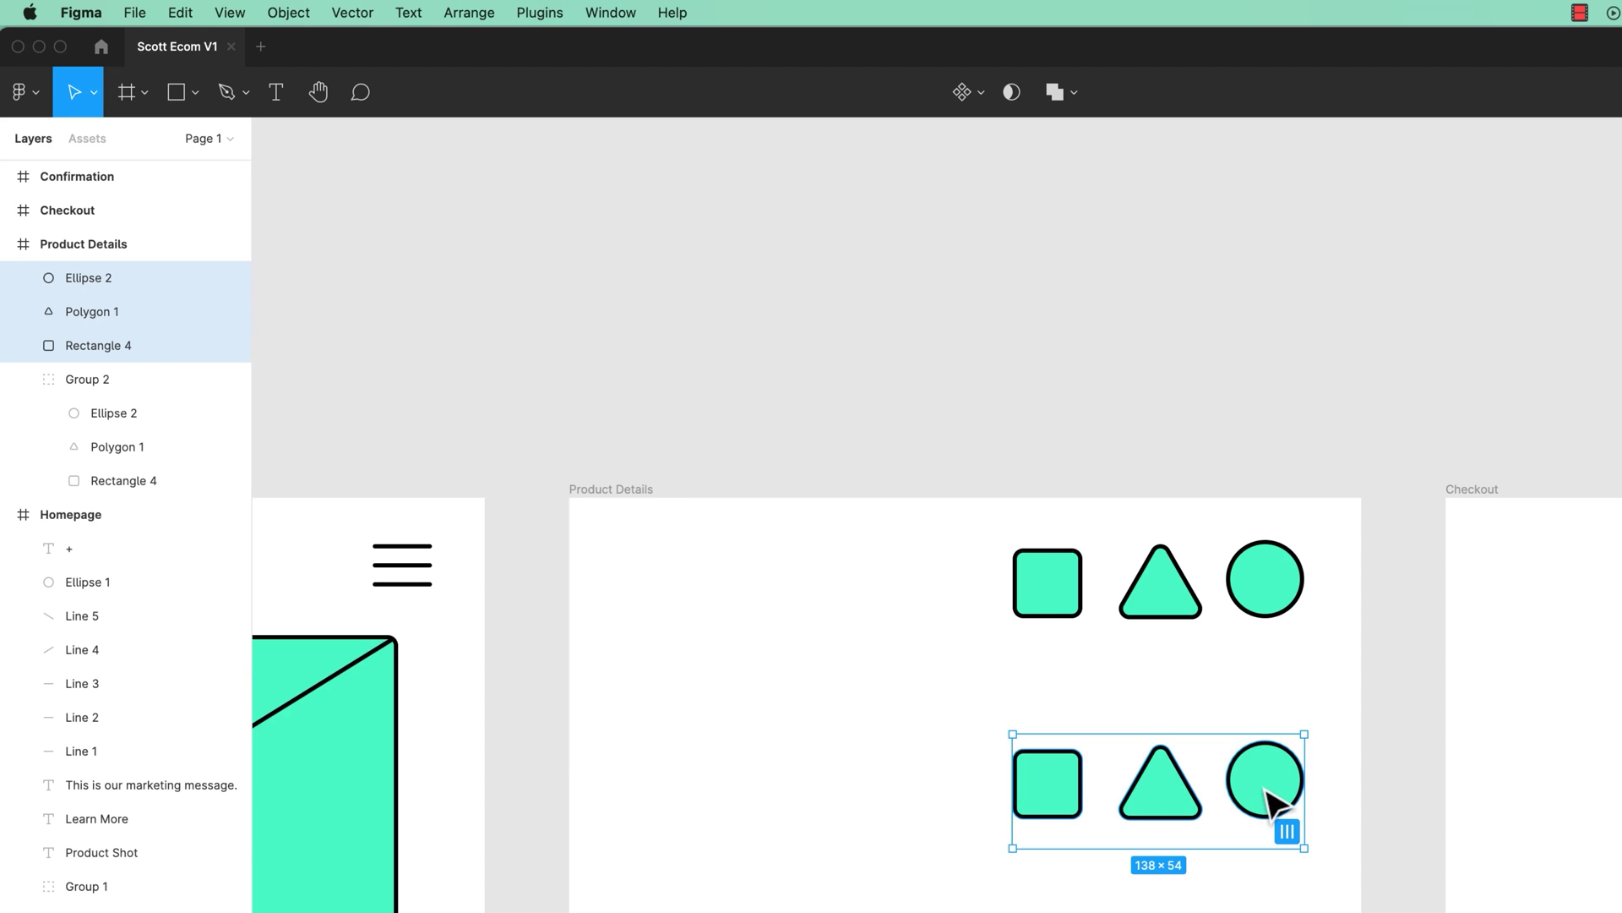
# Wrap the bottom row of shapes in Frame 1 and move Group 2 above it in the layers
pyautogui.rightClick(1265, 790)
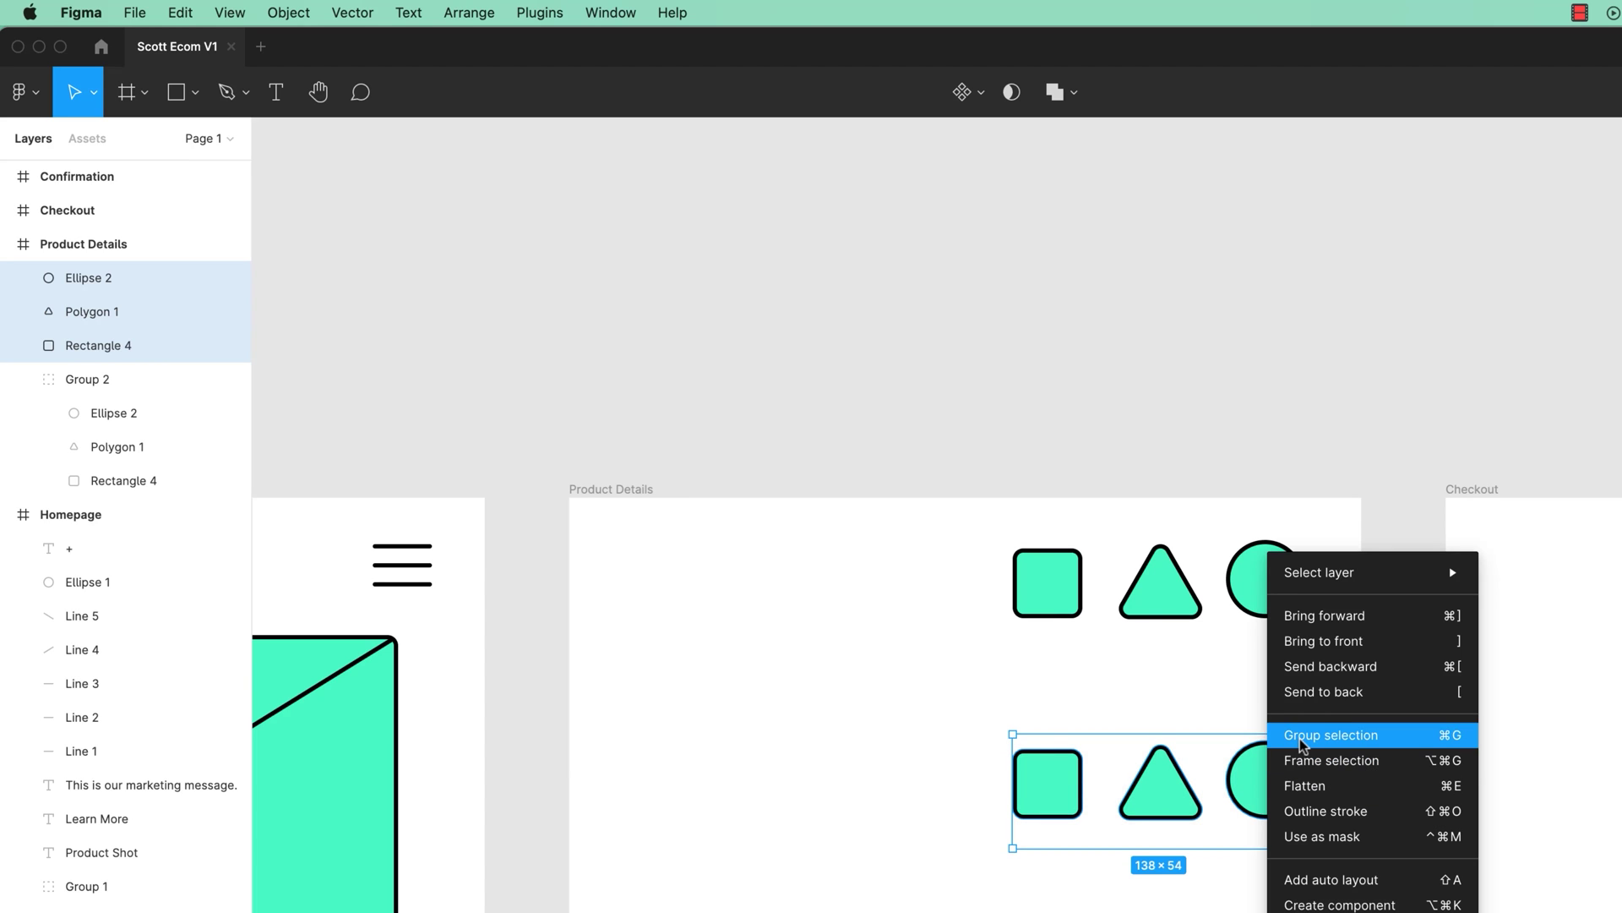
pyautogui.click(1301, 762)
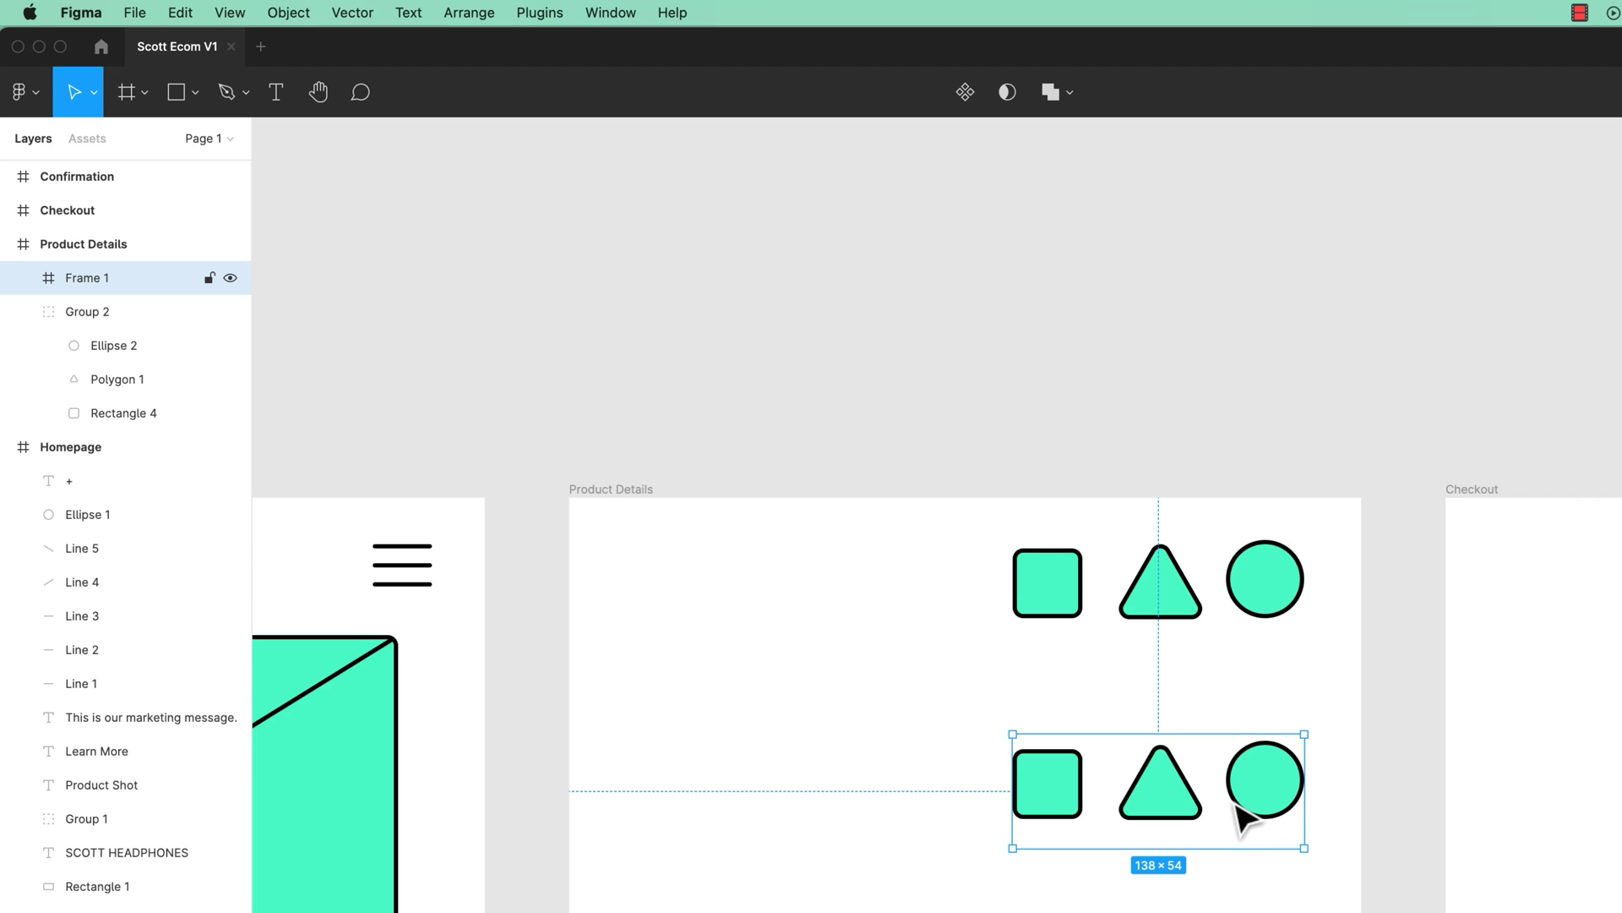
pyautogui.click(22, 312)
pyautogui.moveTo(84, 317); pyautogui.dragTo(91, 274)
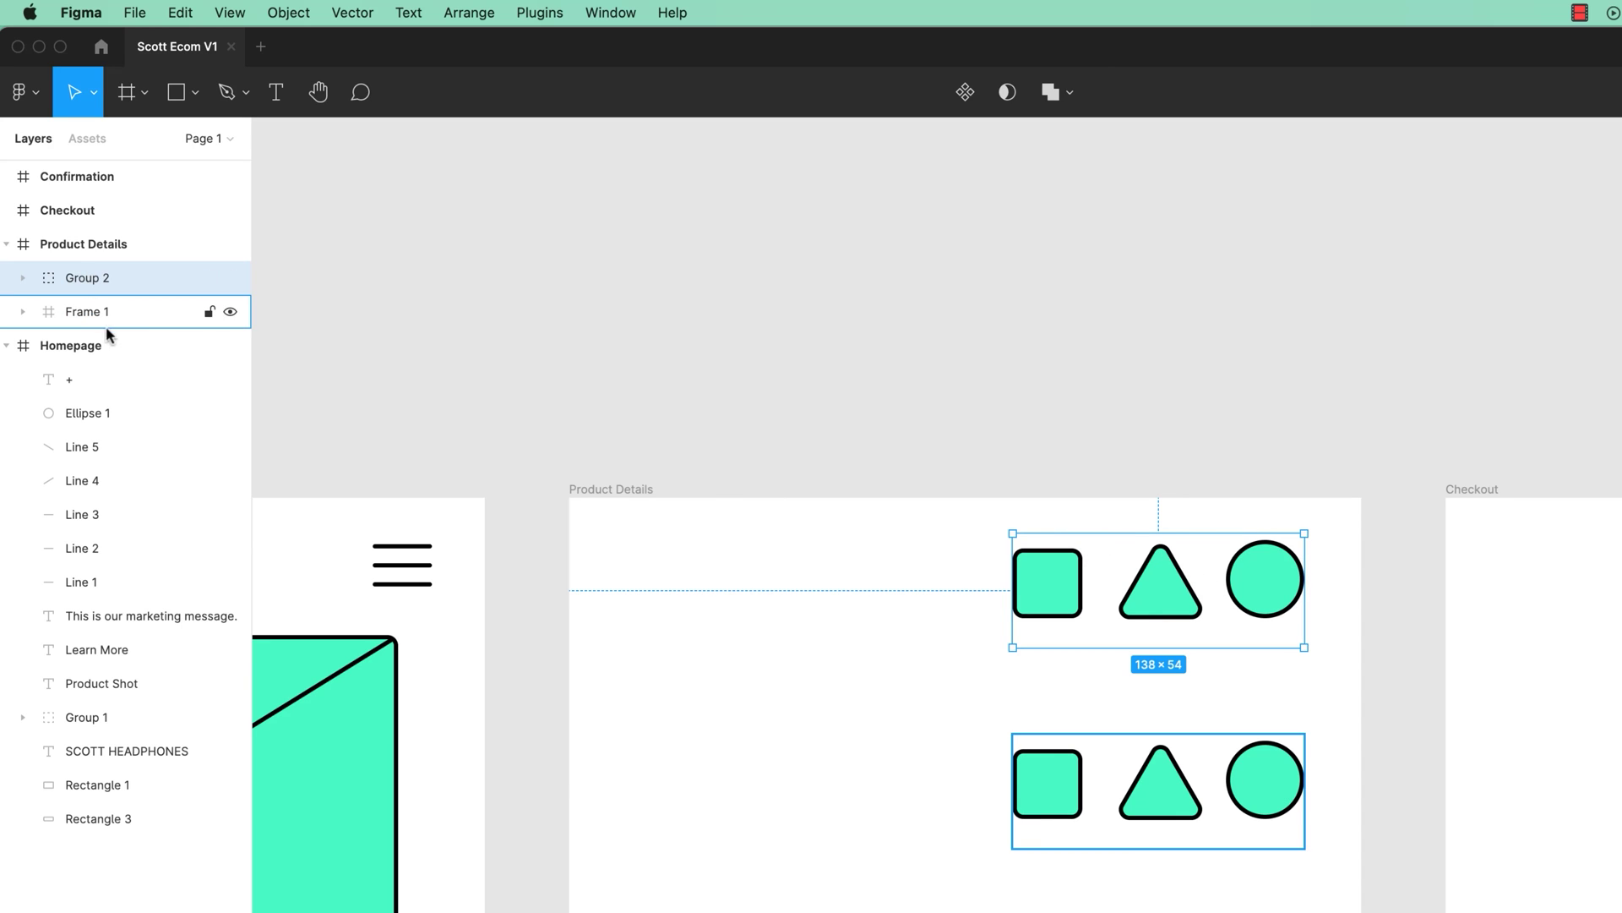
# Expand Frame 1, select Ellipse 2, Polygon 1 and Rectangle 4 in turn, then Frame 1 itself
pyautogui.click(103, 311)
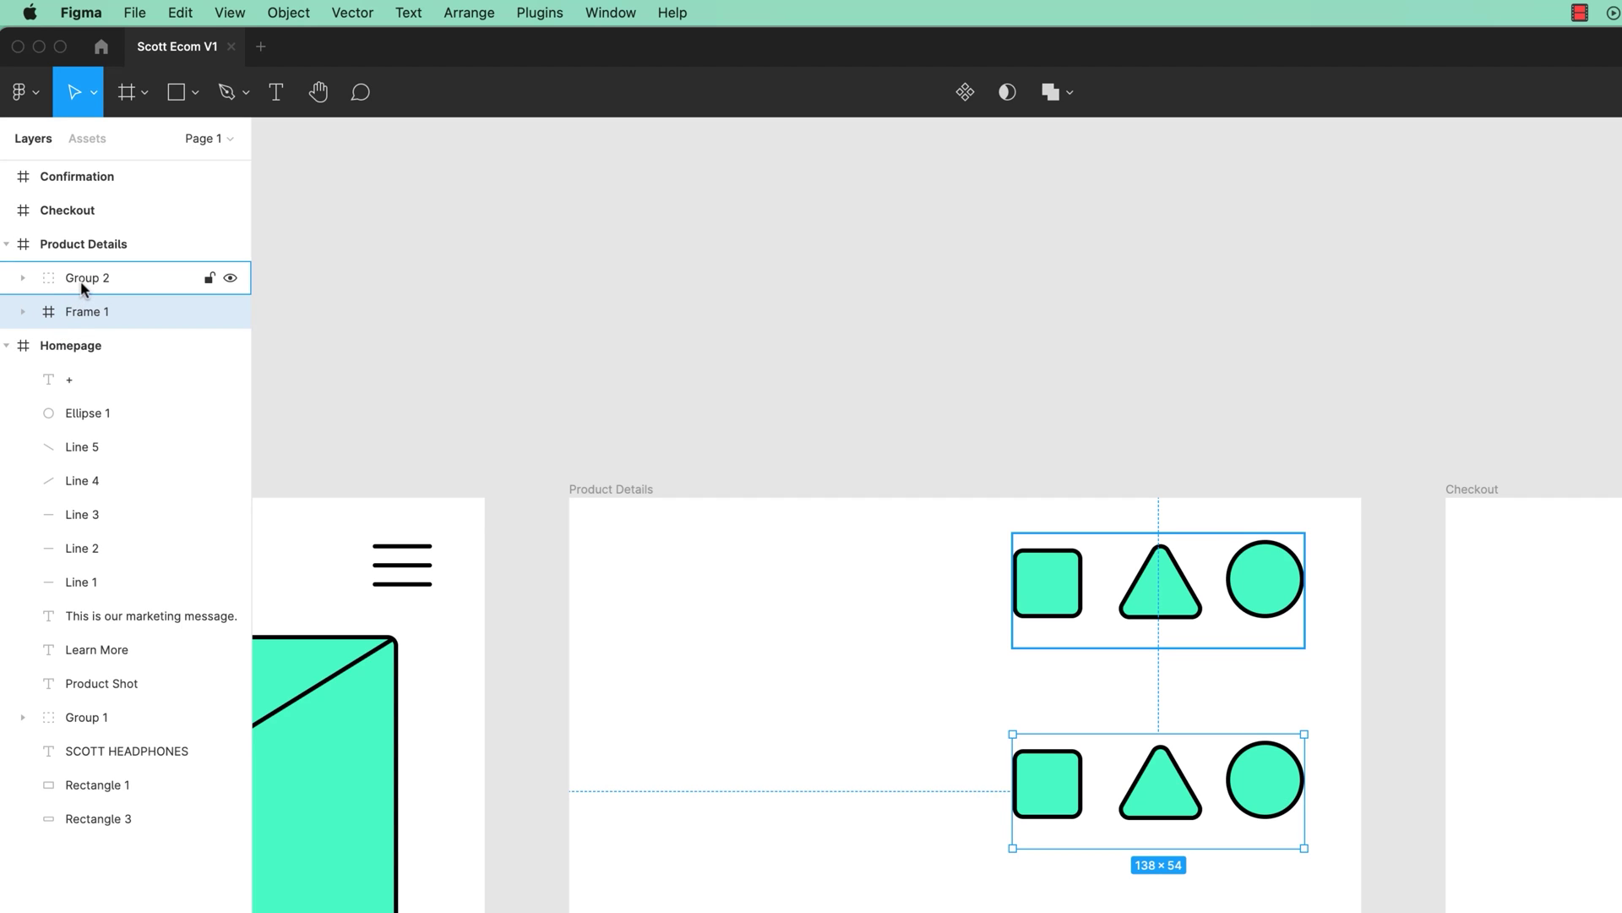
pyautogui.click(23, 312)
pyautogui.click(111, 348)
pyautogui.click(124, 382)
pyautogui.click(127, 413)
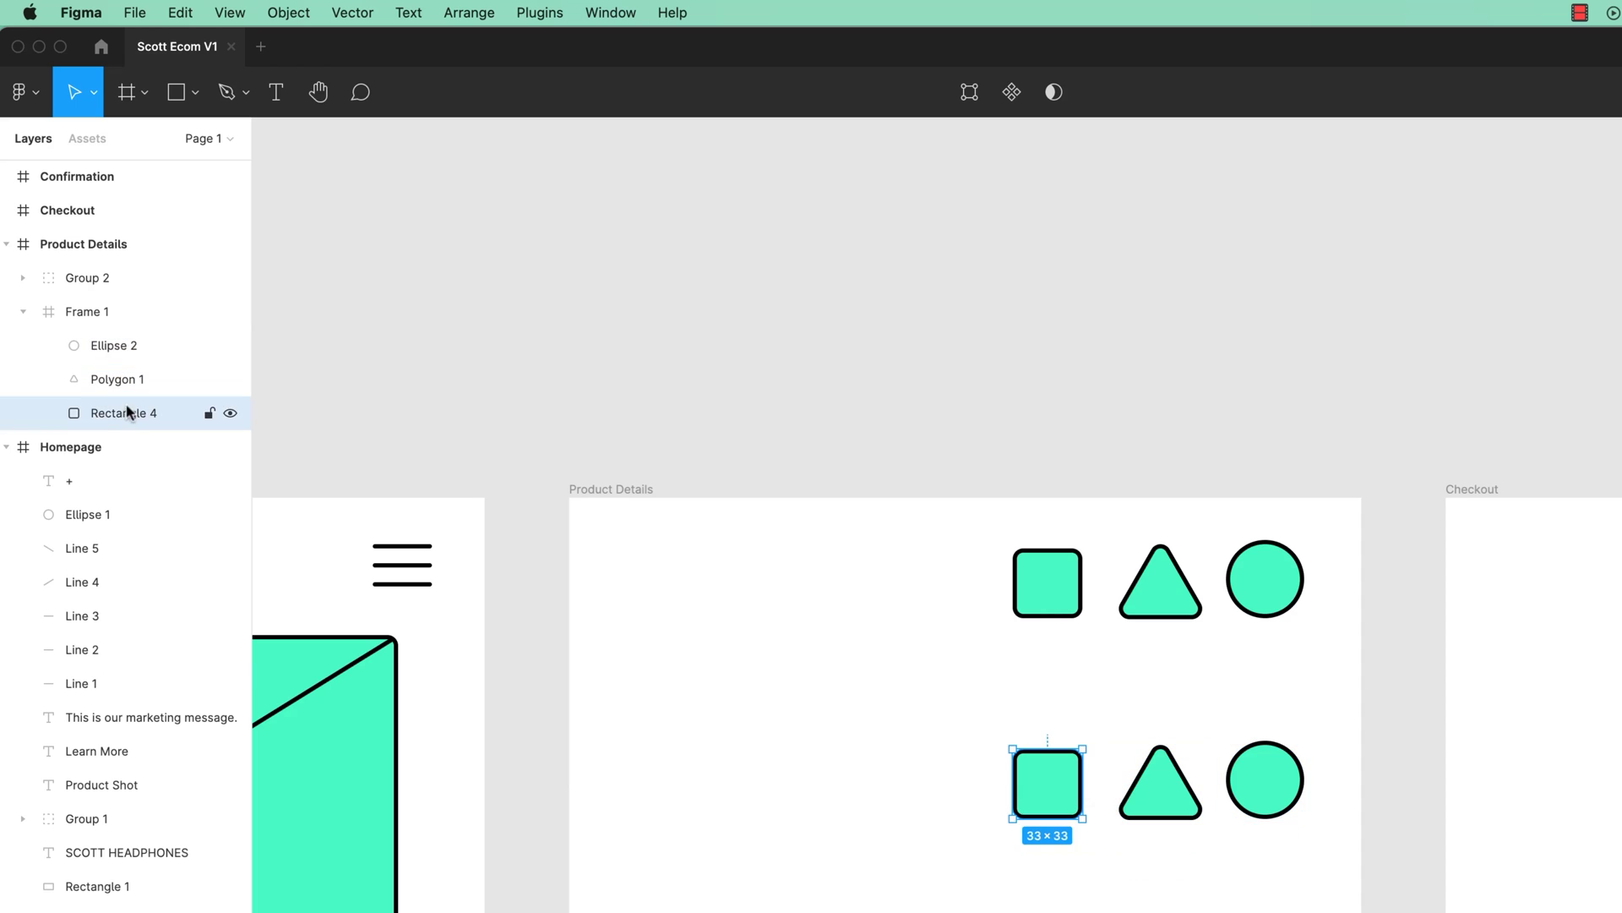
pyautogui.click(93, 312)
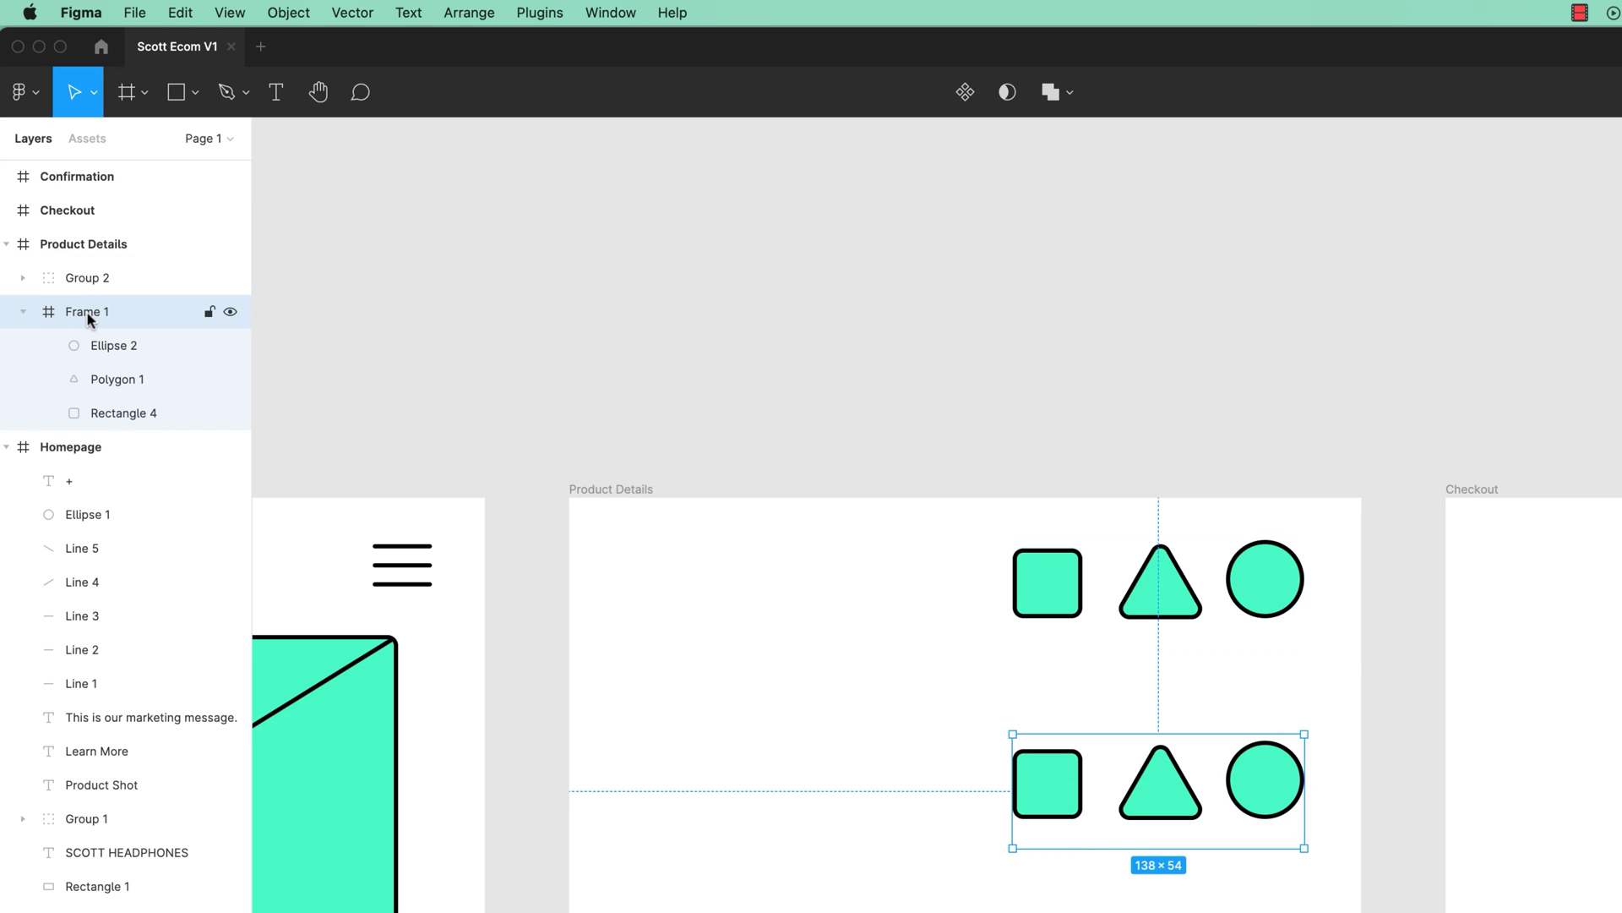
pyautogui.click(1193, 613)
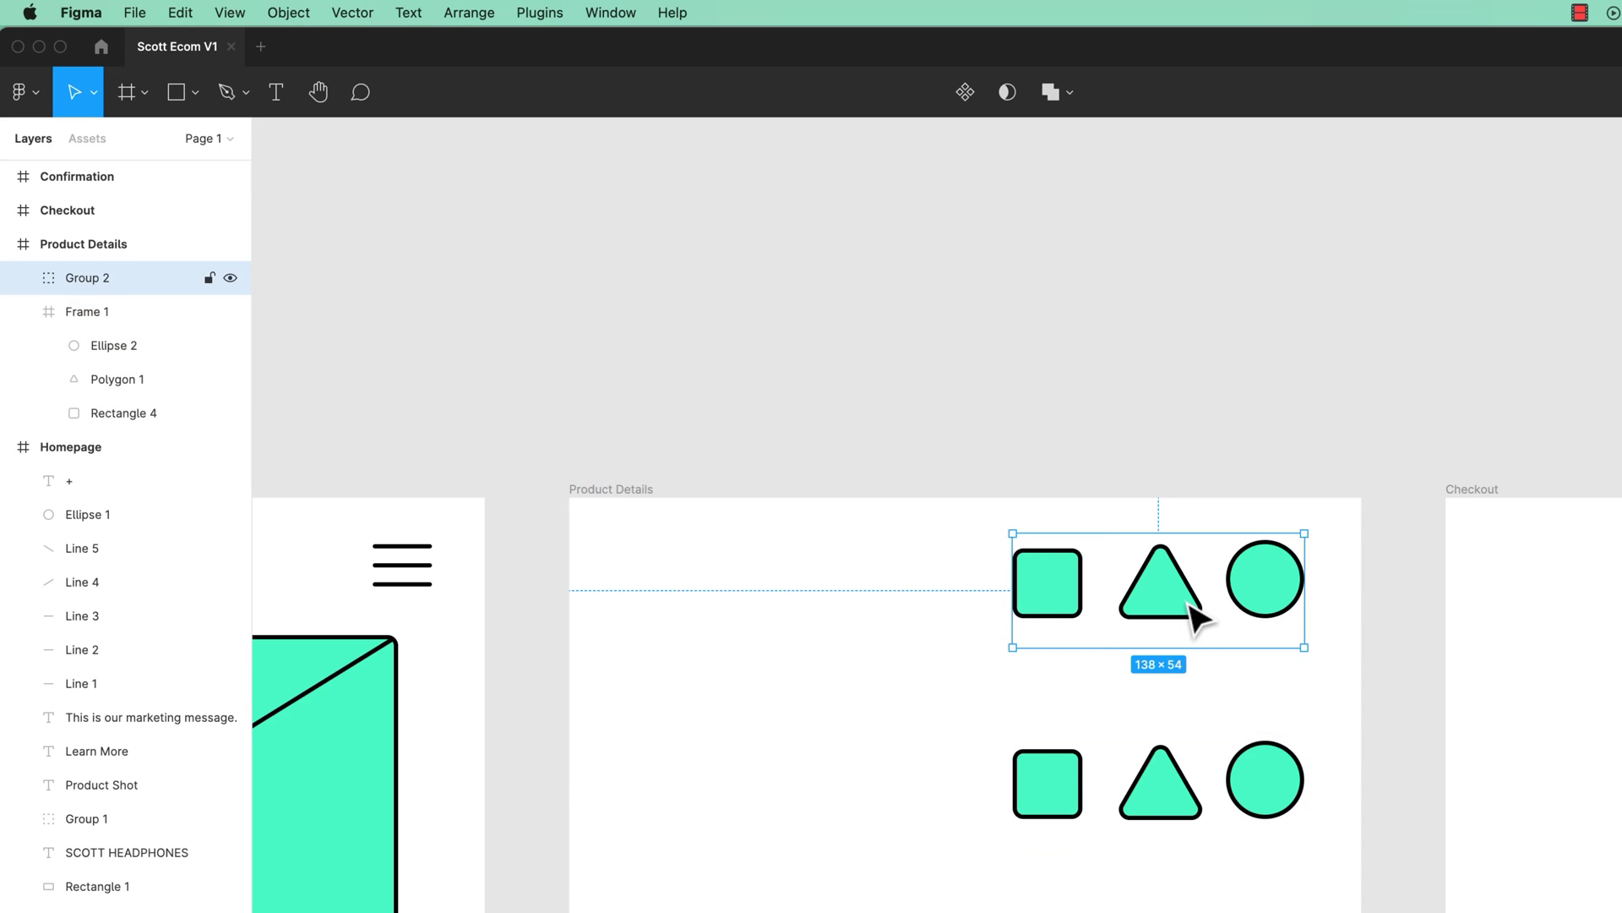
pyautogui.click(1192, 607)
pyautogui.press('Delete')
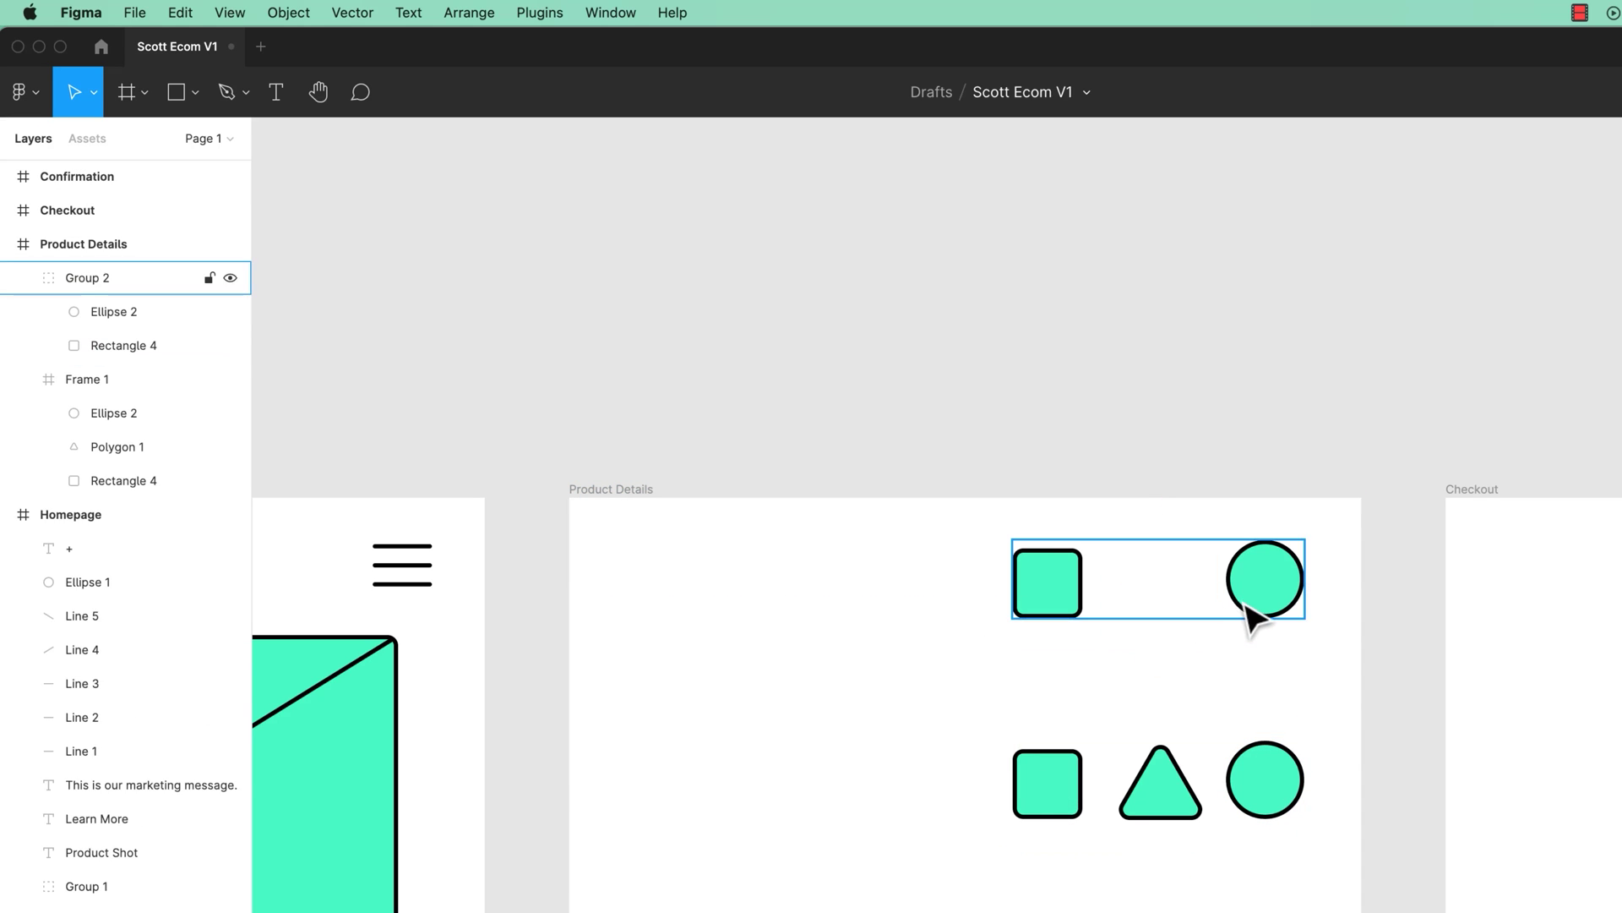
pyautogui.click(1259, 616)
pyautogui.press('Delete')
pyautogui.click(1056, 621)
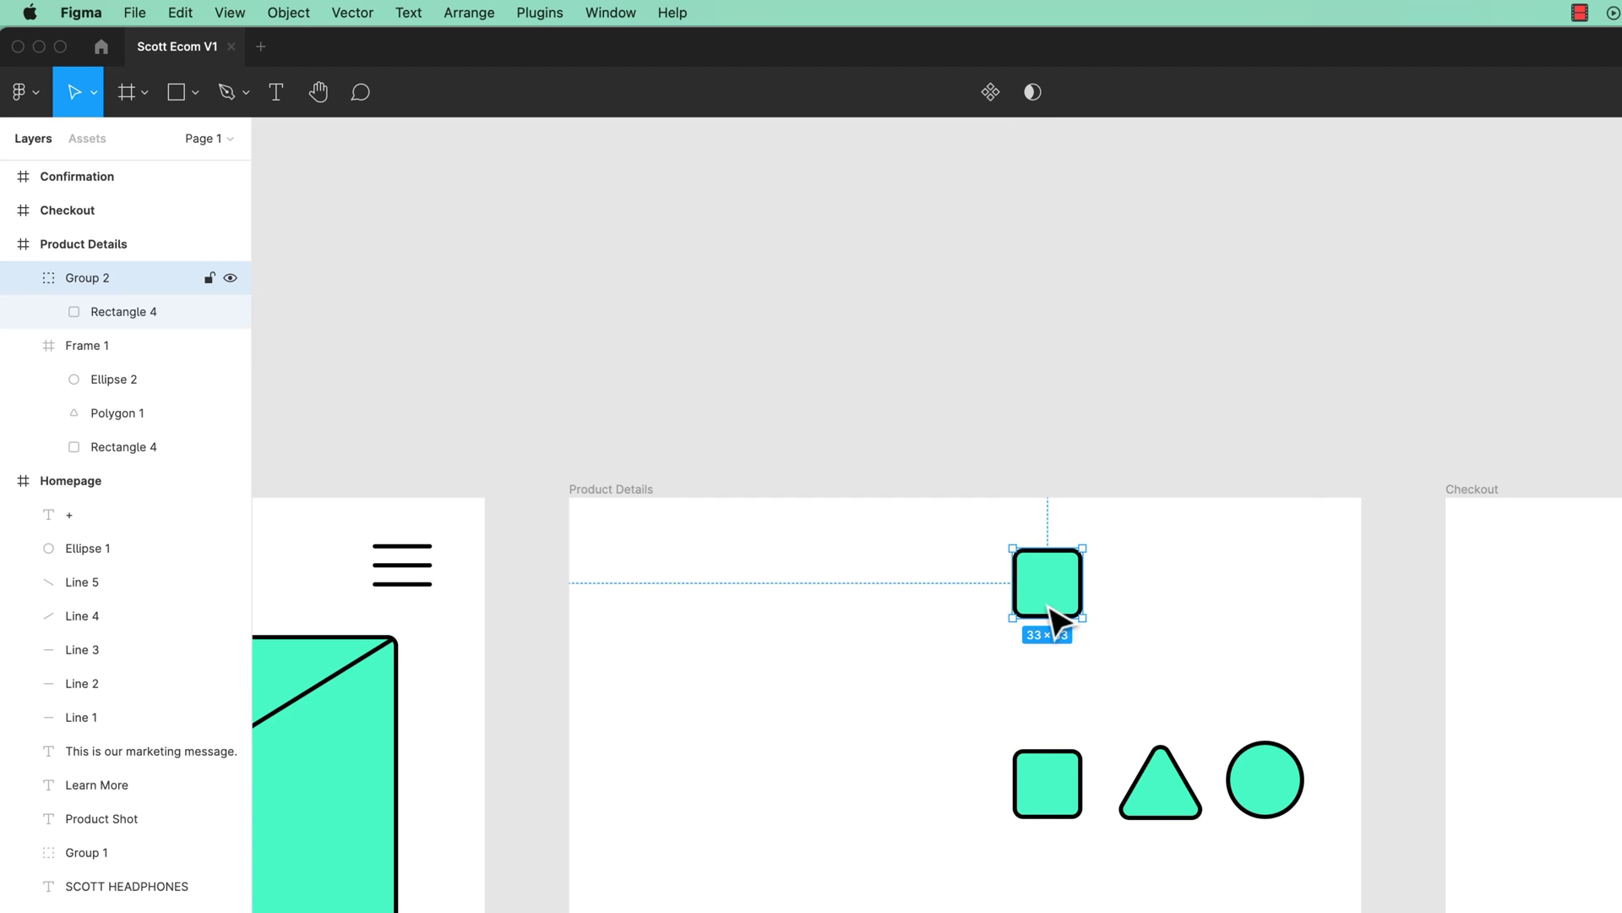
pyautogui.press('Delete')
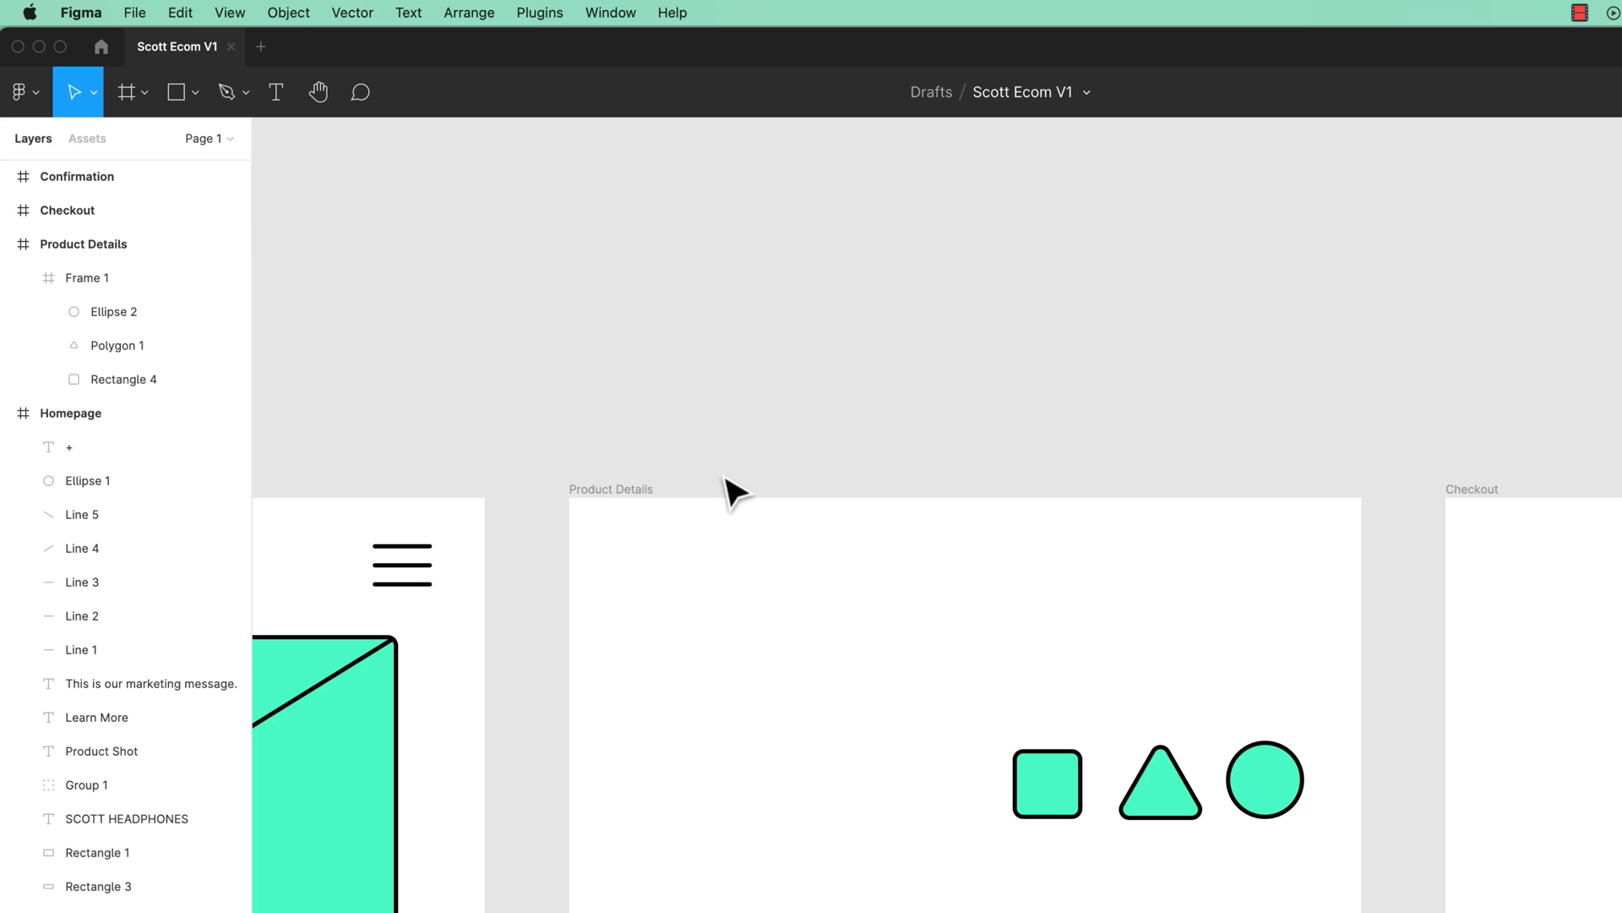
pyautogui.press('super+z')
pyautogui.press('super+z')
pyautogui.click(917, 565)
pyautogui.press('super+z')
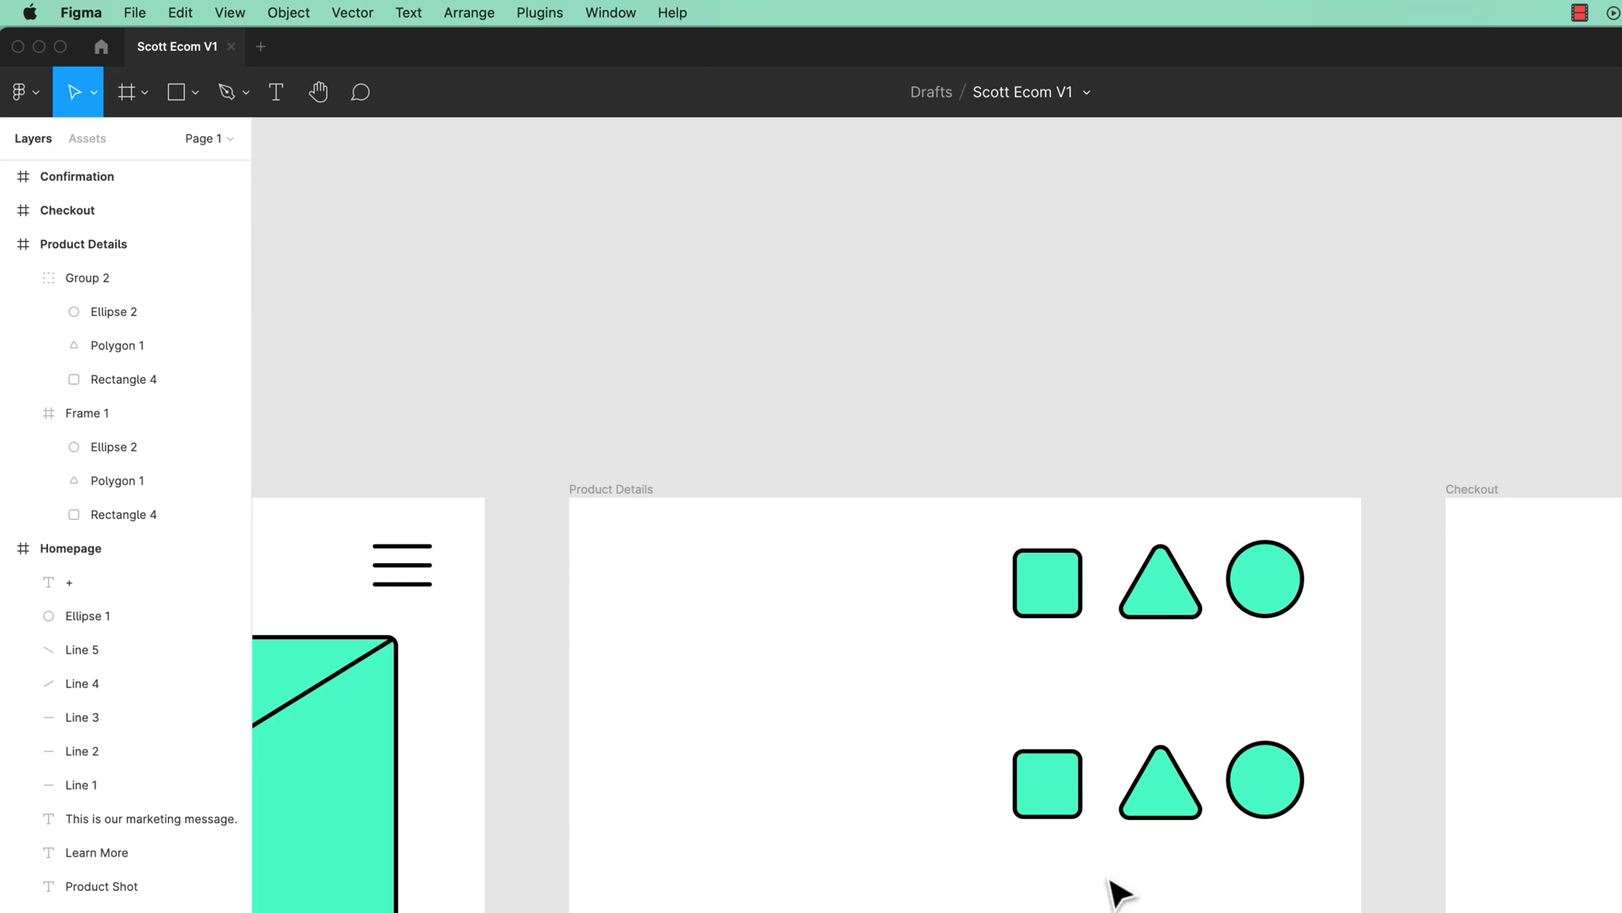
pyautogui.click(1177, 825)
pyautogui.click(1183, 830)
pyautogui.press('Delete')
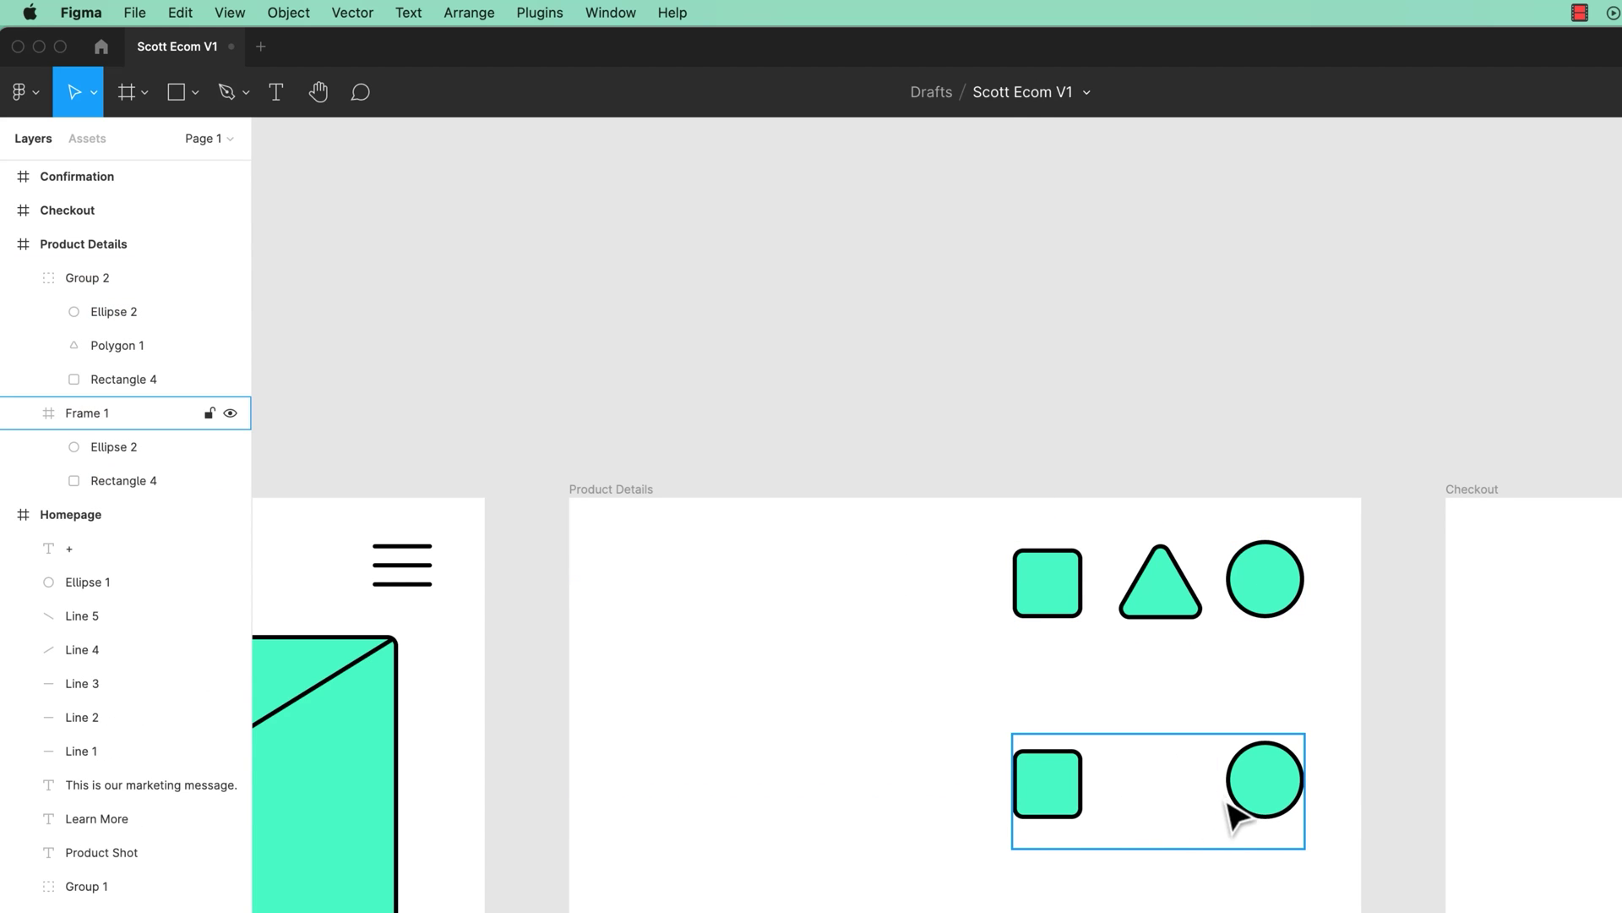
pyautogui.click(1229, 802)
pyautogui.press('Delete')
pyautogui.click(1073, 815)
pyautogui.press('Delete')
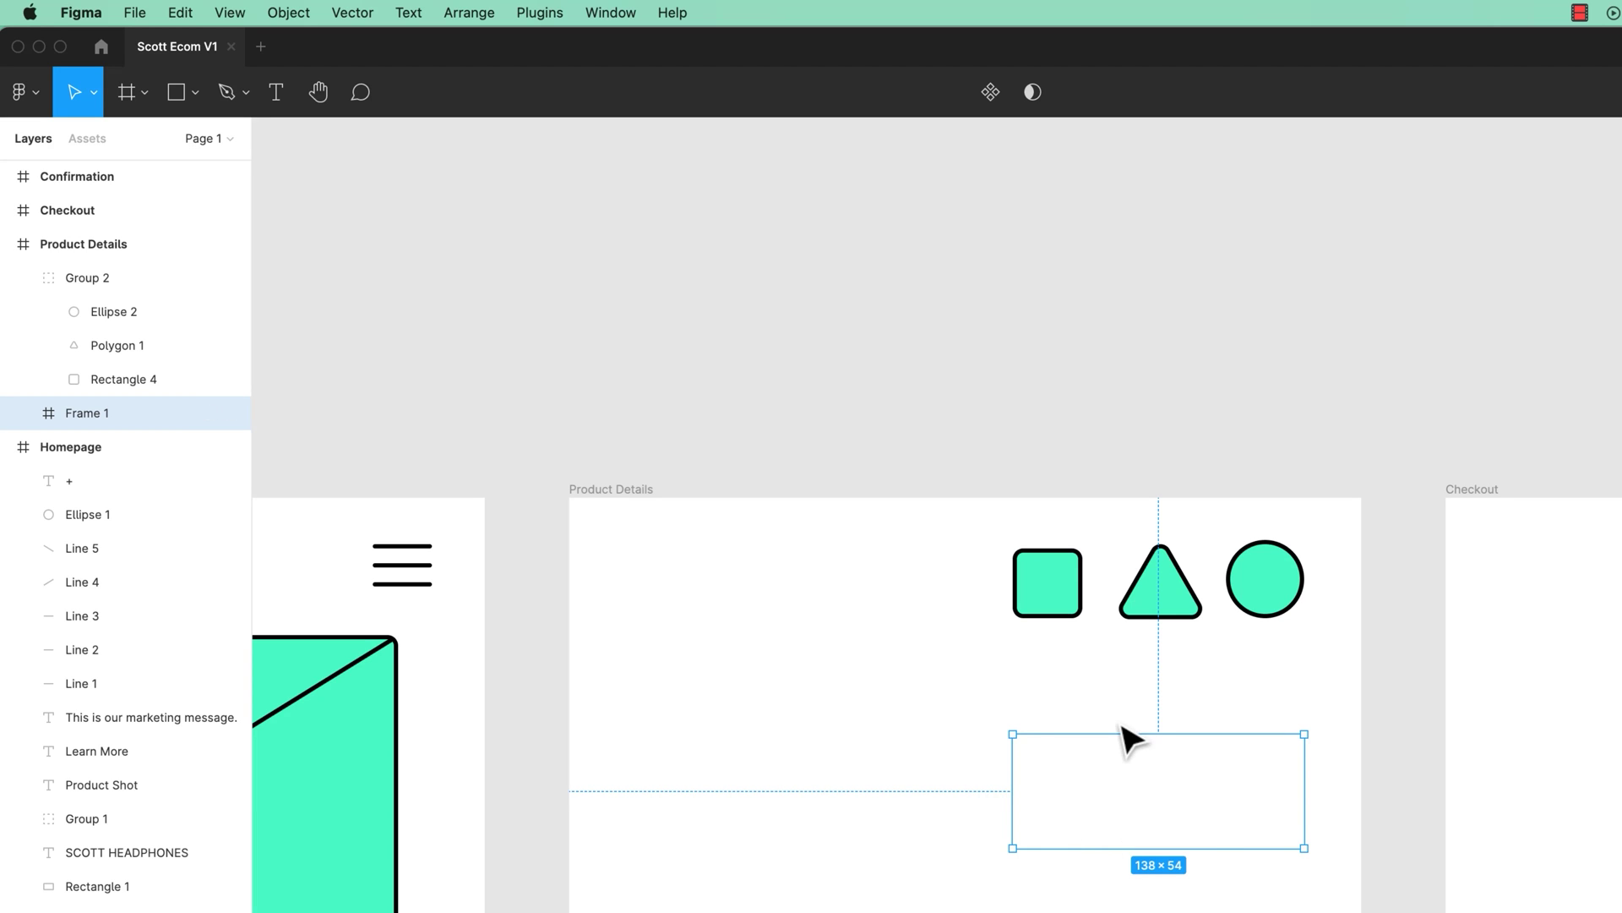
pyautogui.press('super+z')
pyautogui.press('super+z')
pyautogui.press('super+z')
pyautogui.press('super+z')
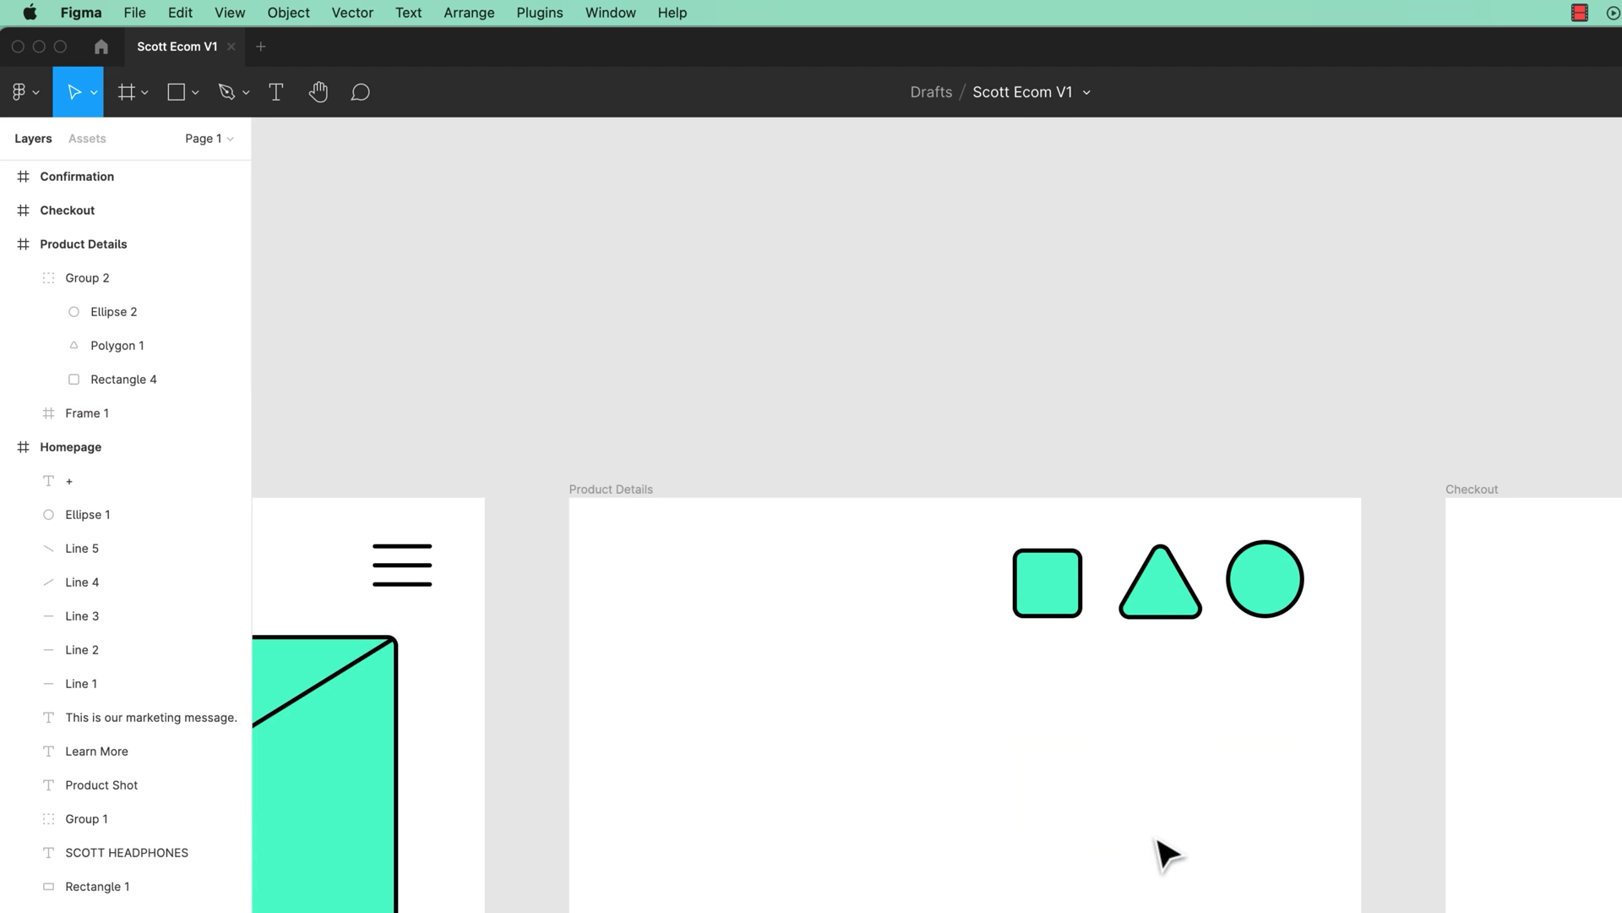
pyautogui.press('super+z')
pyautogui.press('super+z')
pyautogui.press('super+z')
pyautogui.press('super+z')
# Narrow Frame 1 to 120 px wide, then compare by squashing Group 2 and undoing it
pyautogui.click(1153, 816)
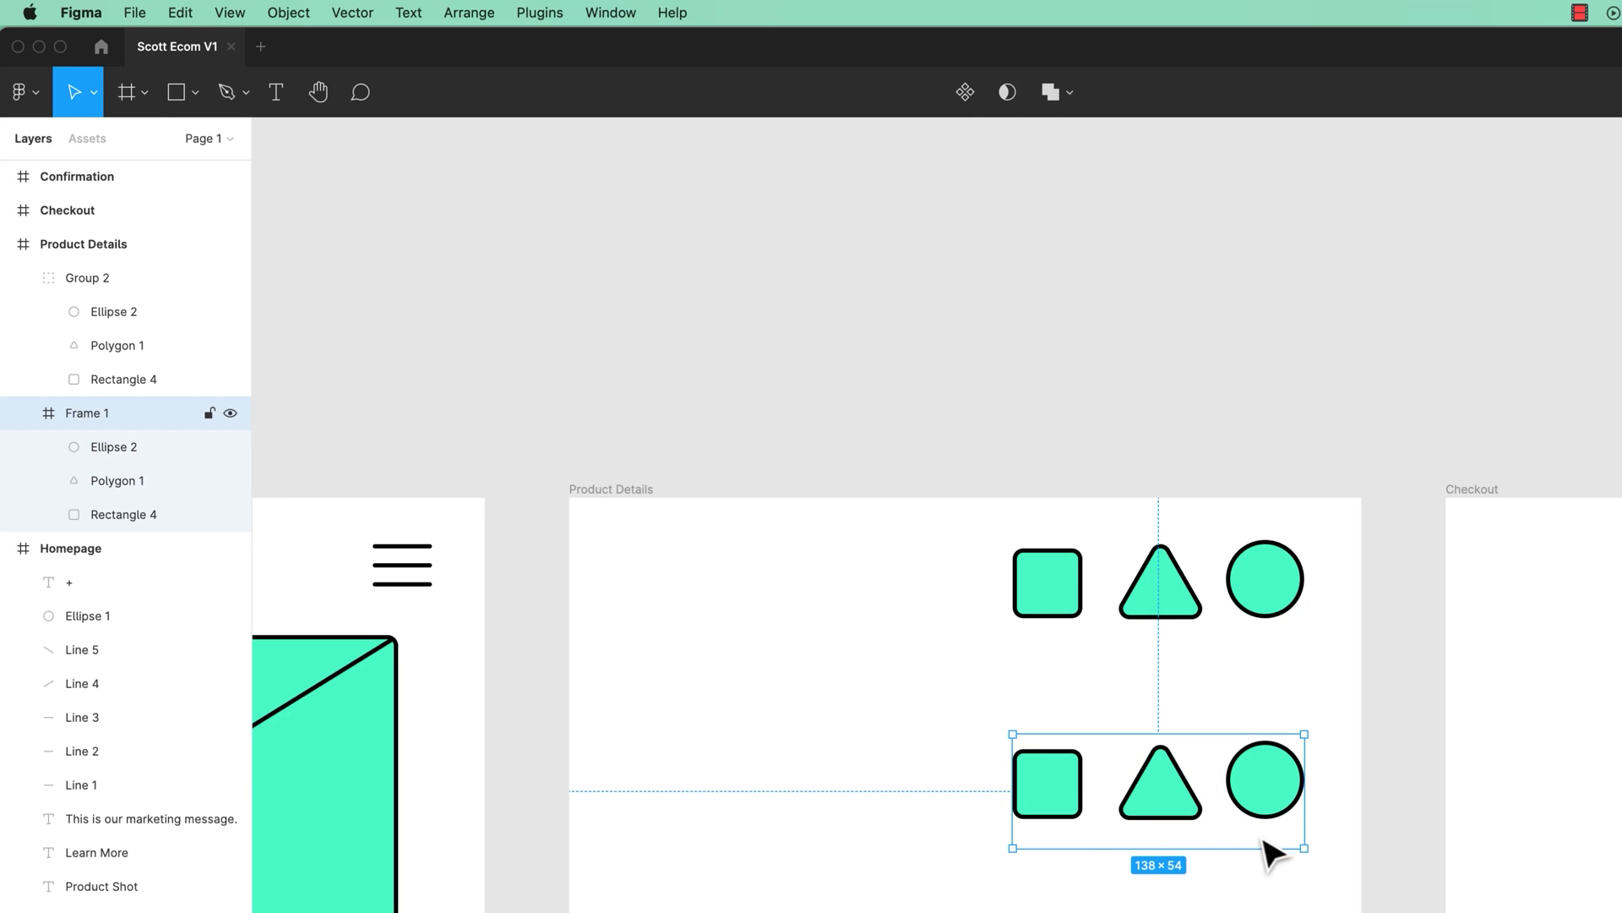
pyautogui.moveTo(1304, 849); pyautogui.dragTo(1269, 852)
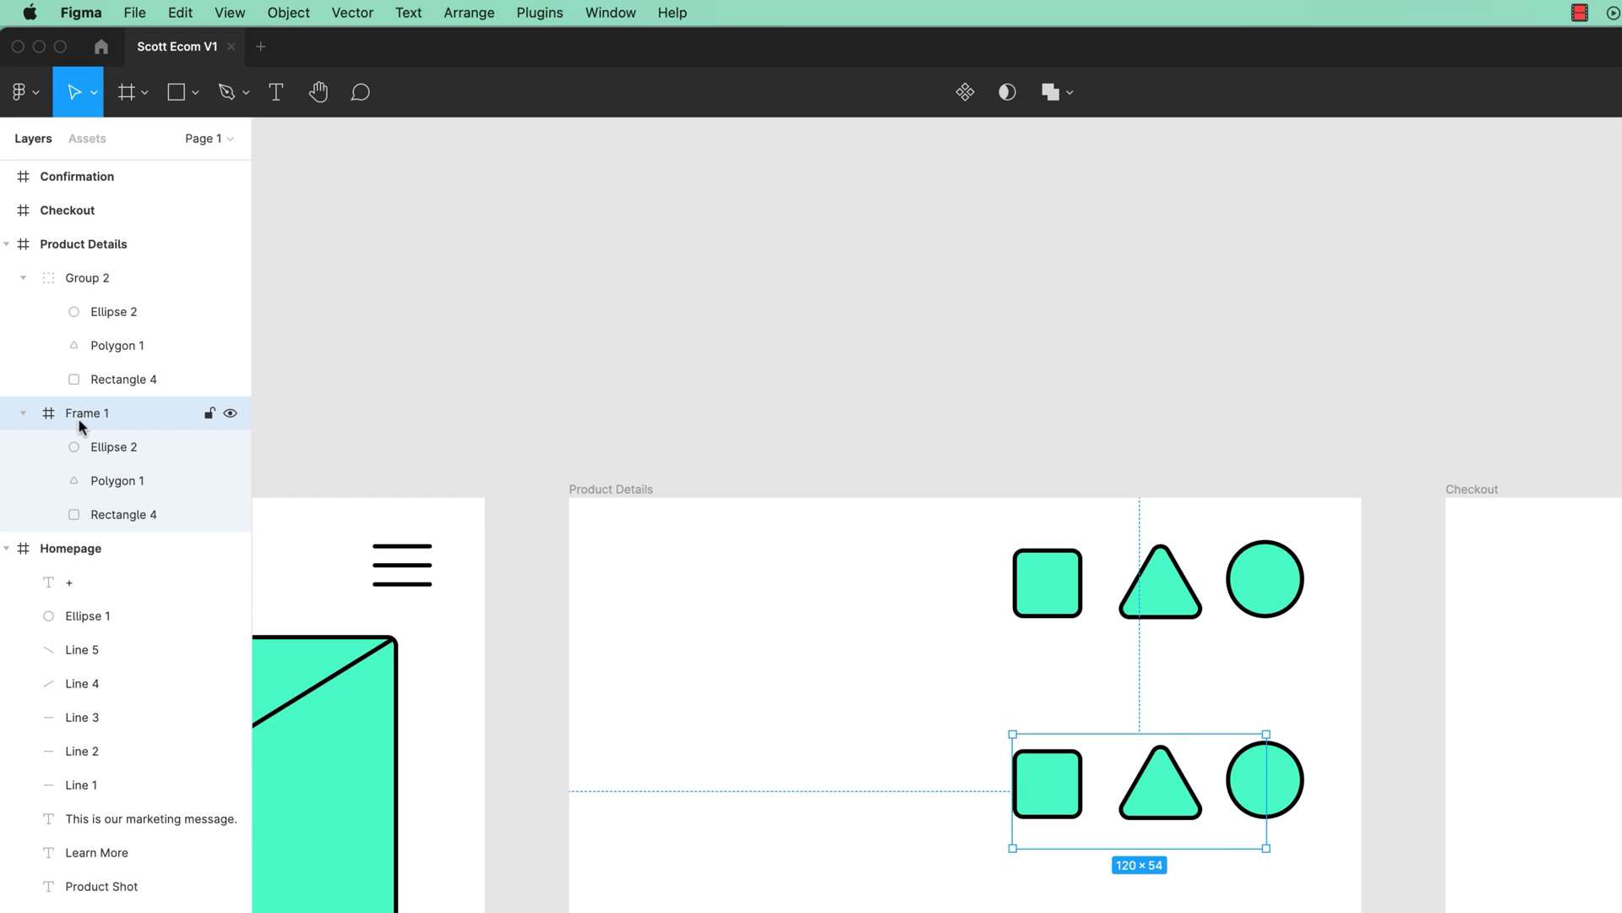
pyautogui.click(1276, 616)
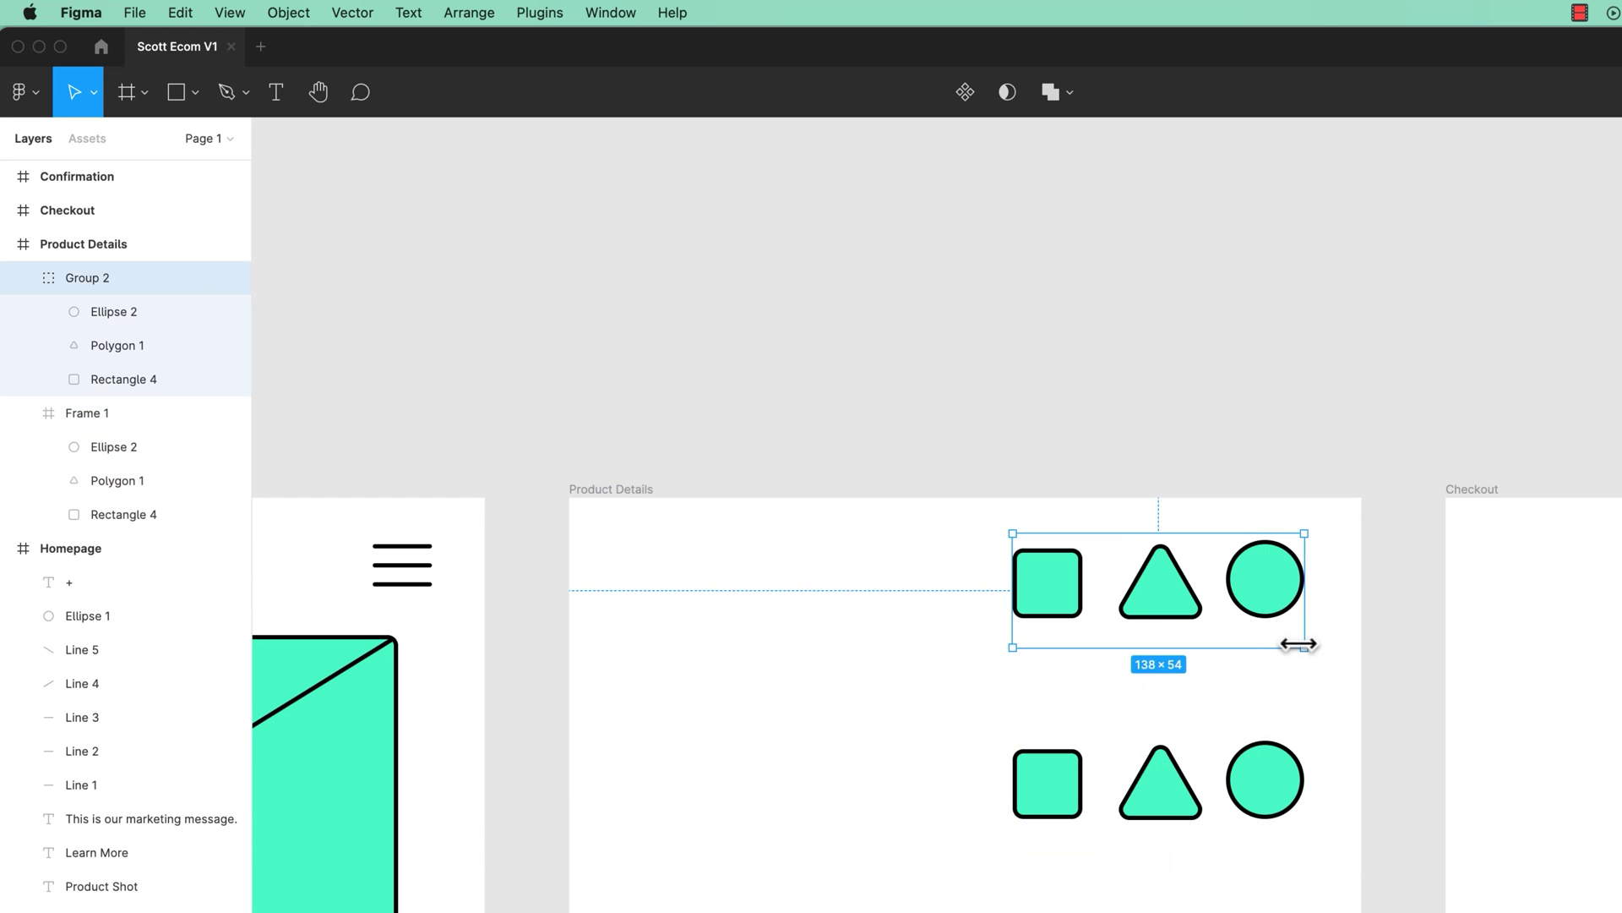
pyautogui.moveTo(1310, 653); pyautogui.dragTo(1270, 655)
pyautogui.hotkey('ctrl', 'z')
# Narrow Frame 1 to 113 px with Clip content on, test a further shrink and undo it
pyautogui.click(1275, 814)
pyautogui.moveTo(1268, 847); pyautogui.dragTo(1251, 848)
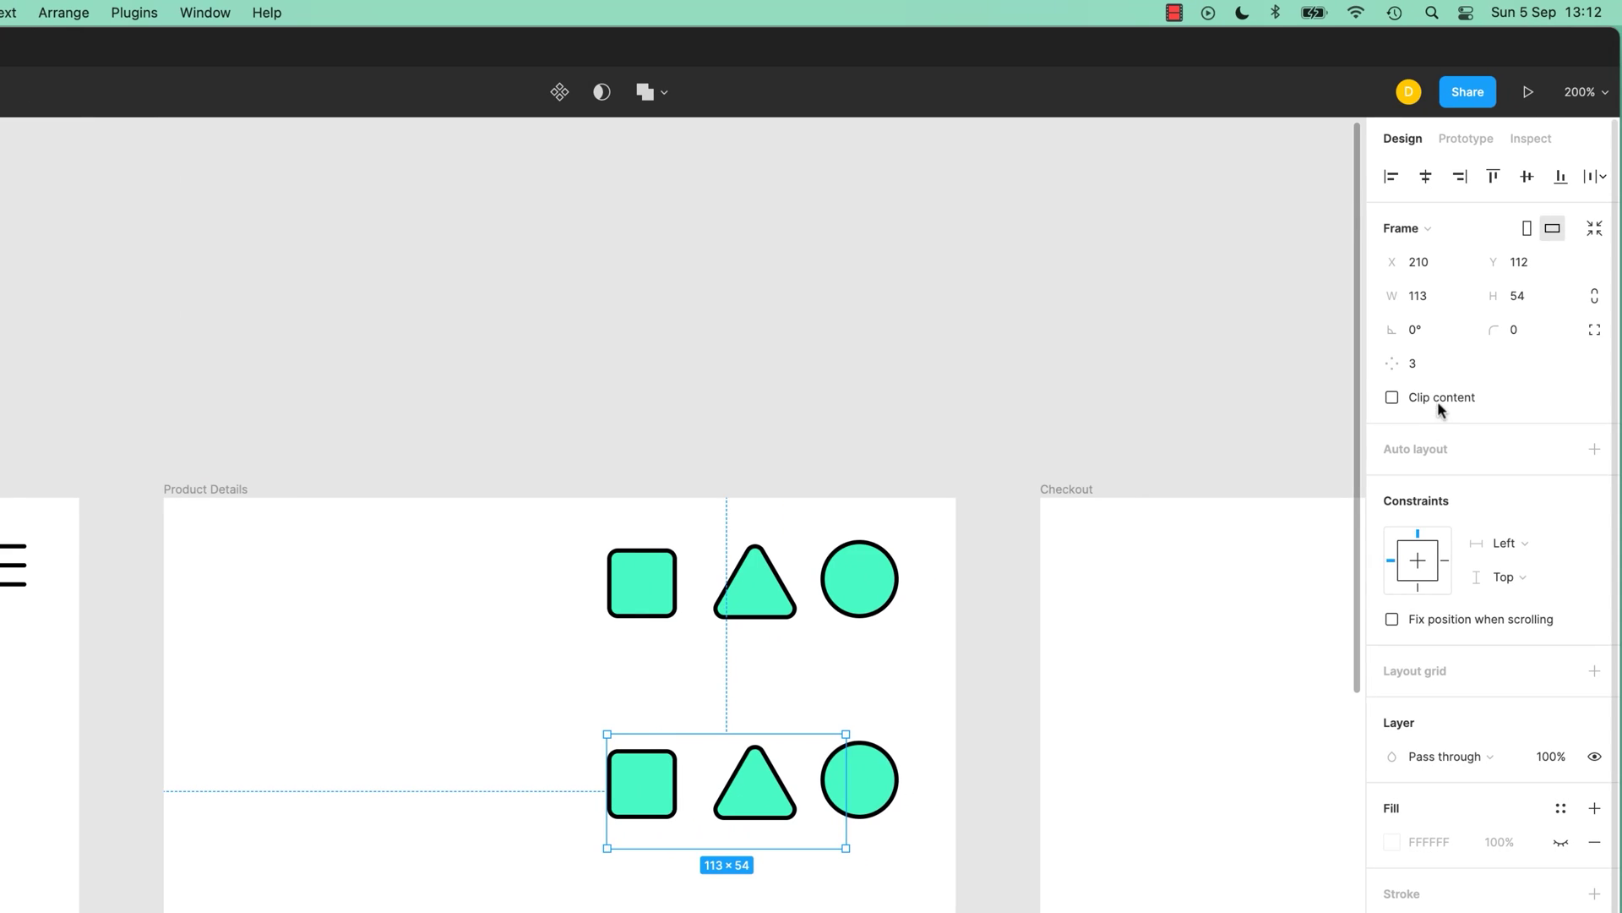
pyautogui.click(1392, 397)
pyautogui.moveTo(607, 847); pyautogui.dragTo(599, 782)
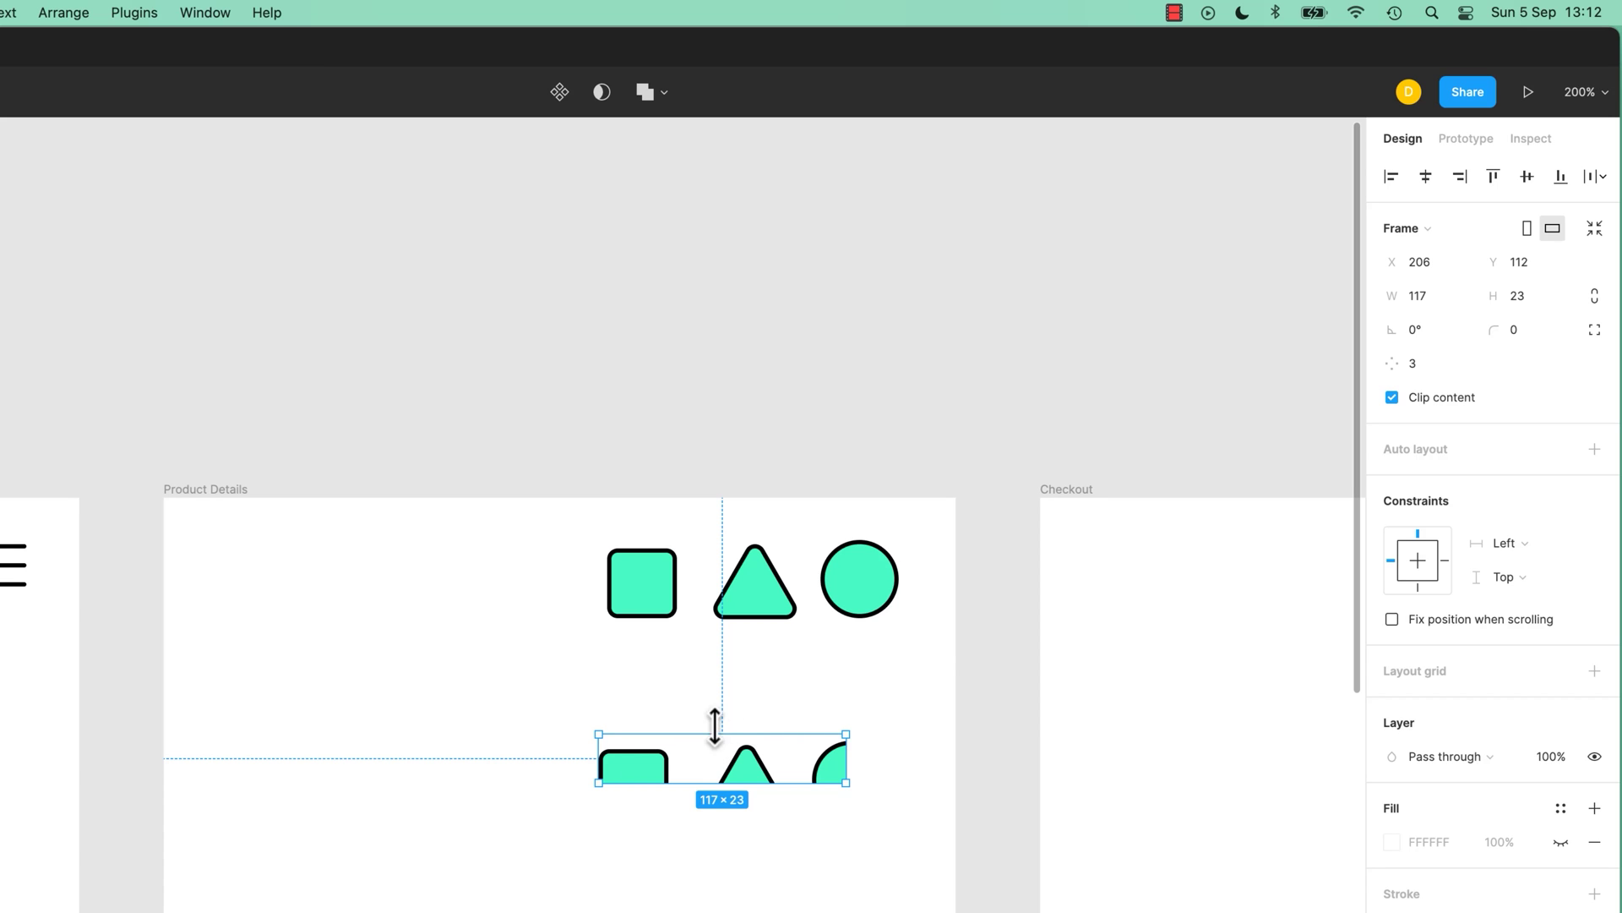
pyautogui.hotkey('ctrl', 'z')
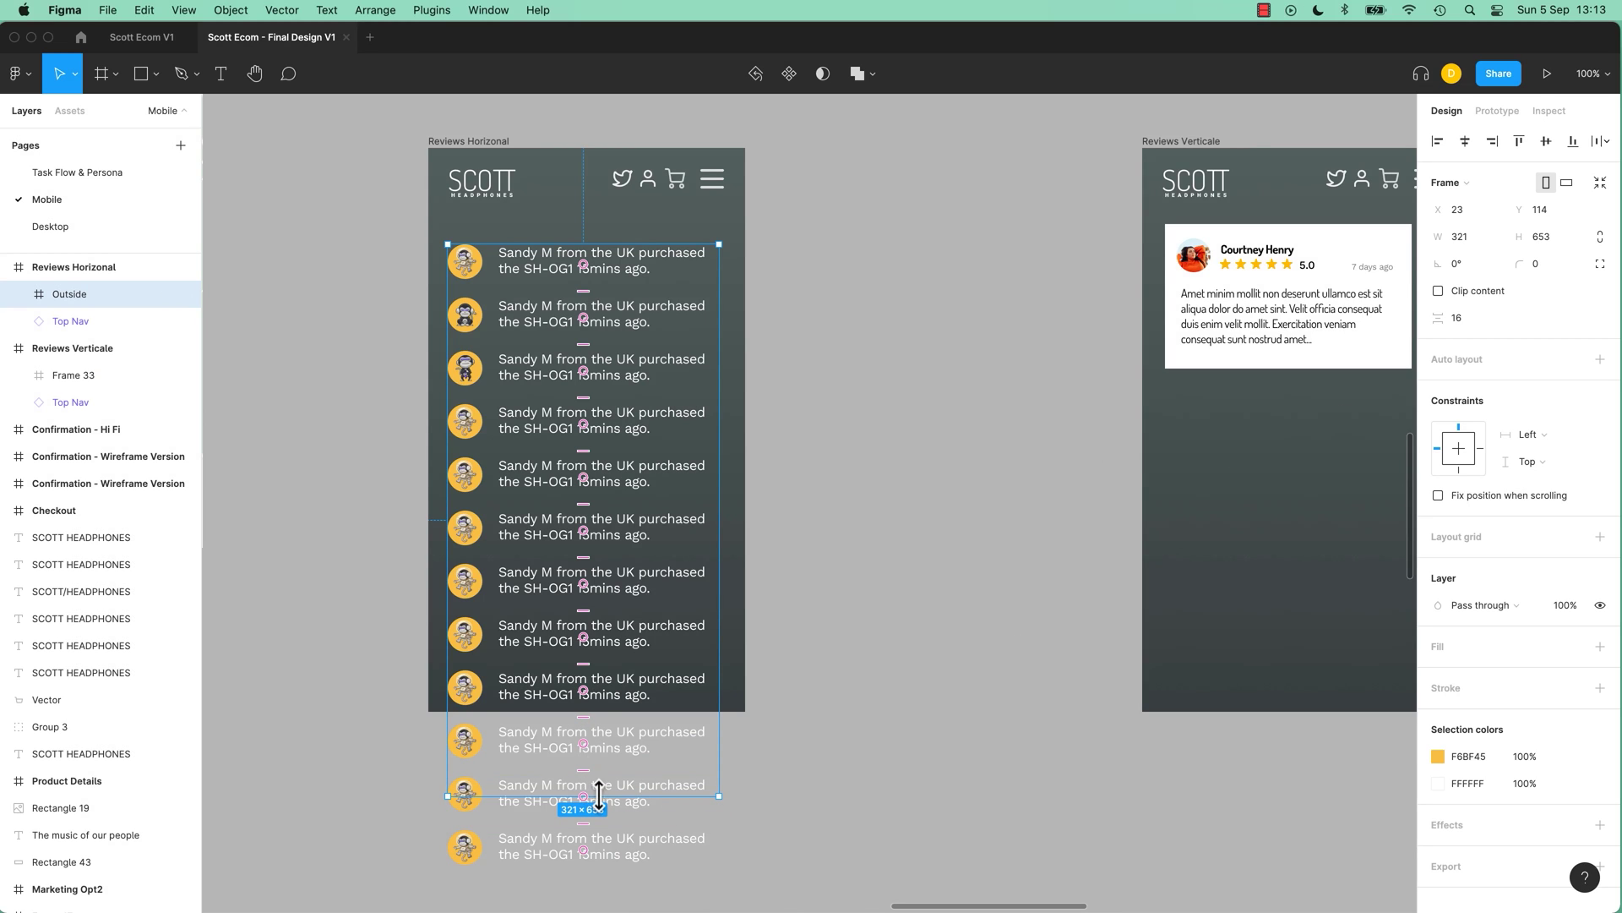
# Shorten the Outside frame to 551 px tall and clip its content to hide the overflowing review rows
pyautogui.moveTo(596, 796); pyautogui.dragTo(611, 713)
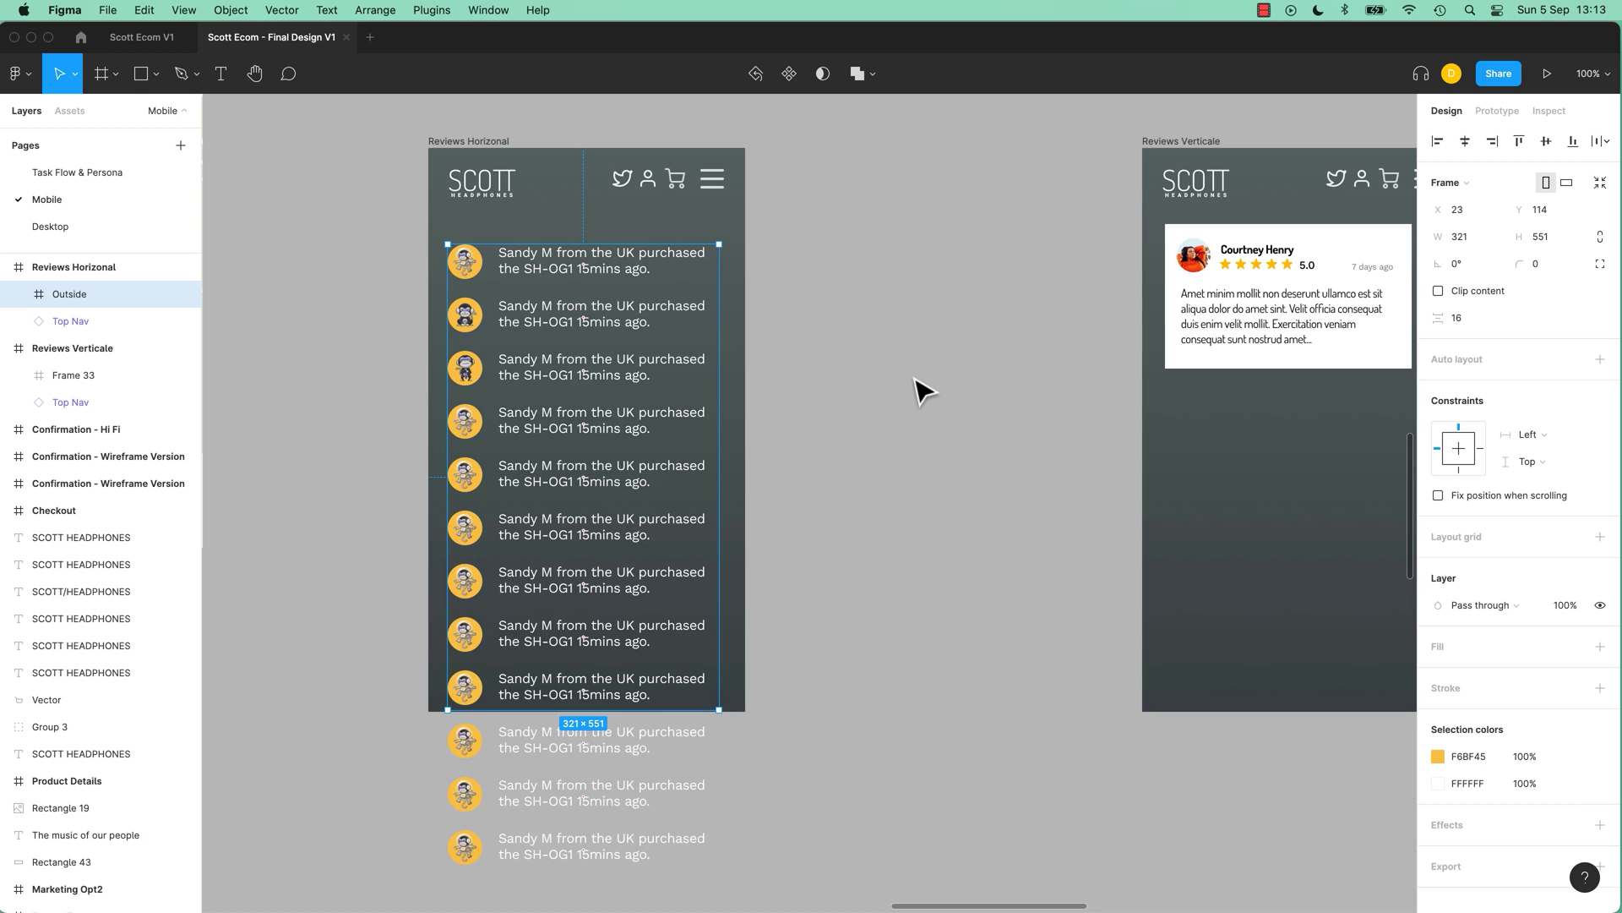
pyautogui.click(1478, 292)
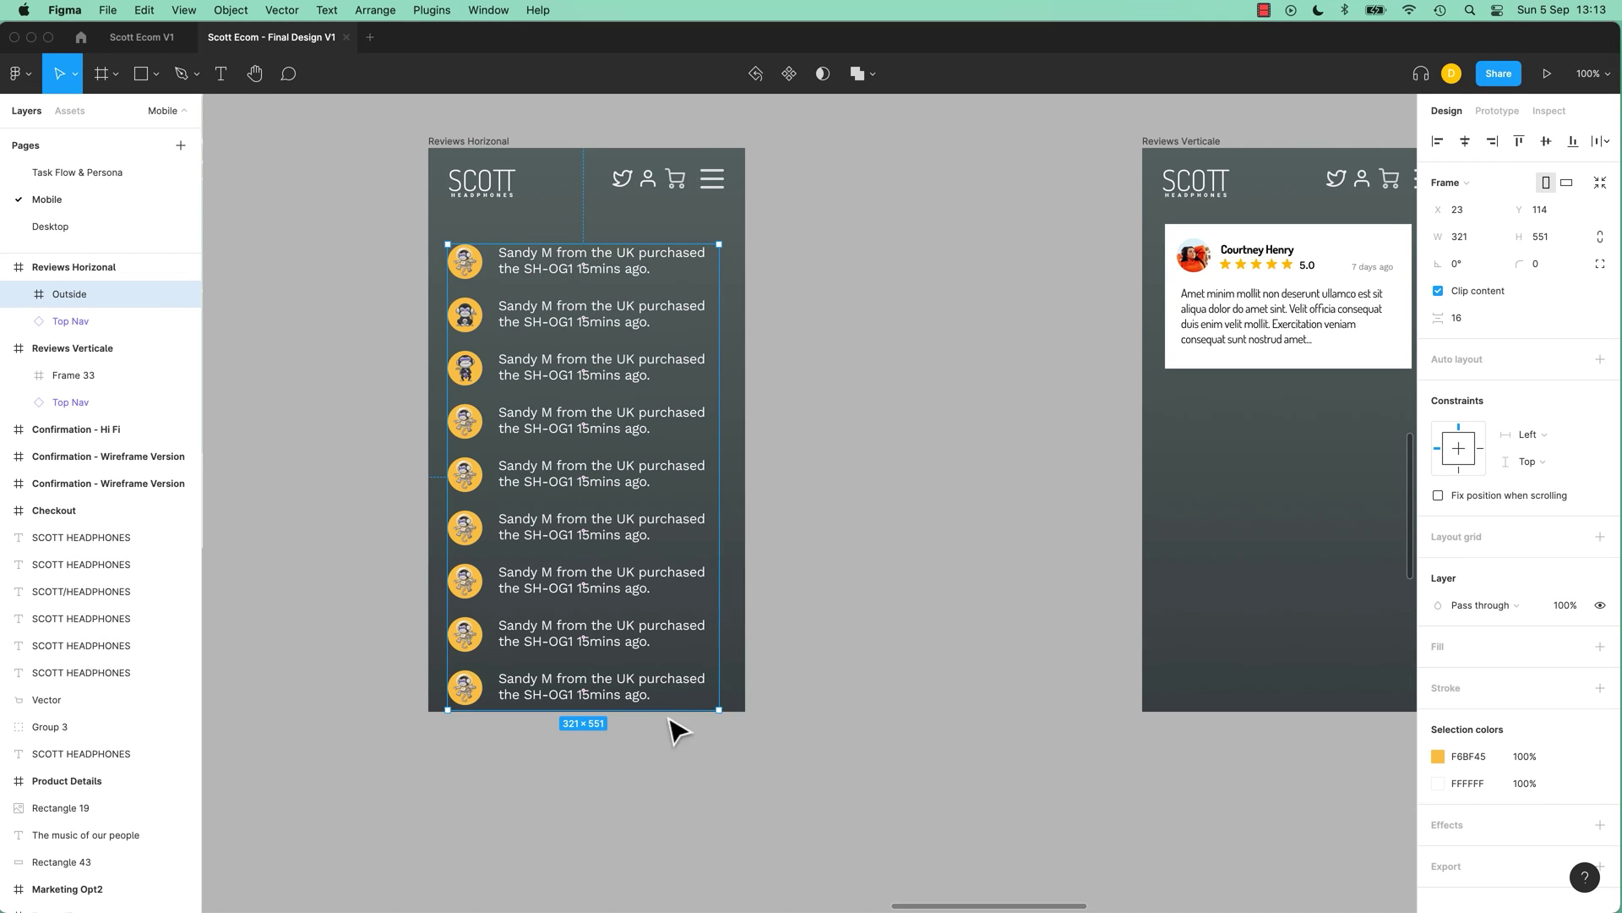
pyautogui.moveTo(920, 569); pyautogui.dragTo(409, 764)
# Narrow Frame 33 to about 348 wide with Clip content on, leaving only the first review card
pyautogui.click(969, 542)
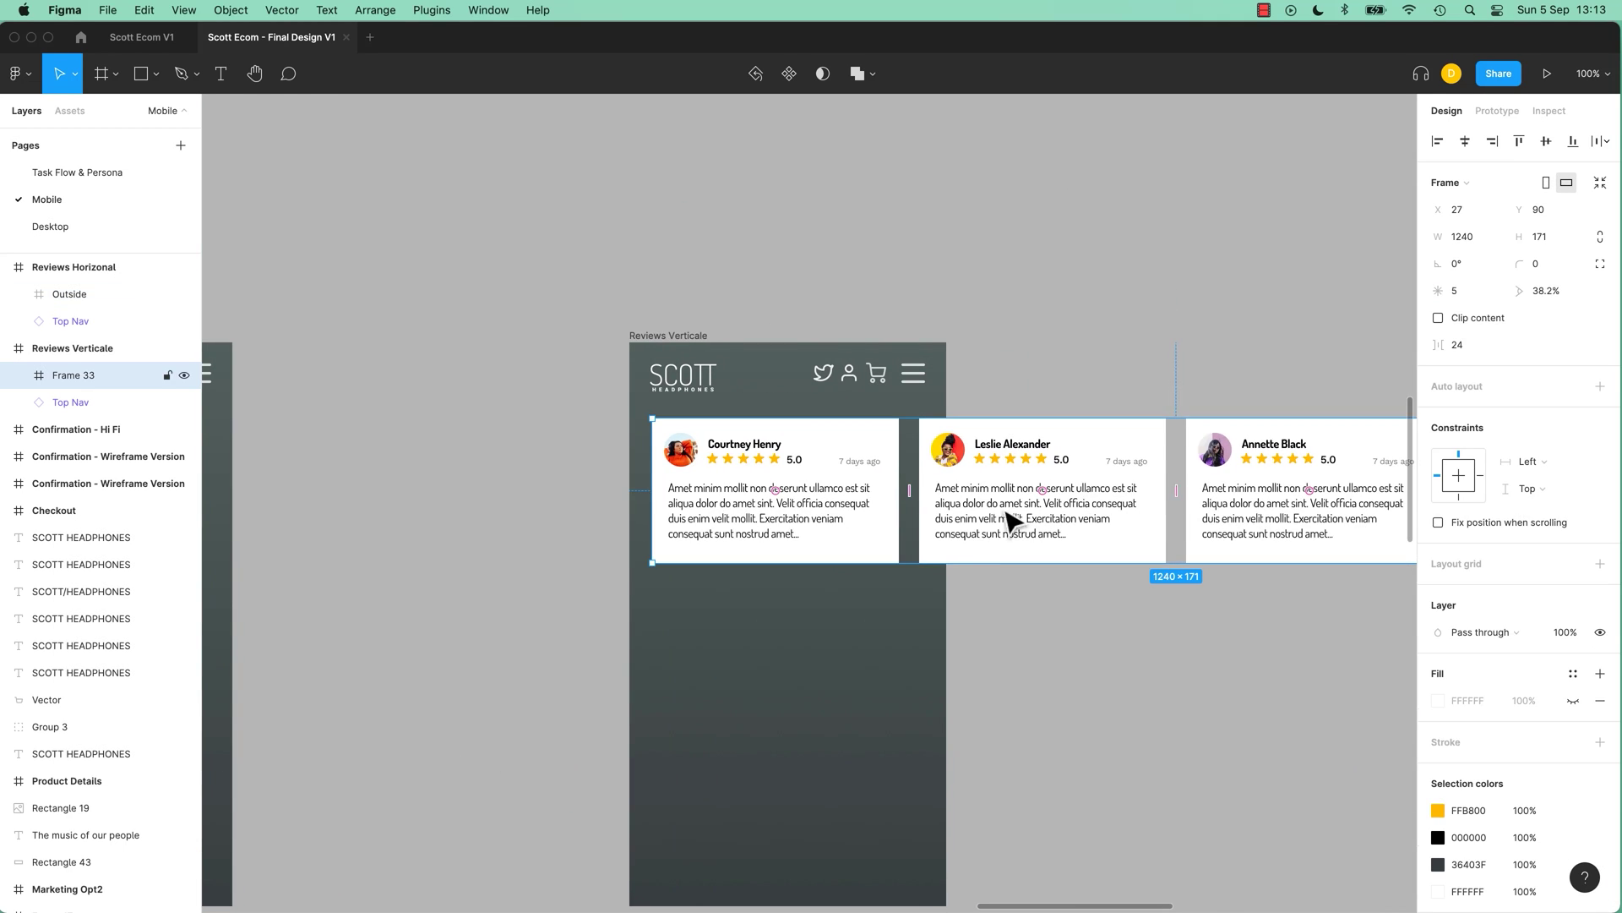
pyautogui.moveTo(1258, 470); pyautogui.dragTo(911, 475)
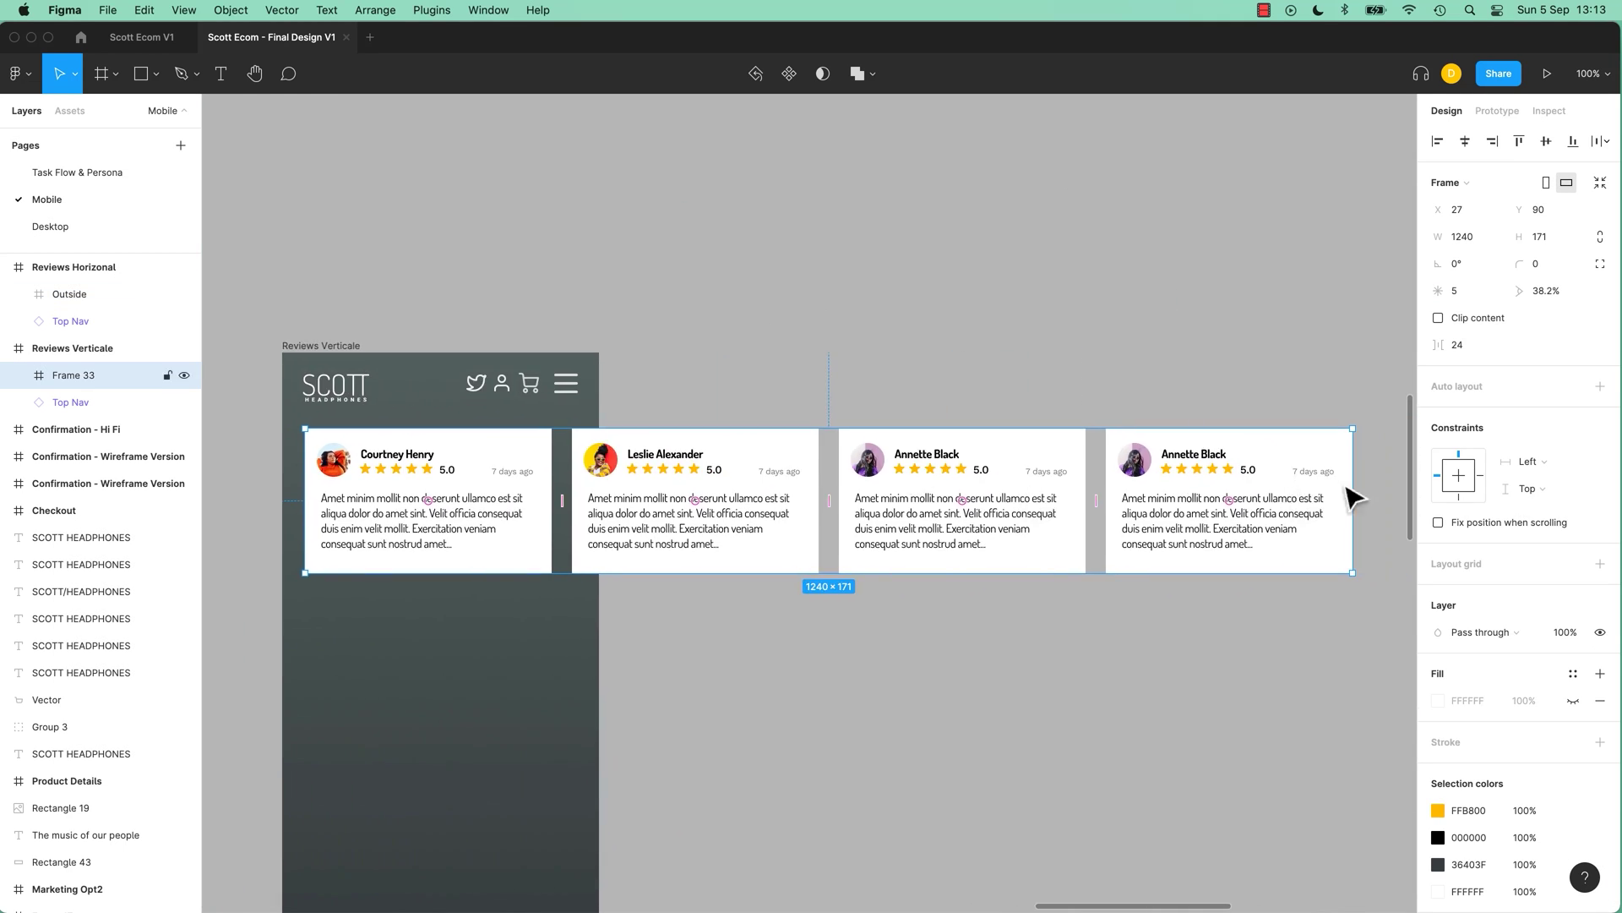
pyautogui.moveTo(1352, 499); pyautogui.dragTo(599, 500)
pyautogui.click(1438, 318)
pyautogui.click(764, 617)
pyautogui.hscroll(-5, 913, 544)
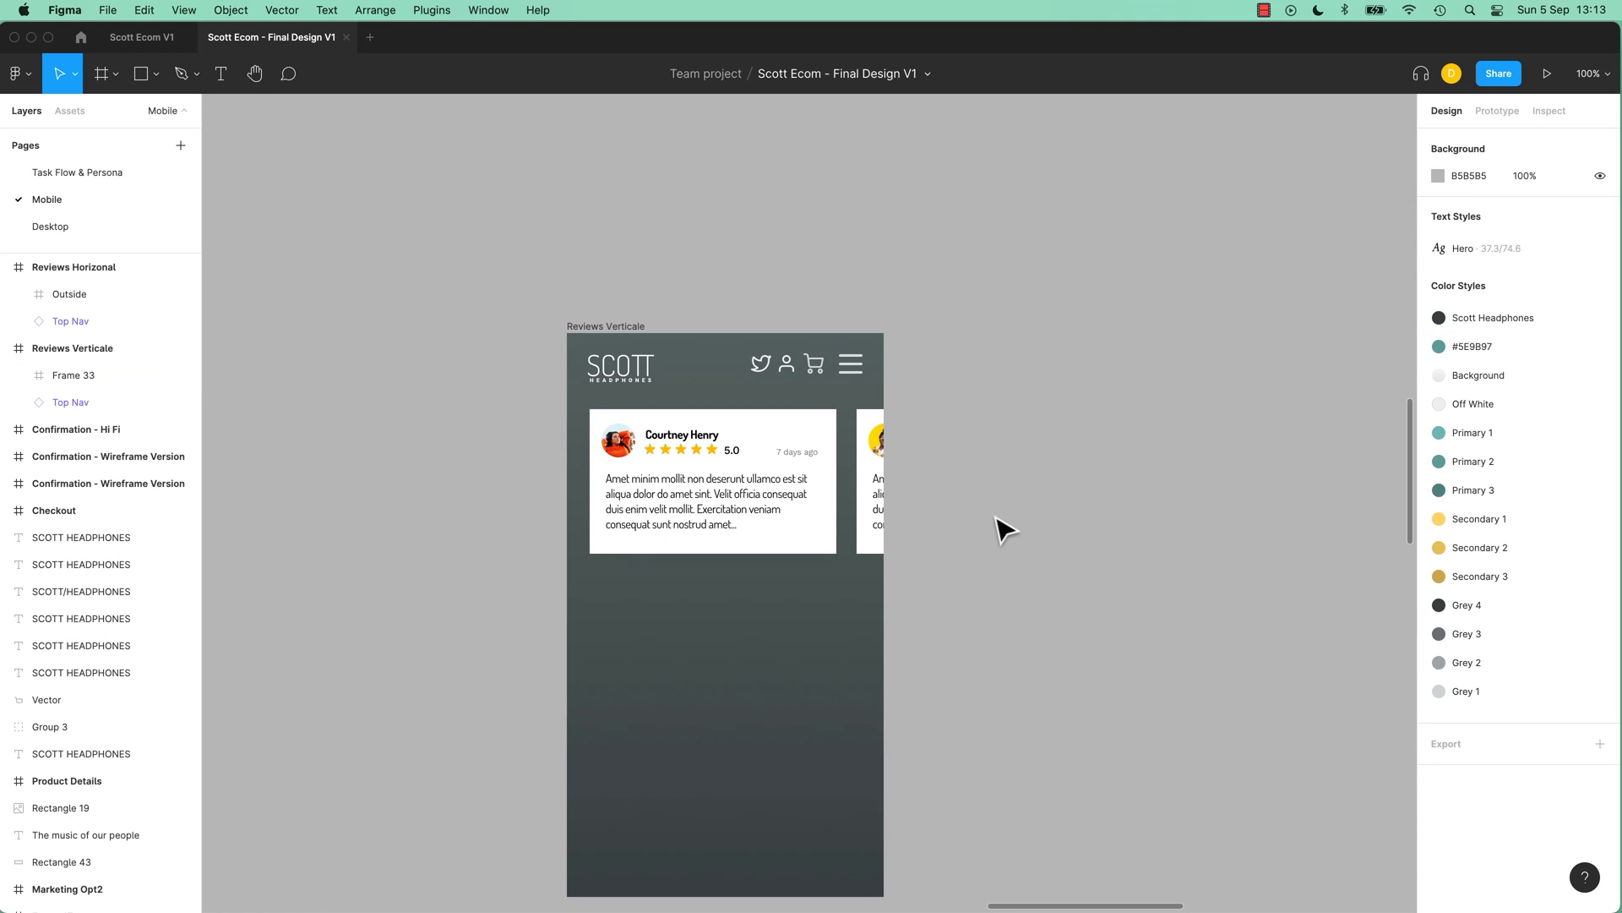
# Close Final Design V1, turn off Clip content on Frame 1 and widen it to 142×54
pyautogui.click(346, 38)
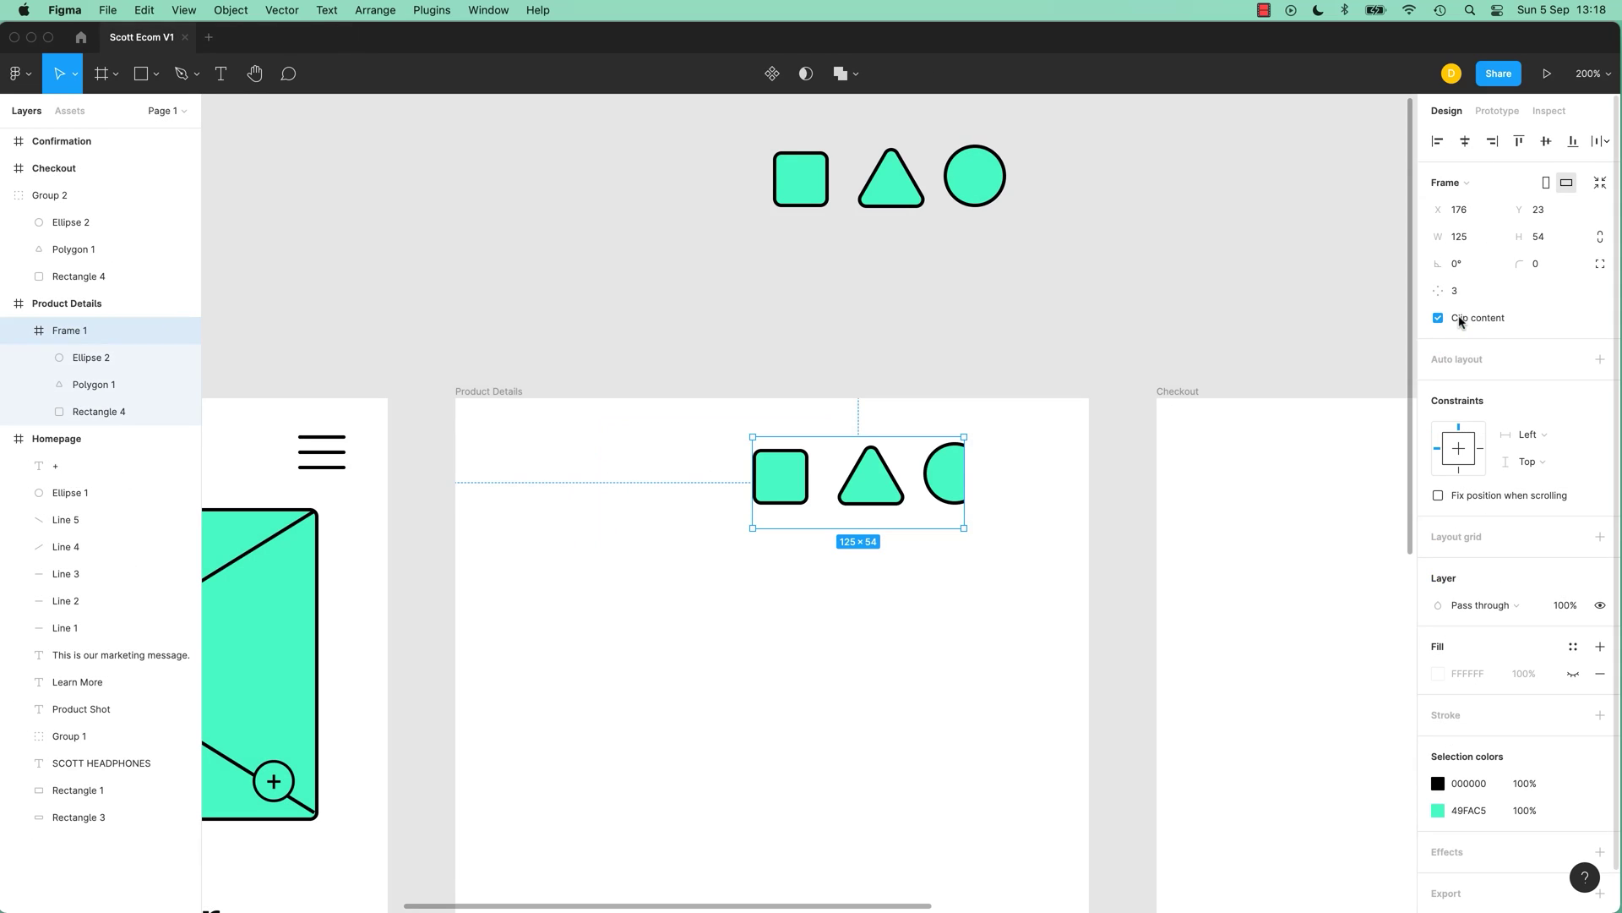
pyautogui.click(1460, 321)
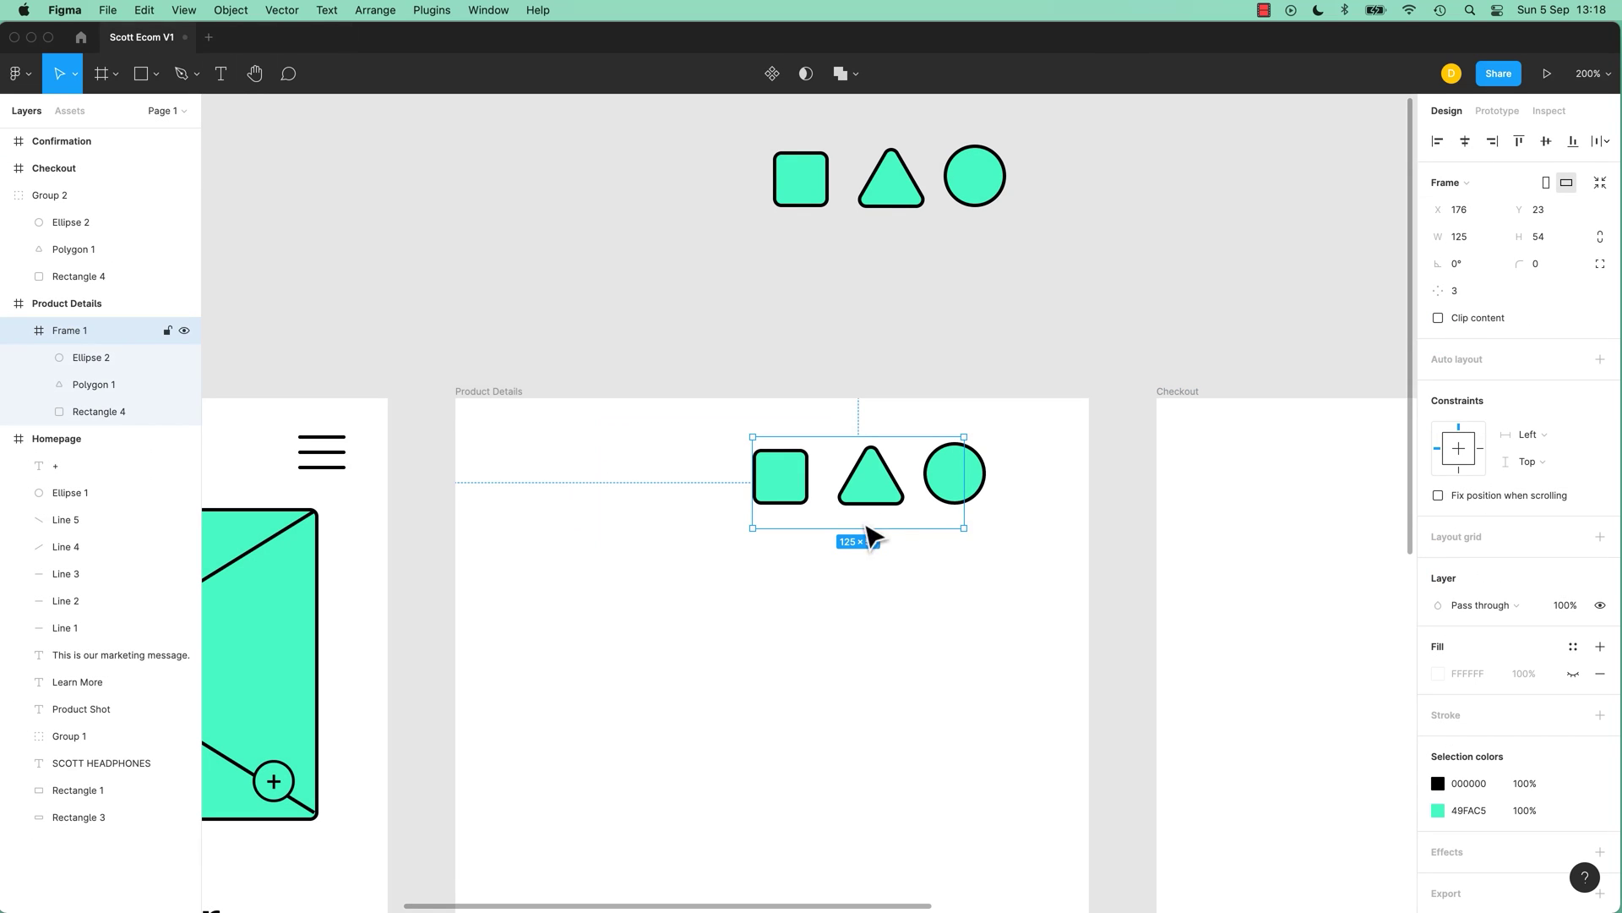
pyautogui.moveTo(964, 508); pyautogui.dragTo(993, 509)
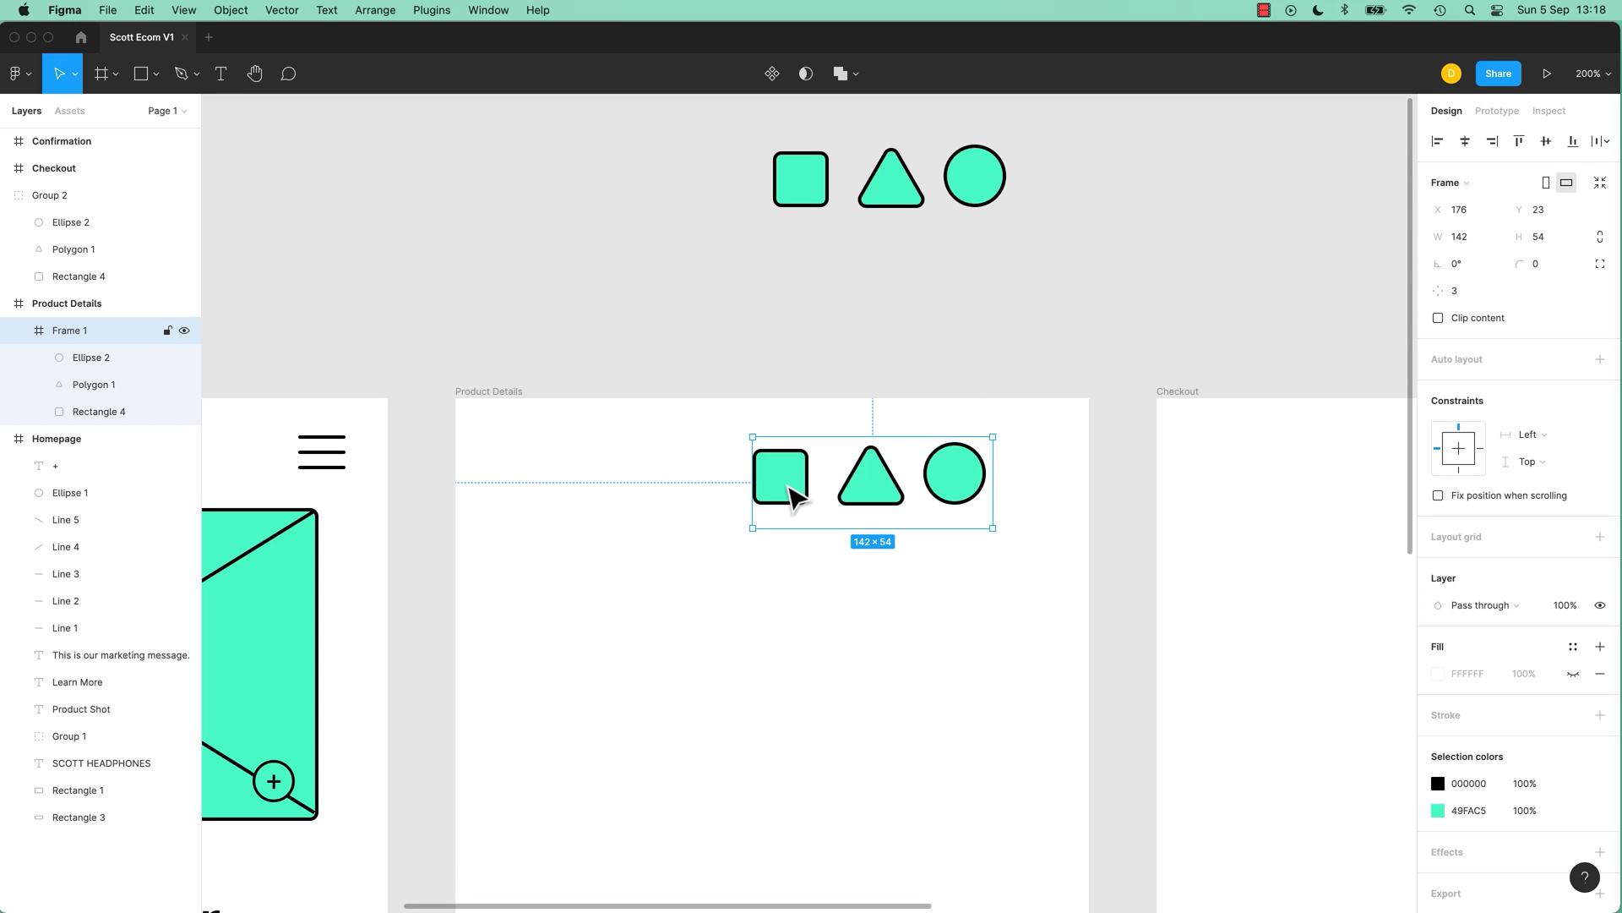
pyautogui.rightClick(798, 486)
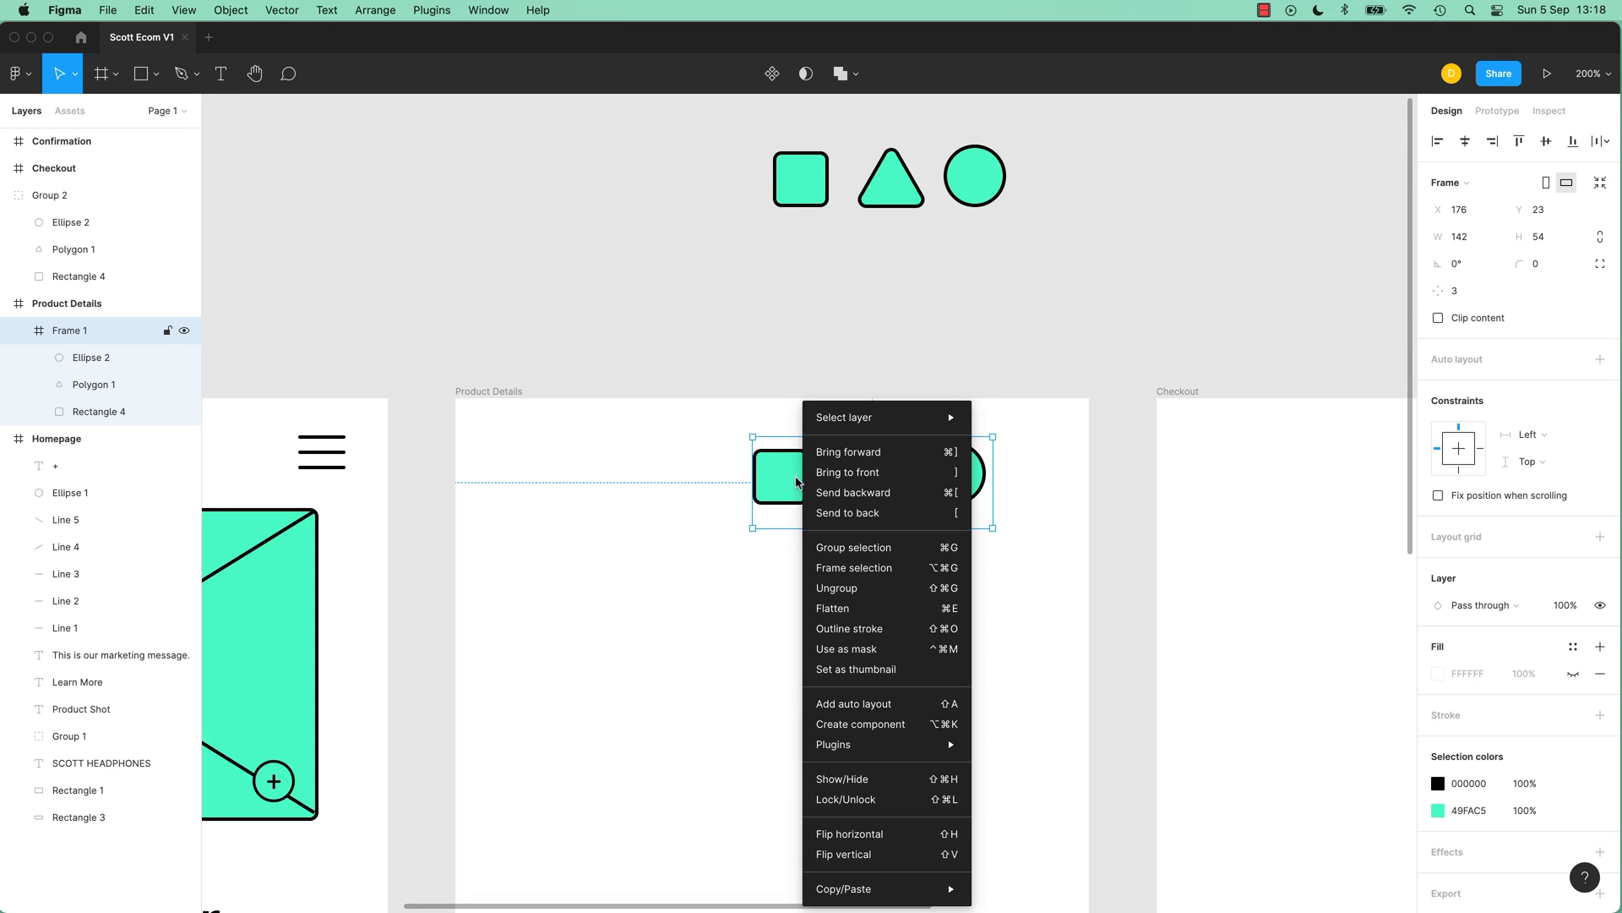
# Ungroup Frame 1's three shapes and move them right and up in Product Details
pyautogui.click(848, 589)
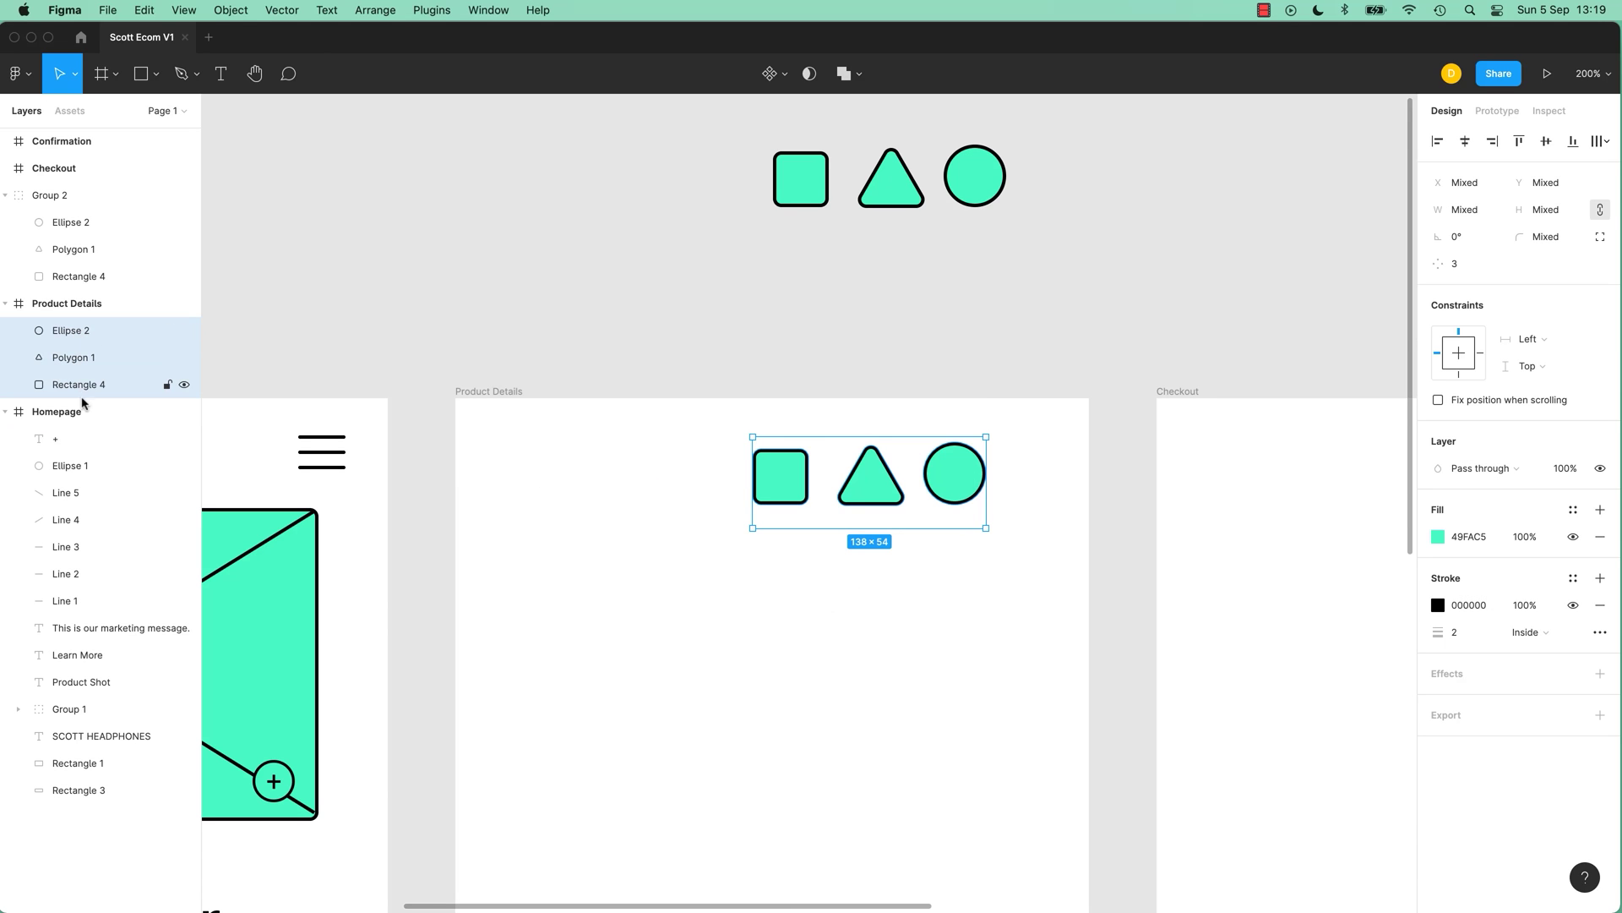
pyautogui.click(702, 439)
pyautogui.moveTo(676, 446); pyautogui.dragTo(1045, 482)
pyautogui.click(717, 515)
# Alt-drag a copy of the SCOTT HEADPHONES title from Homepage to Product Details' top left
pyautogui.hscroll(-6, 549, 498)
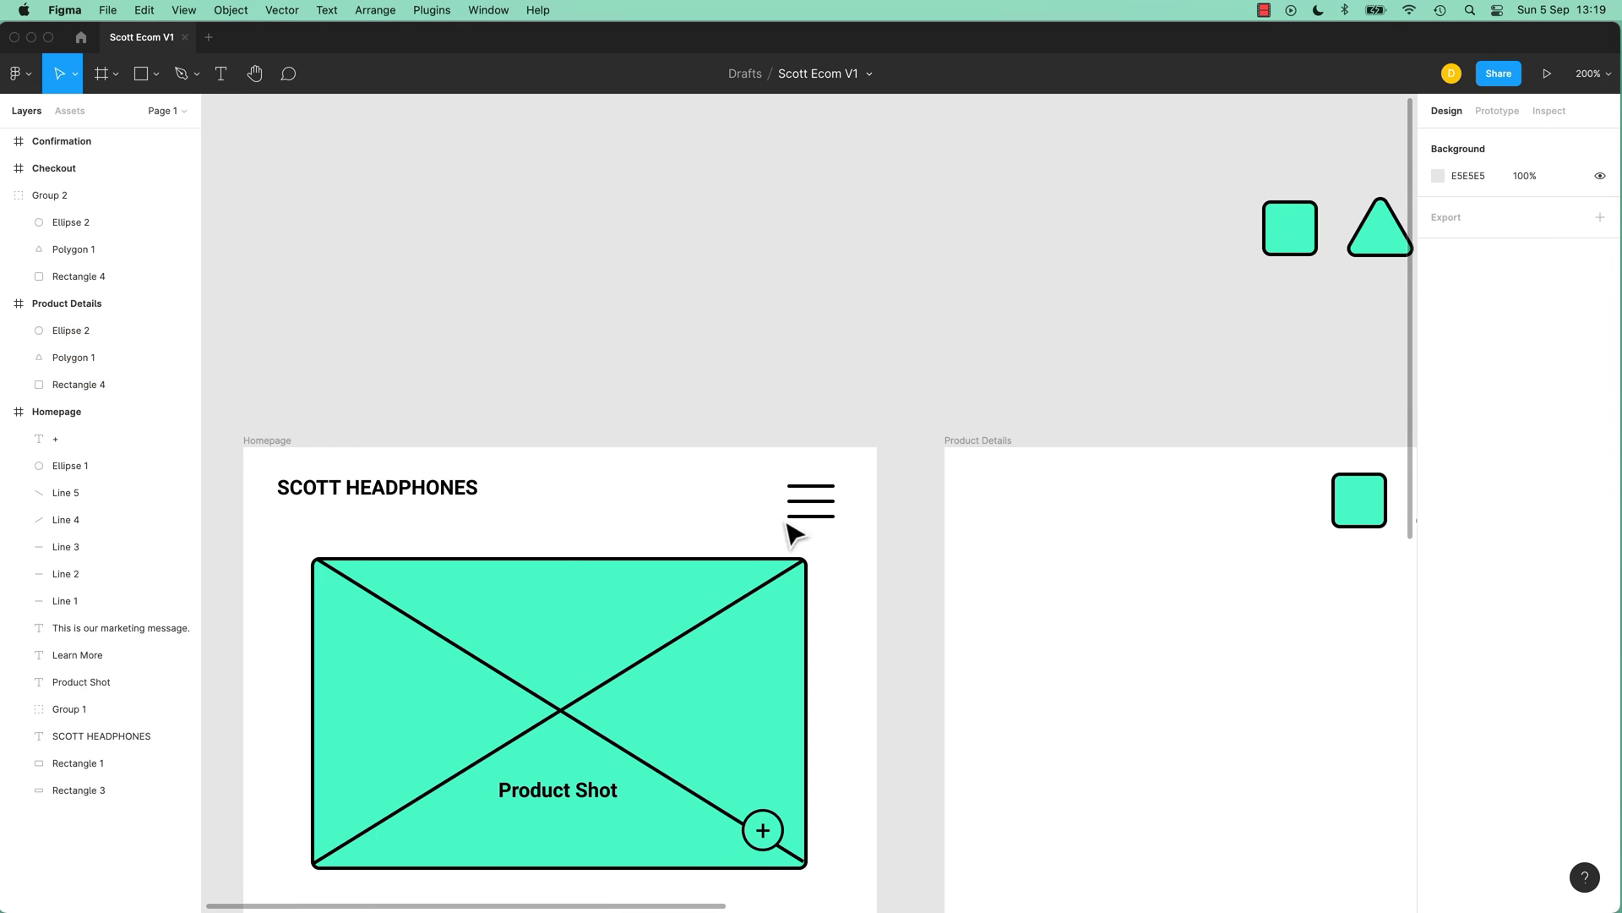
pyautogui.click(405, 499)
pyautogui.moveTo(407, 502); pyautogui.dragTo(1060, 507)
pyautogui.moveTo(1169, 561); pyautogui.dragTo(626, 550)
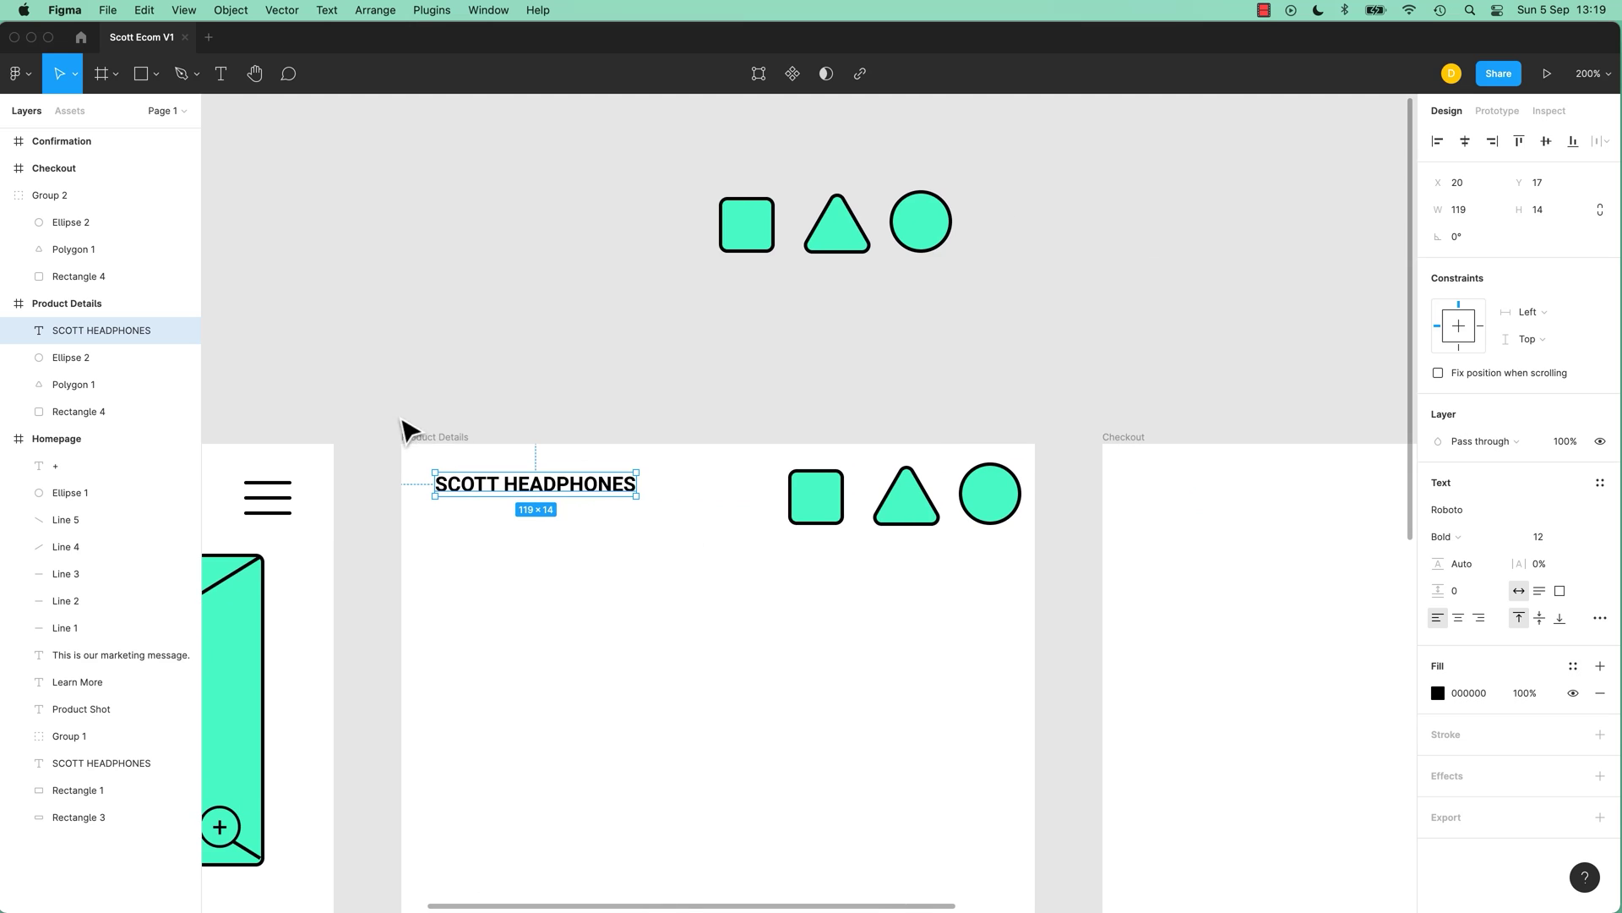
# Wrap the title and three shapes in a new 347×54 Frame 1
pyautogui.moveTo(418, 459); pyautogui.dragTo(1003, 507)
pyautogui.rightClick(999, 507)
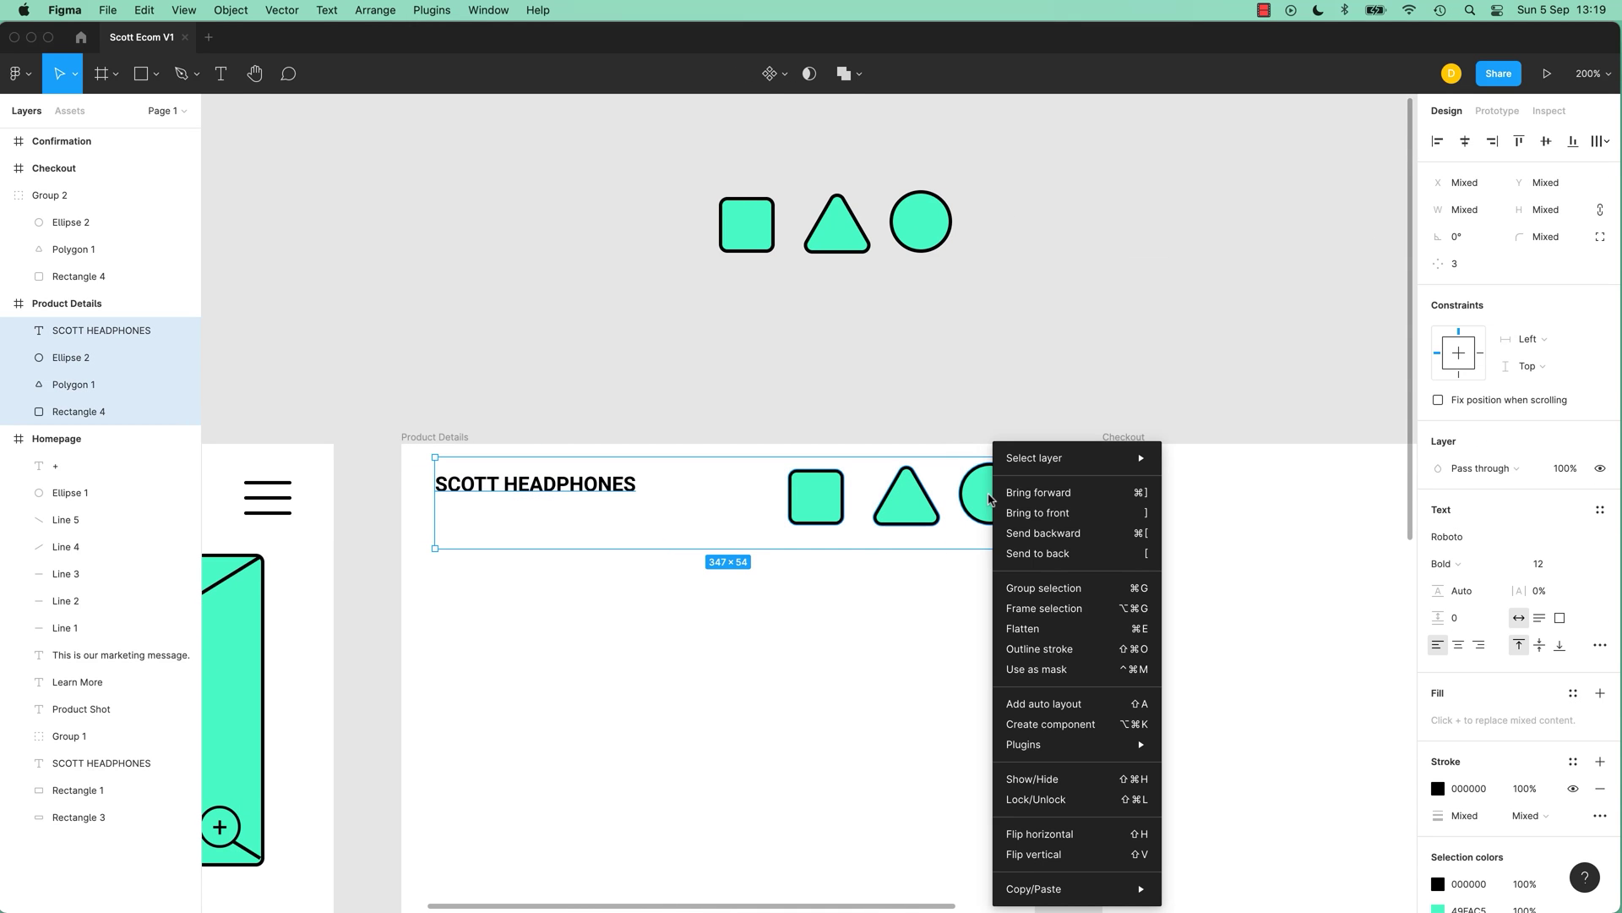
pyautogui.click(1046, 618)
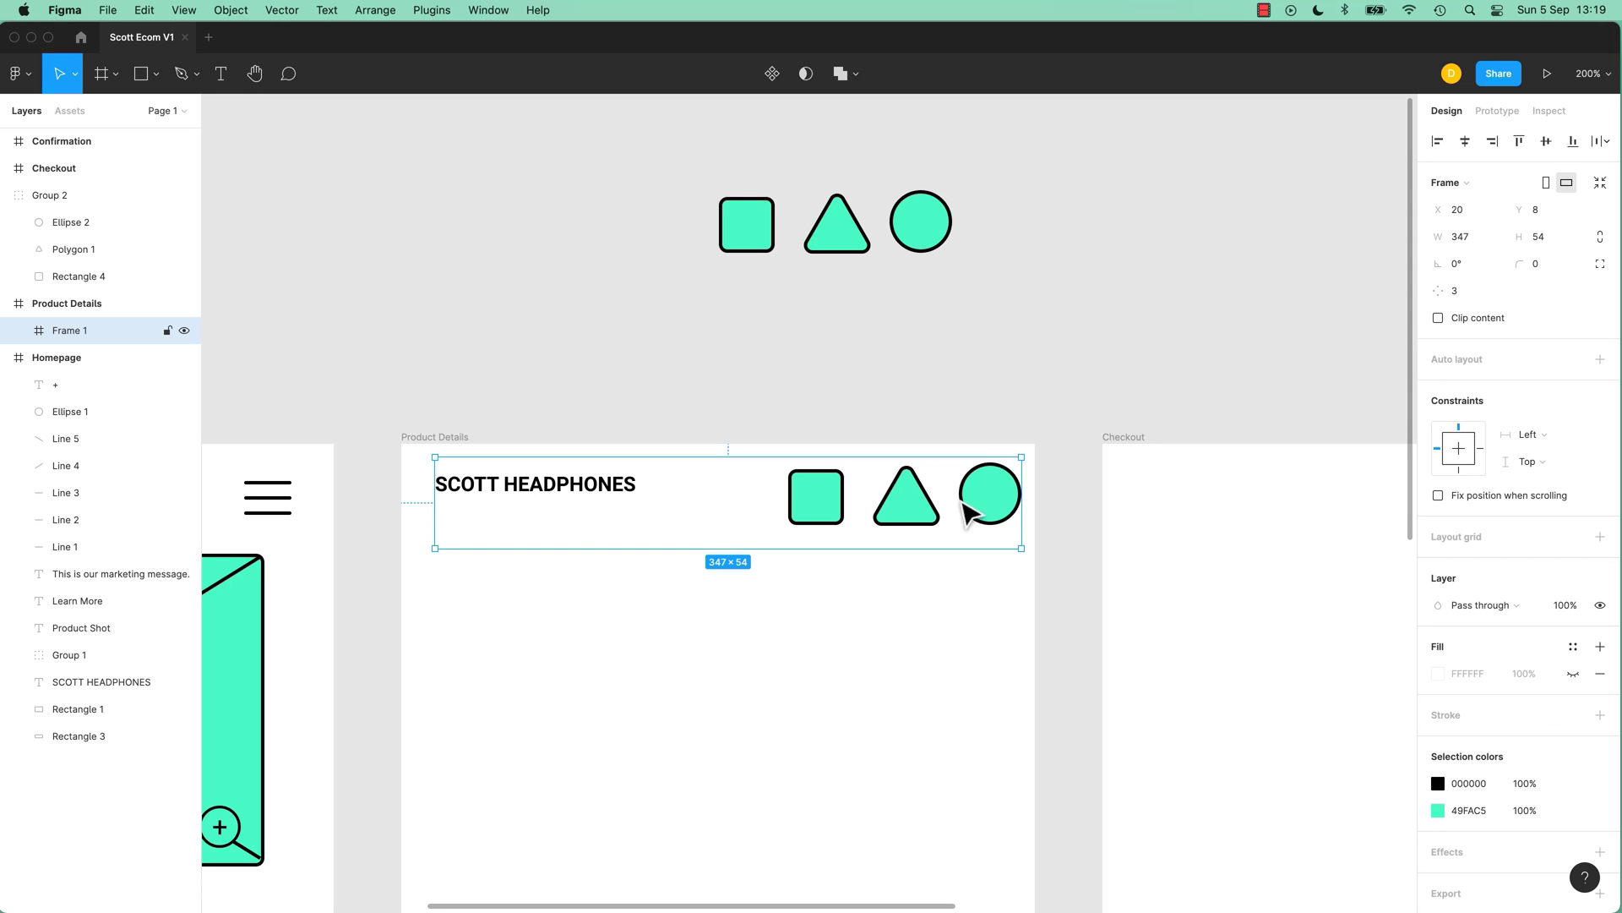
# Set the square's horizontal constraint in the header frame to Right
pyautogui.doubleClick(575, 496)
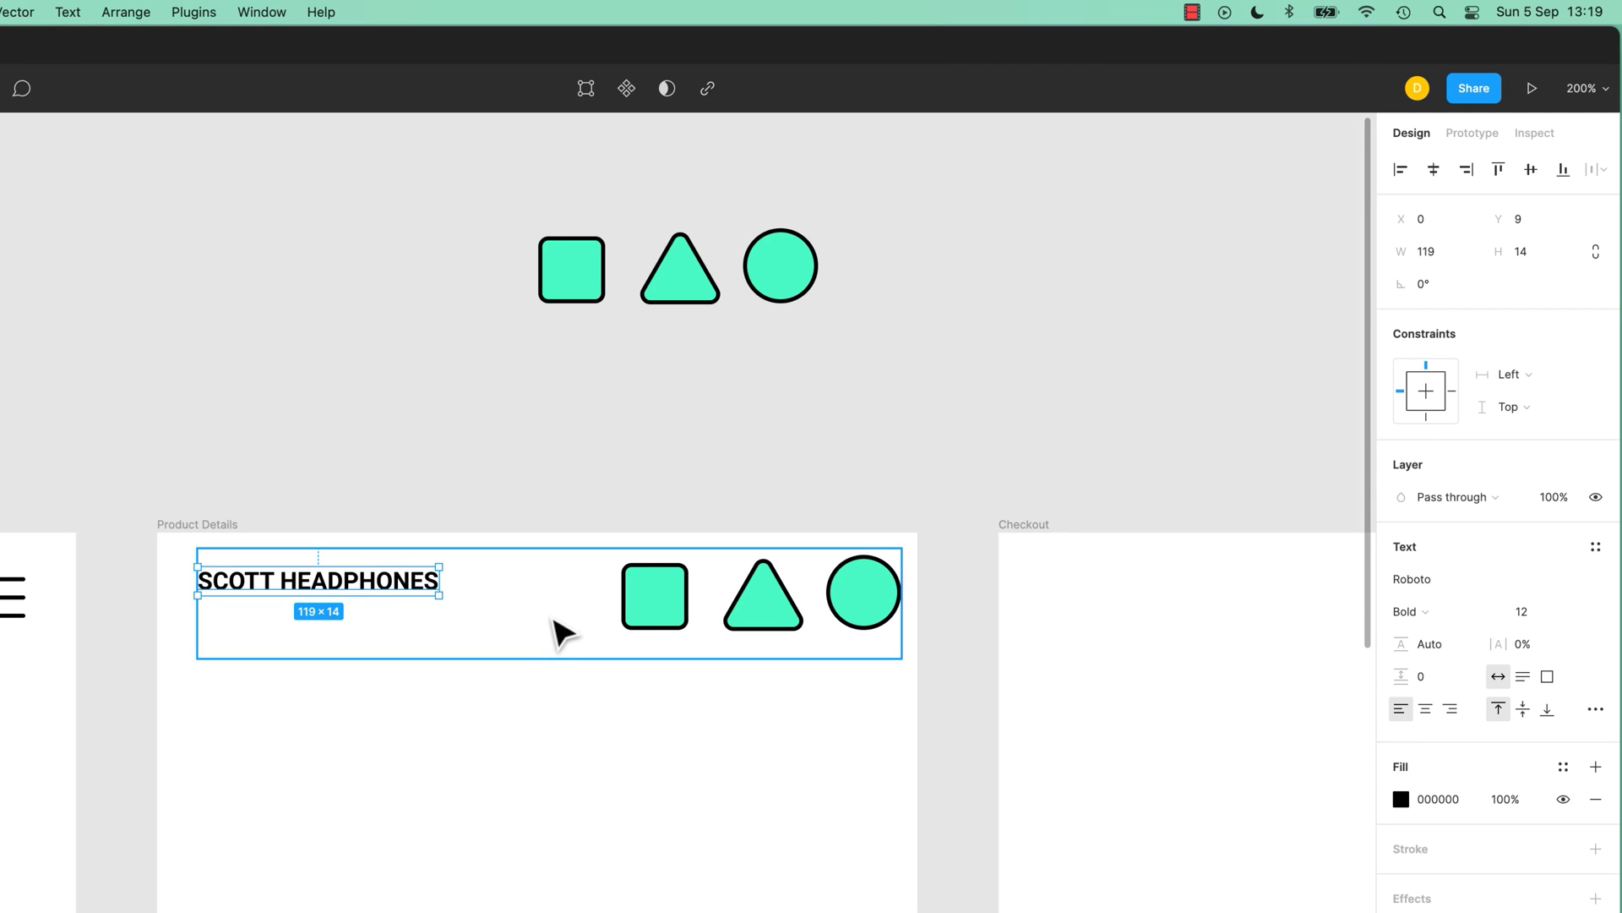
pyautogui.click(561, 632)
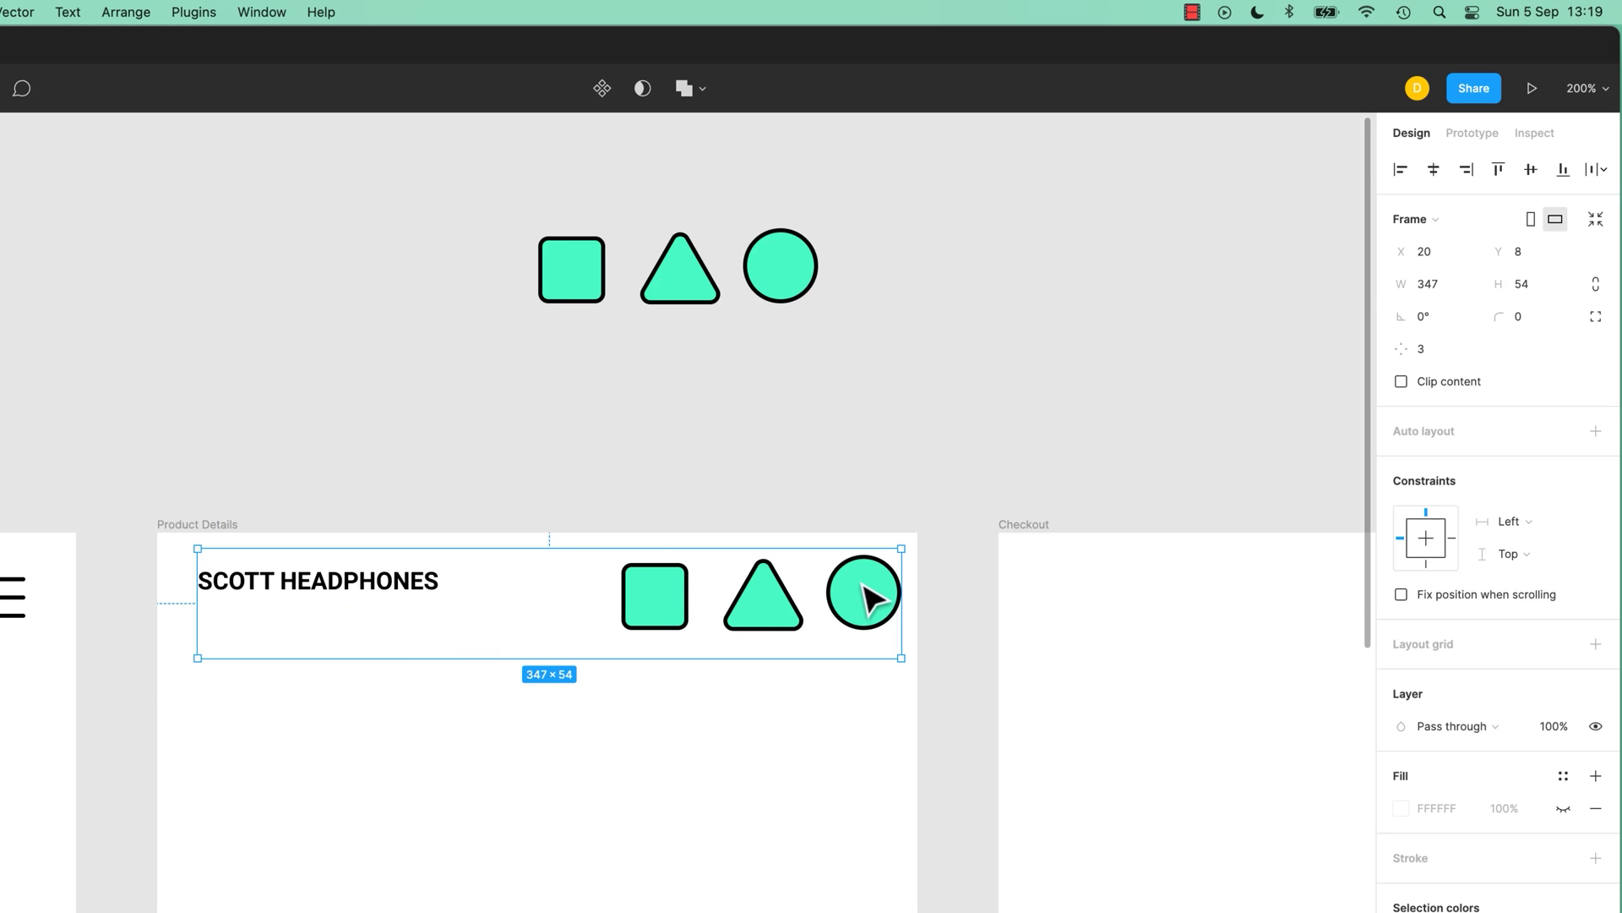
pyautogui.click(676, 617)
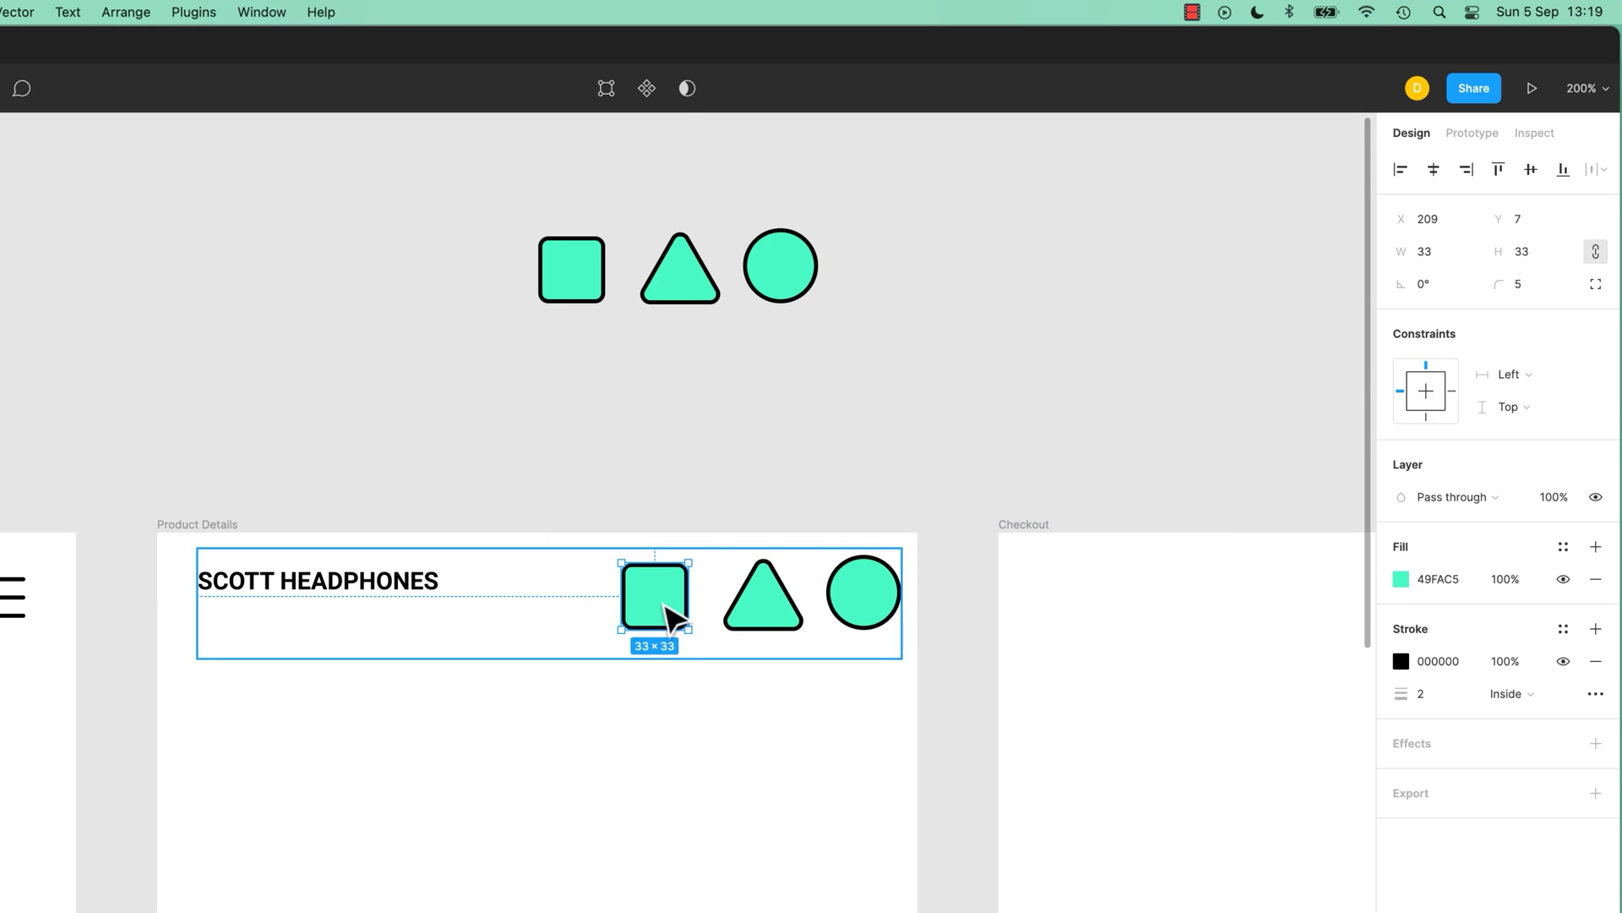
pyautogui.click(1517, 382)
pyautogui.click(1522, 399)
# Set the triangle's and circle's horizontal constraints to Right as well
pyautogui.click(773, 621)
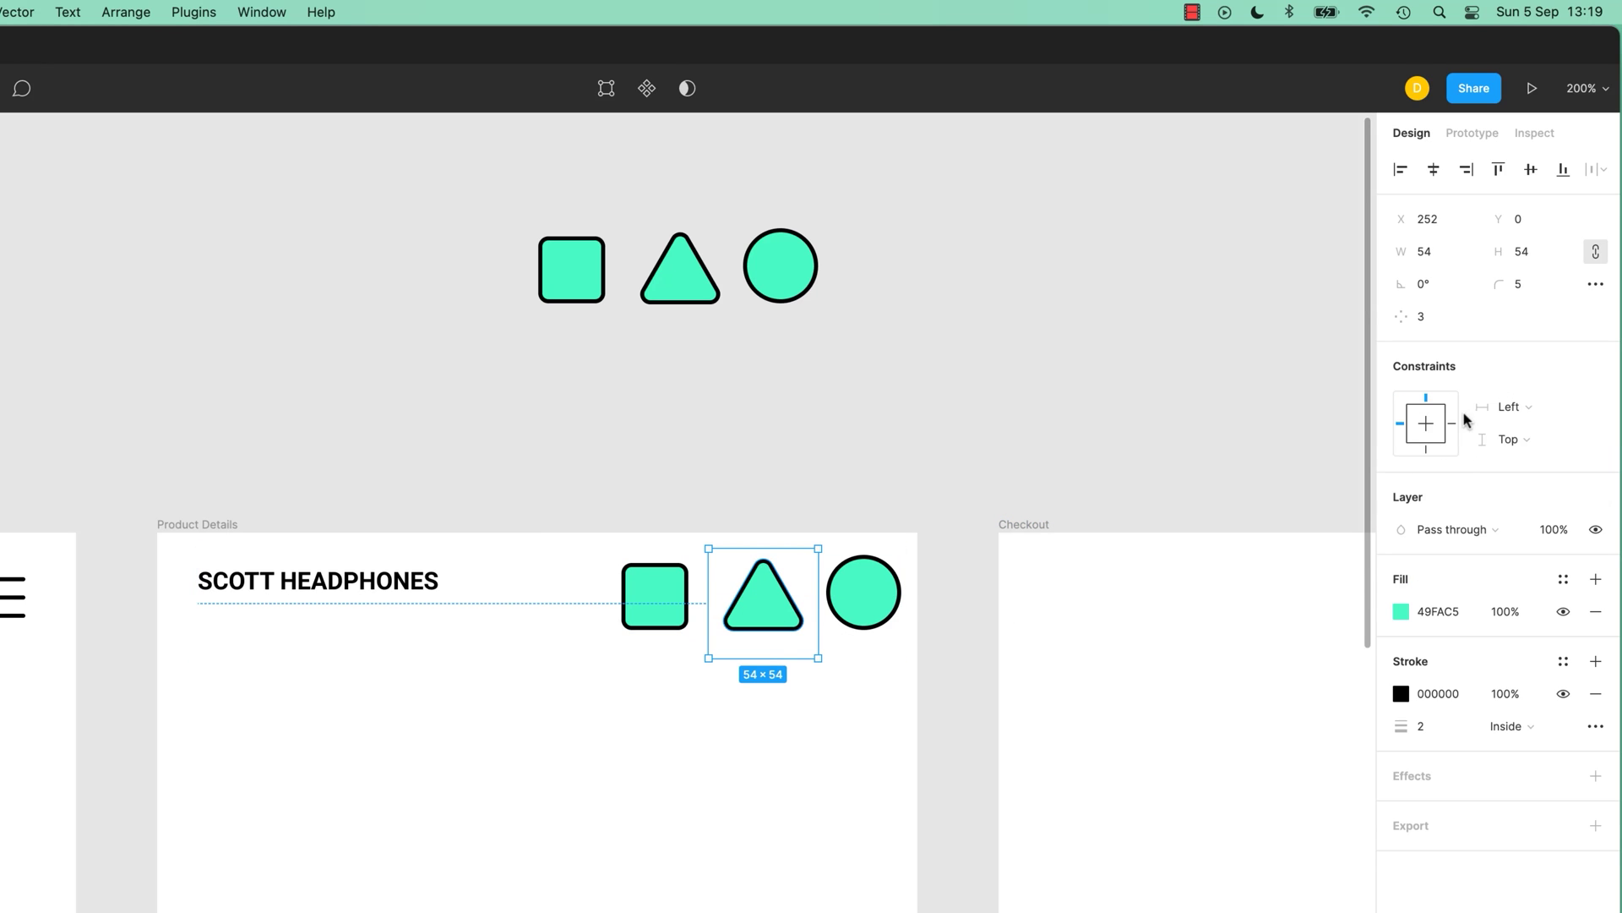
pyautogui.click(1508, 407)
pyautogui.click(1519, 432)
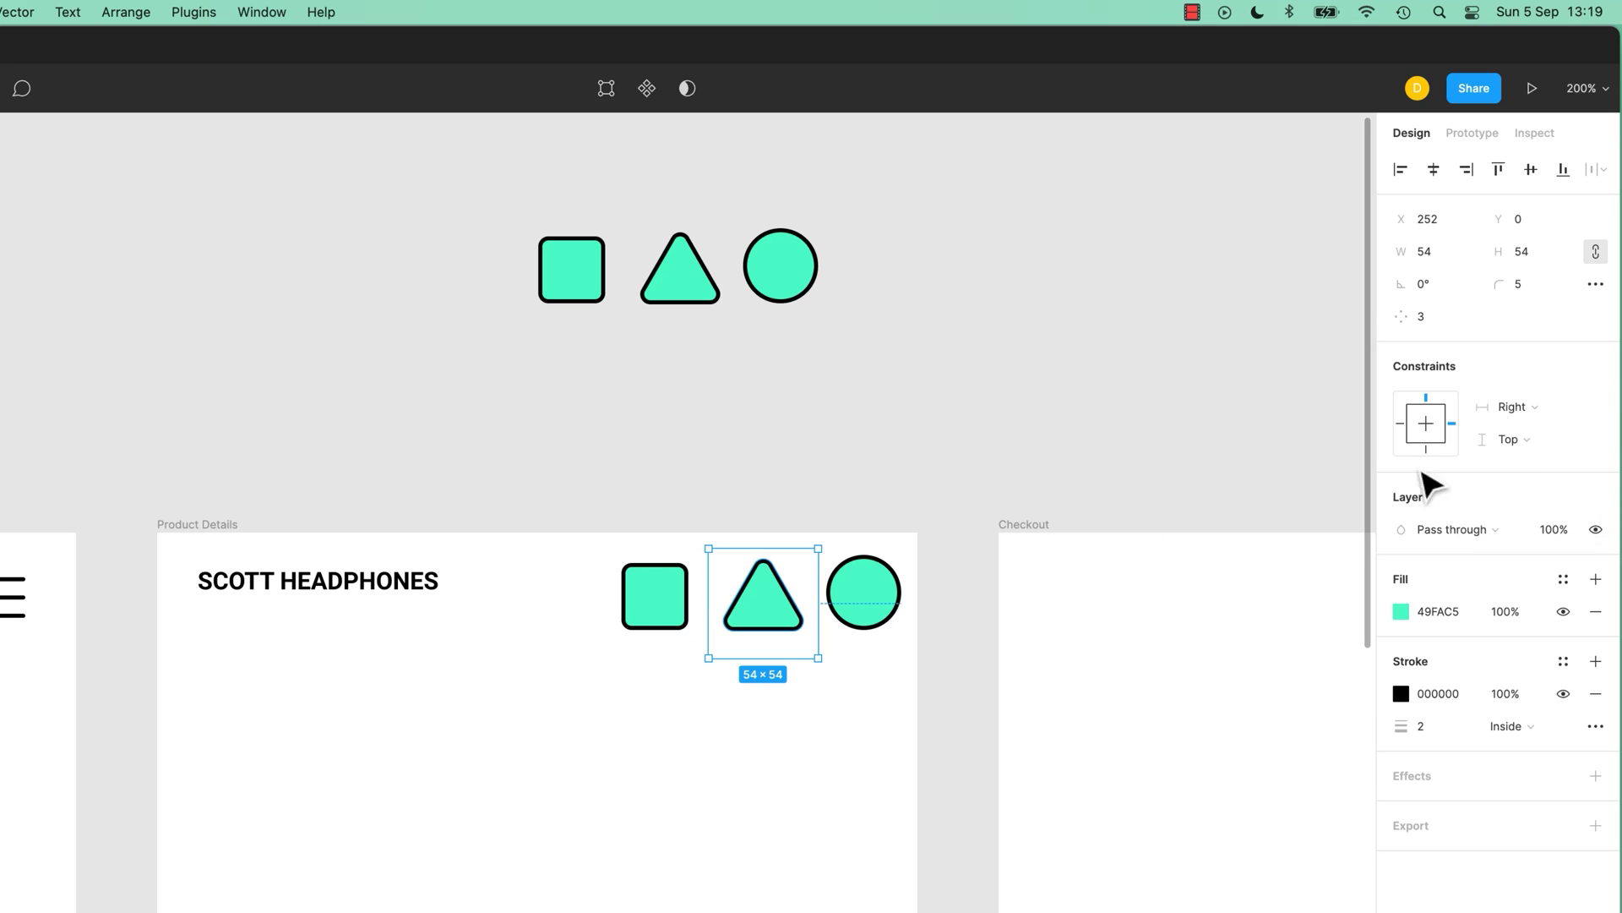
pyautogui.click(893, 621)
pyautogui.click(1500, 382)
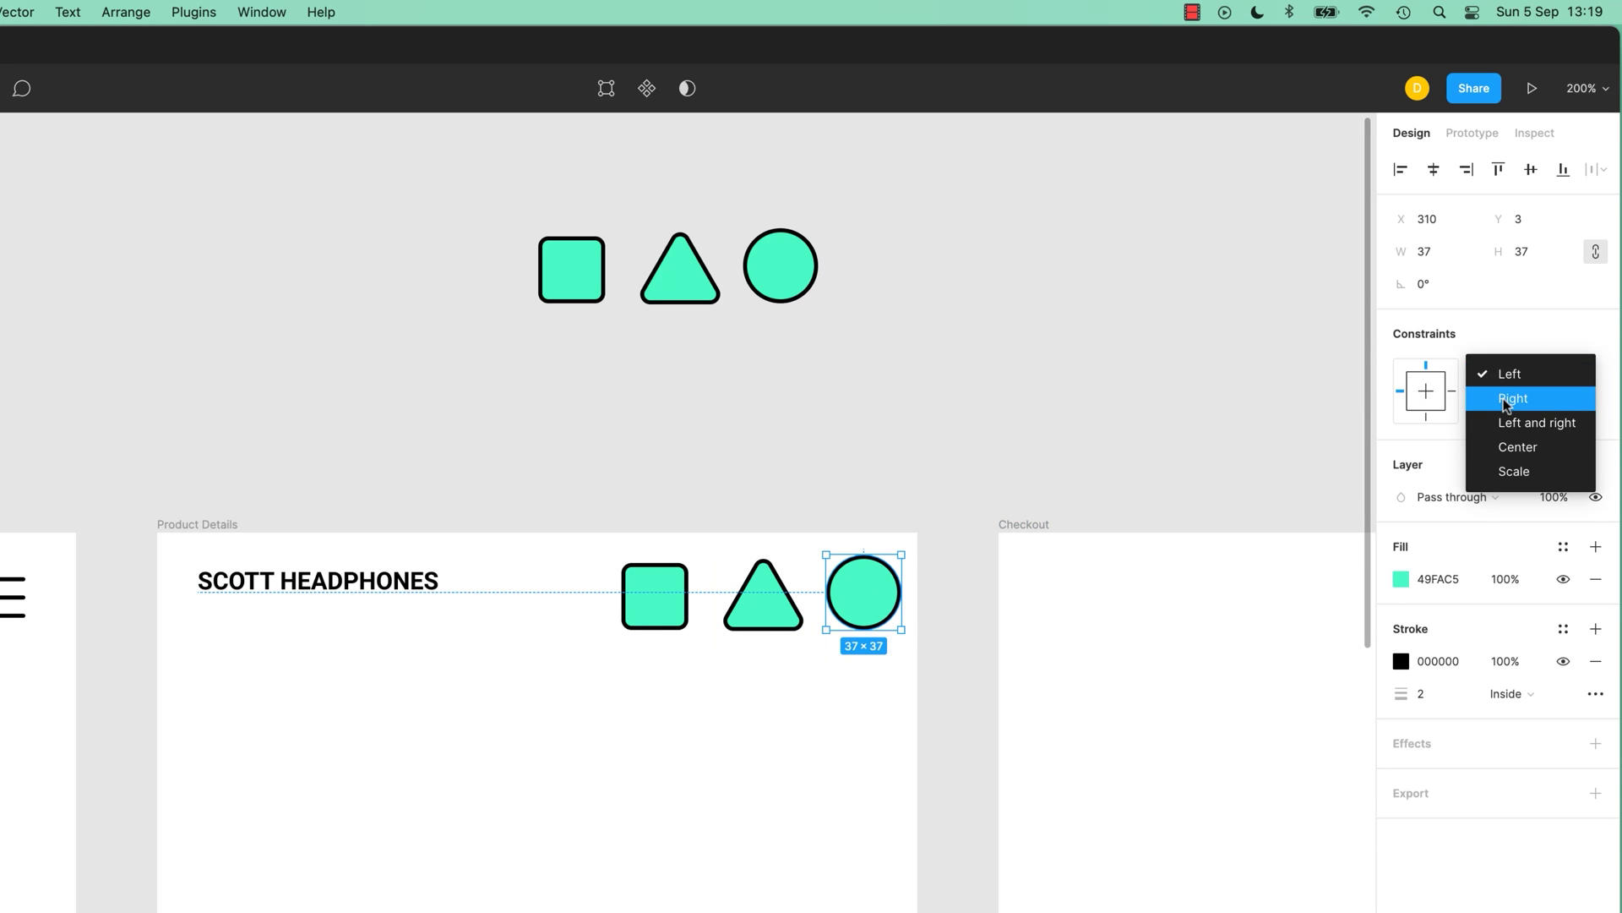
pyautogui.click(1513, 398)
pyautogui.click(760, 879)
pyautogui.click(642, 630)
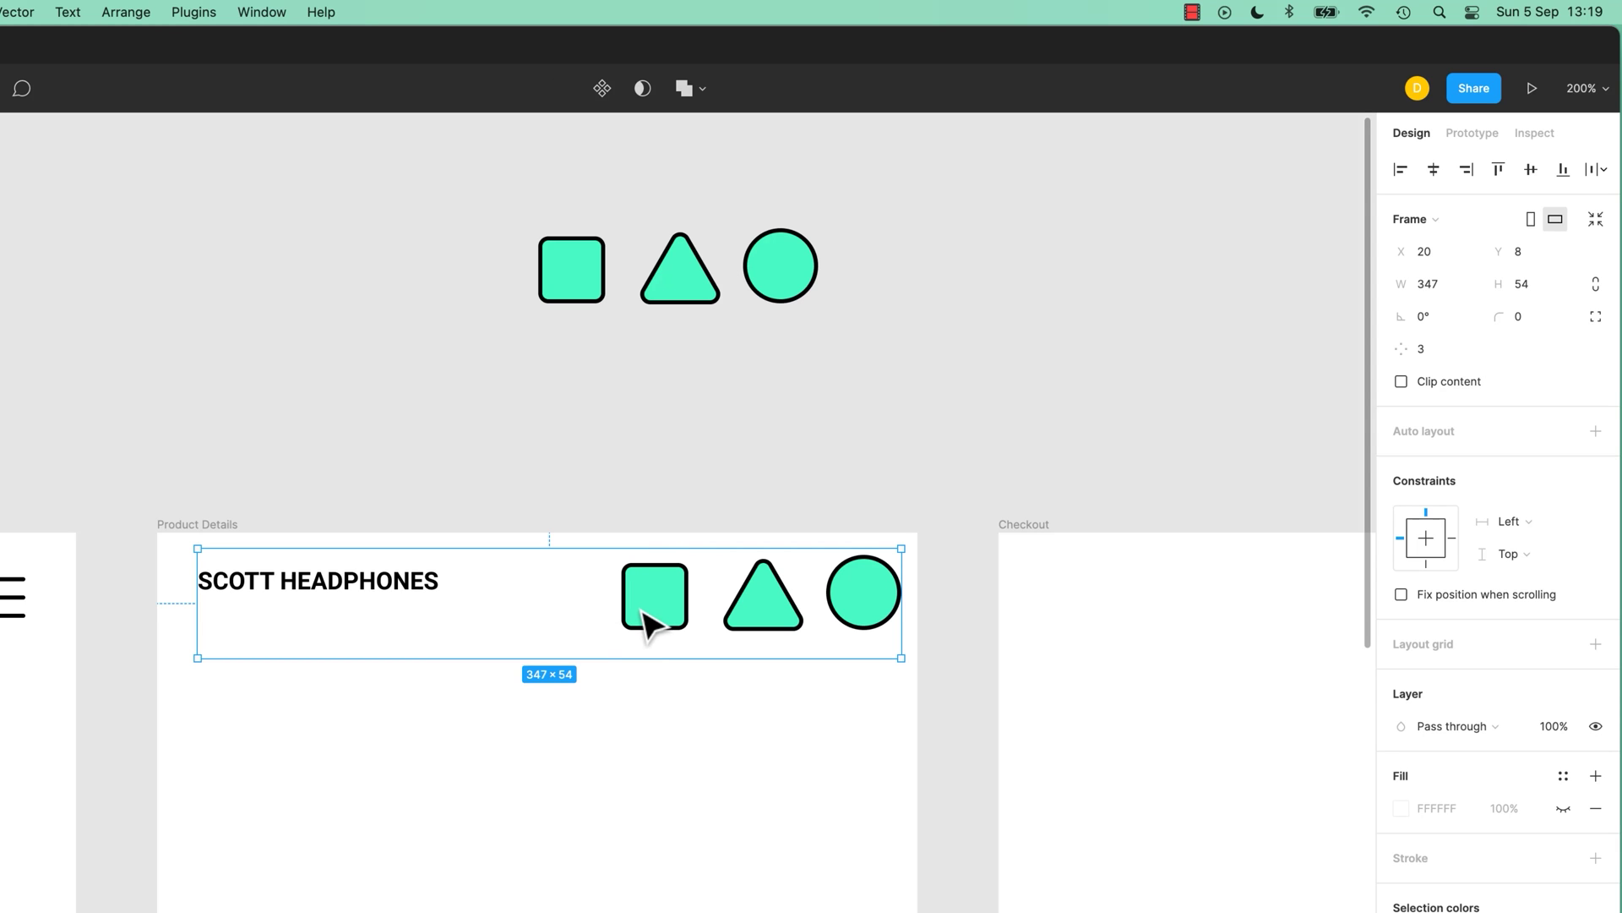
# Duplicate the header as Frame 2 below the original and narrow it to 336×54
pyautogui.moveTo(642, 630); pyautogui.dragTo(651, 836)
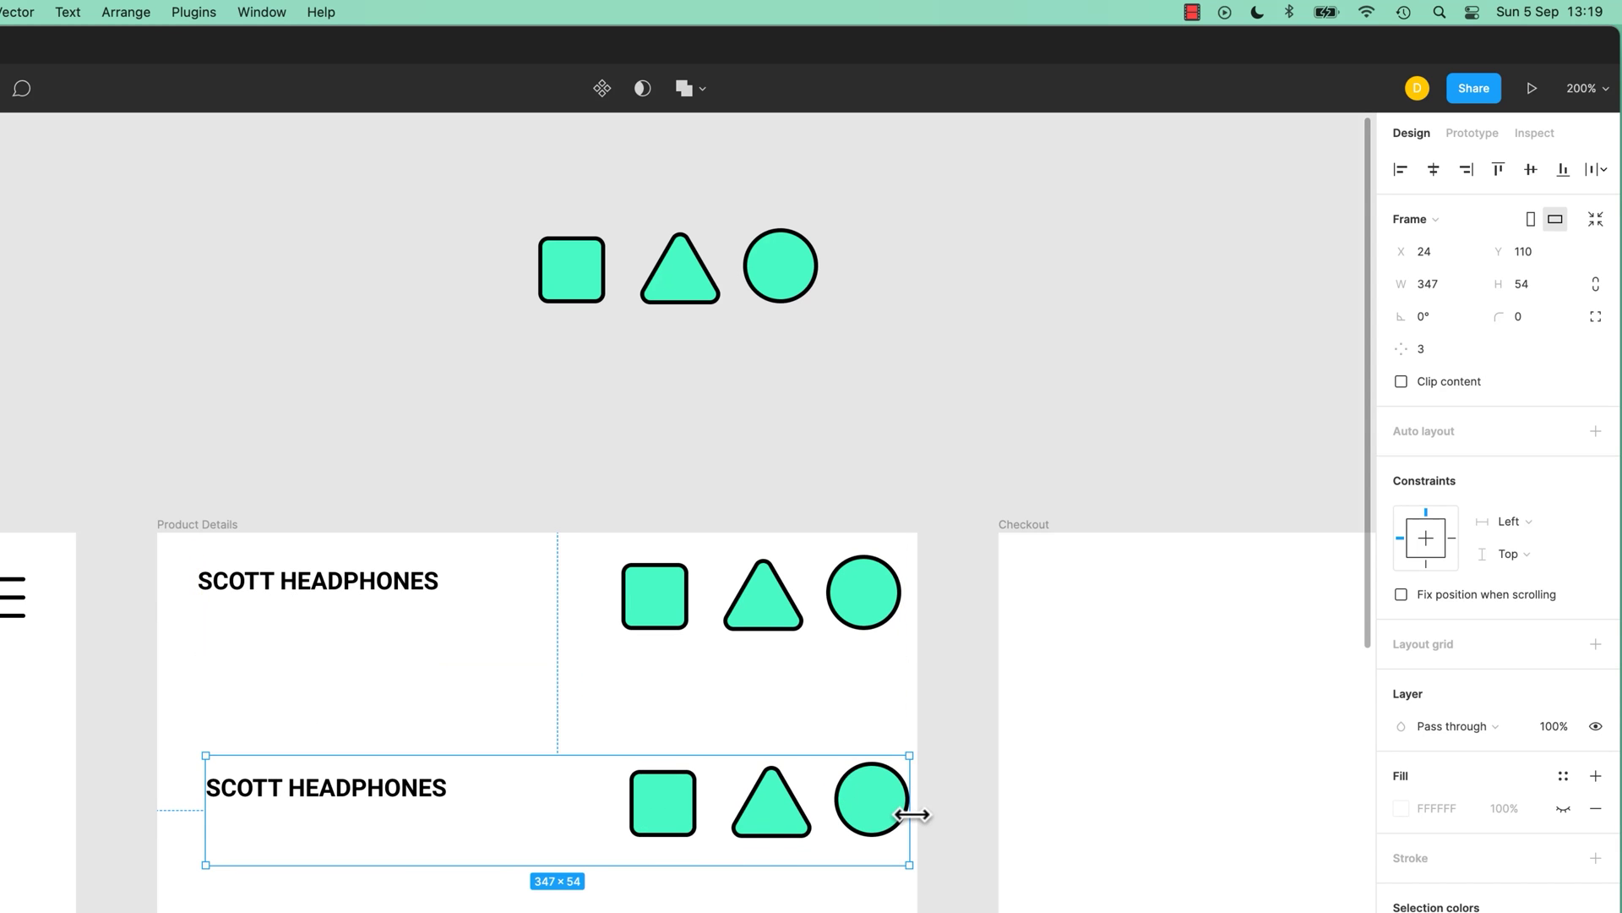
pyautogui.moveTo(913, 814)
pyautogui.mouseDown()
pyautogui.moveTo(634, 814)
pyautogui.moveTo(978, 822)
pyautogui.moveTo(888, 816)
pyautogui.mouseUp()
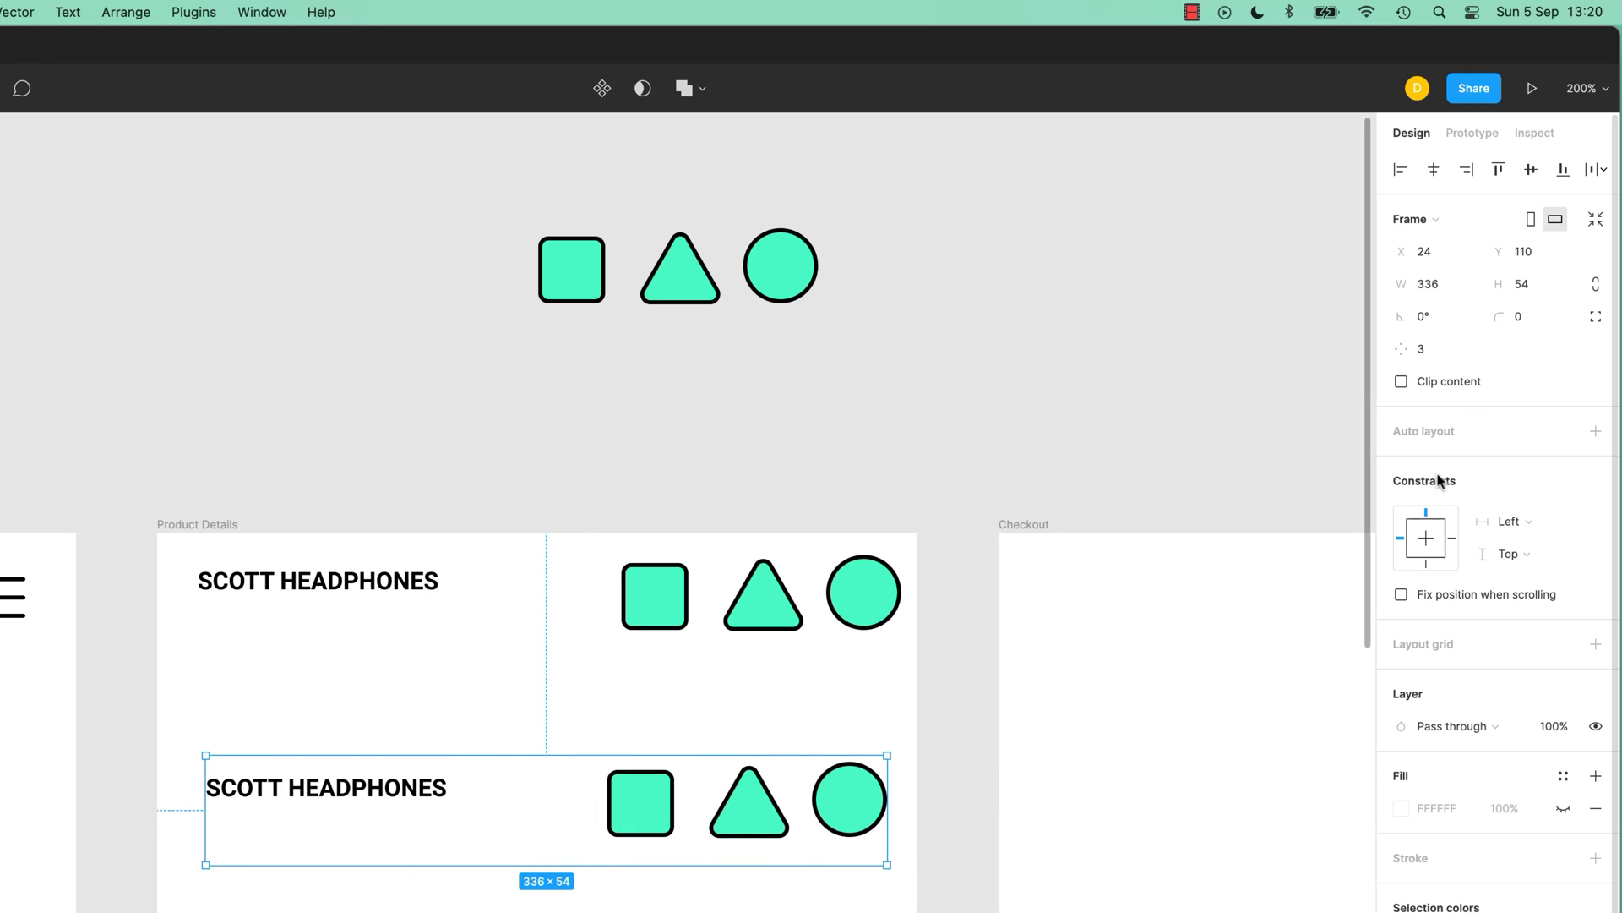
pyautogui.hotkey('shift', '0')
pyautogui.scroll(-5, 868, 750)
pyautogui.hscroll(-2, 869, 749)
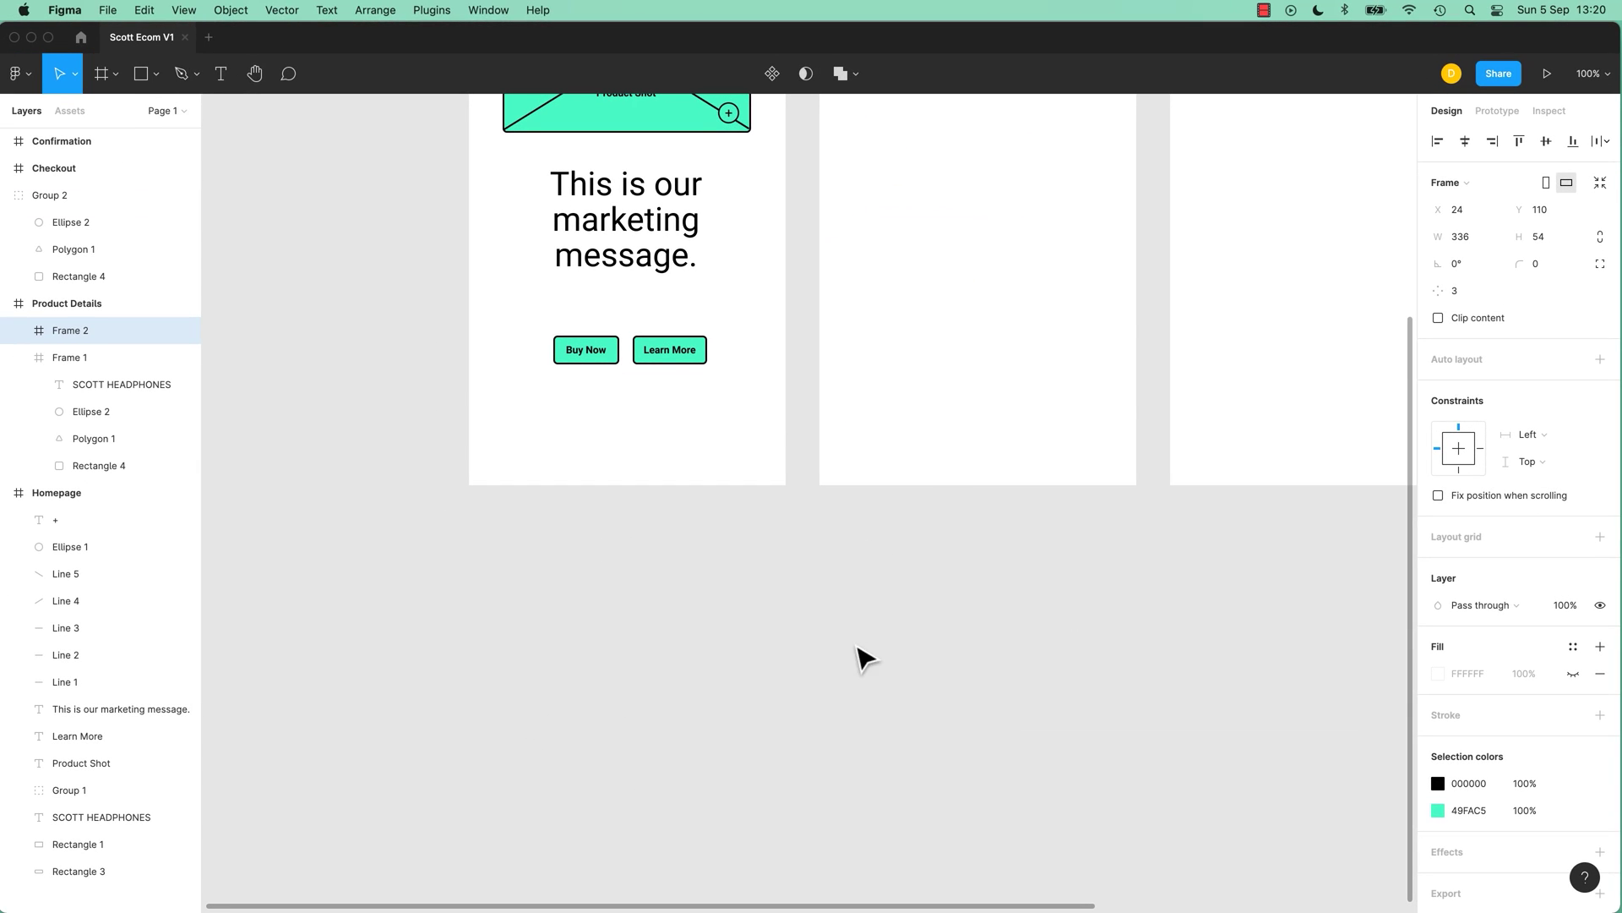
# Add an iPad mini frame and position it below Homepage
pyautogui.click(100, 77)
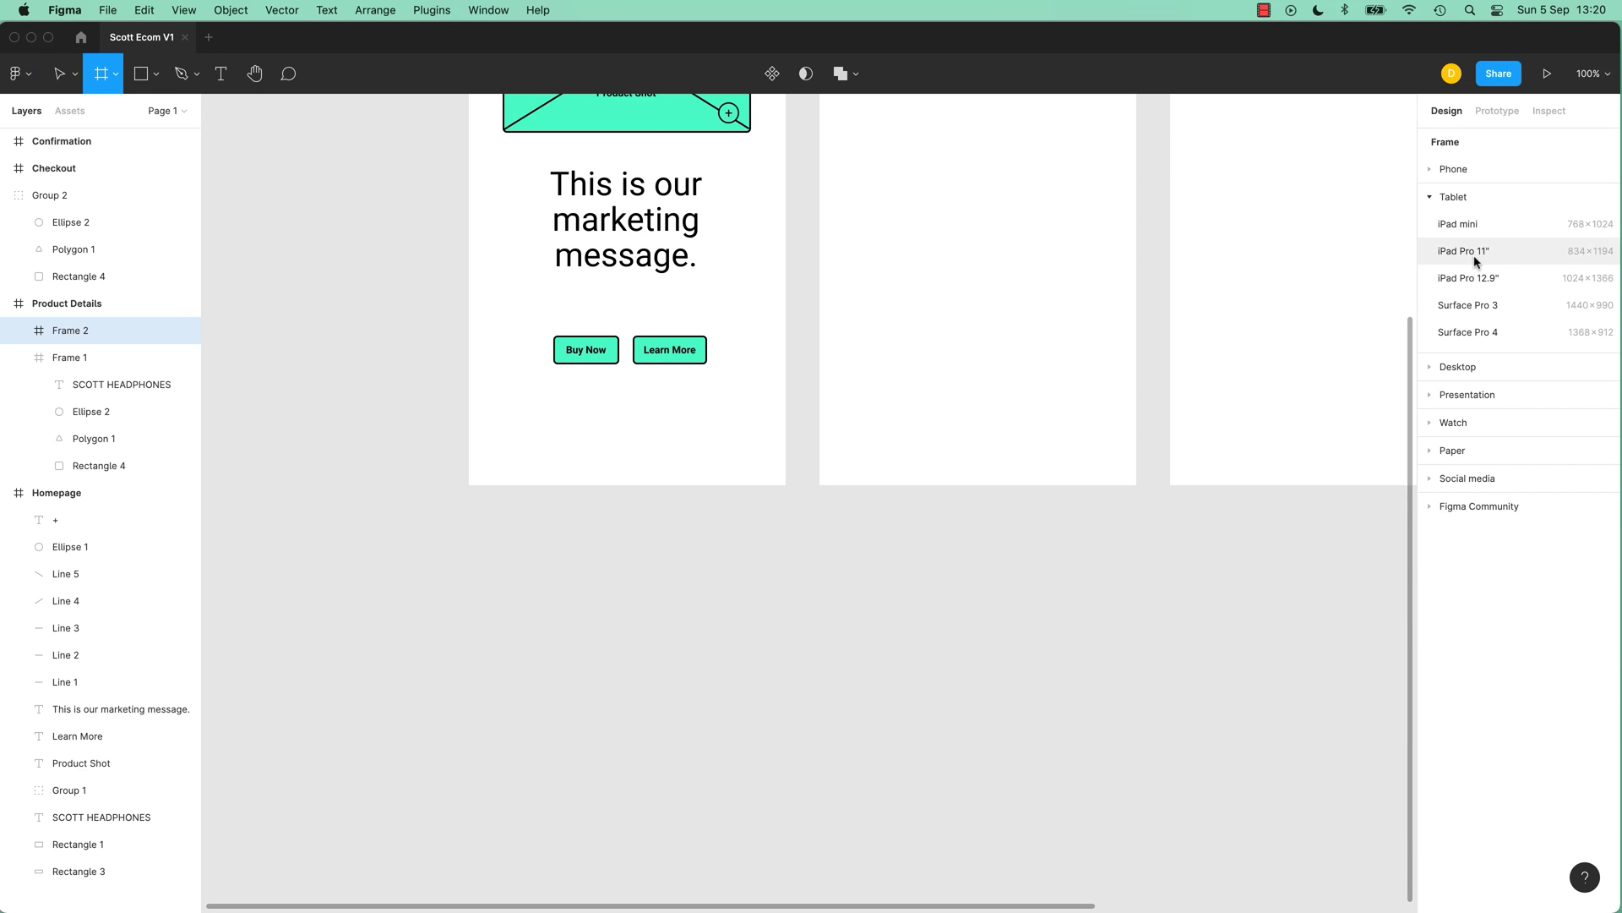
pyautogui.click(1463, 230)
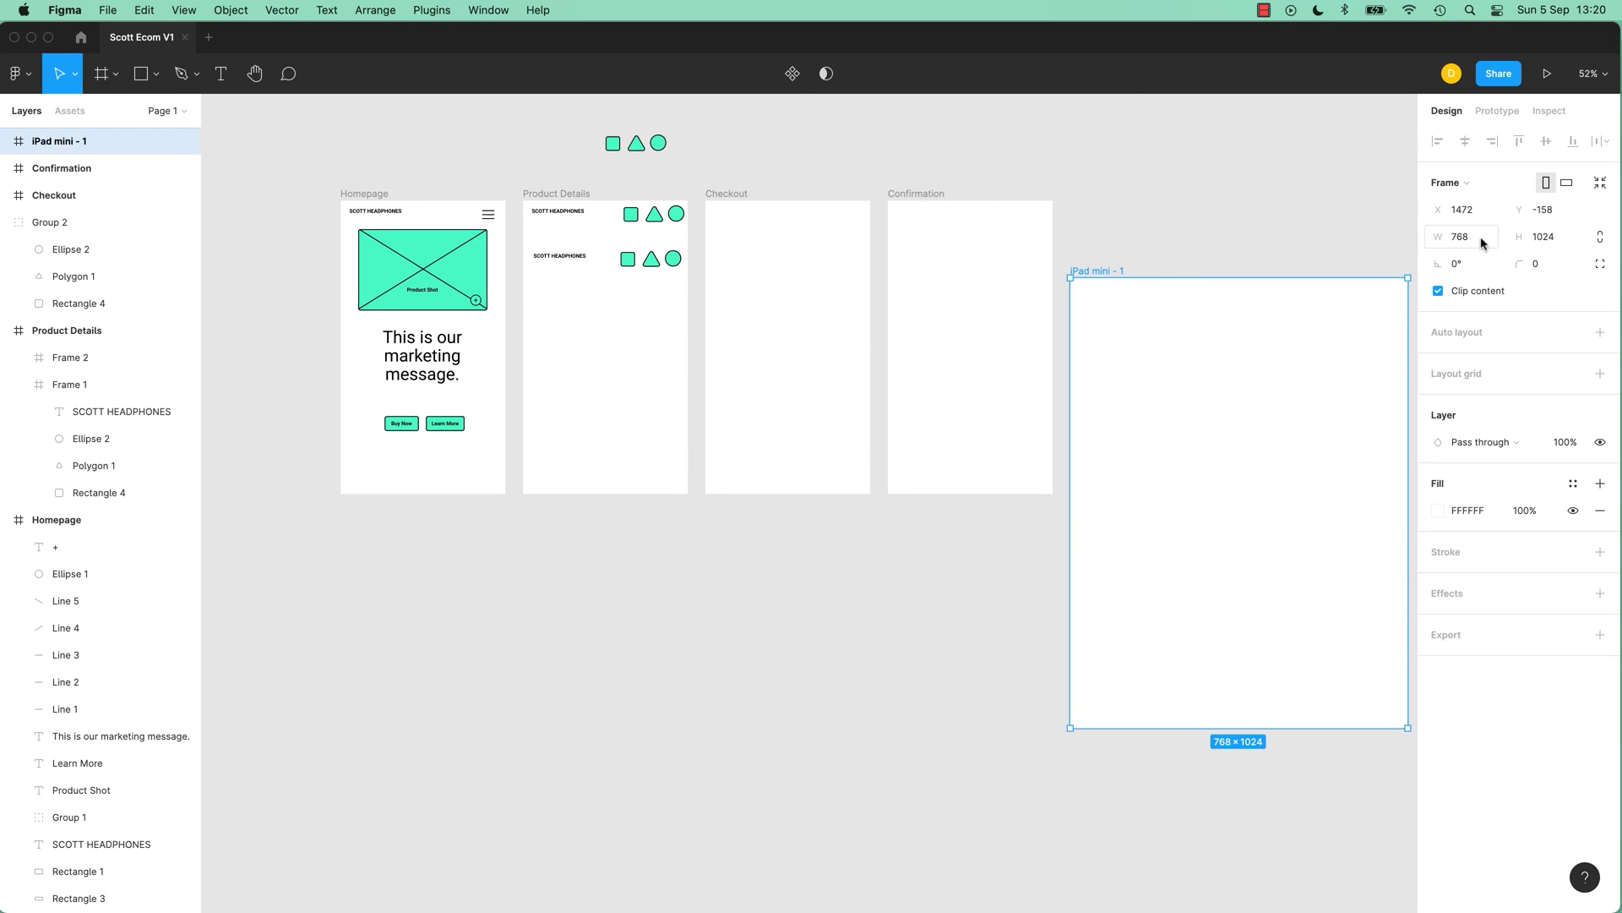
pyautogui.moveTo(1117, 282); pyautogui.dragTo(391, 552)
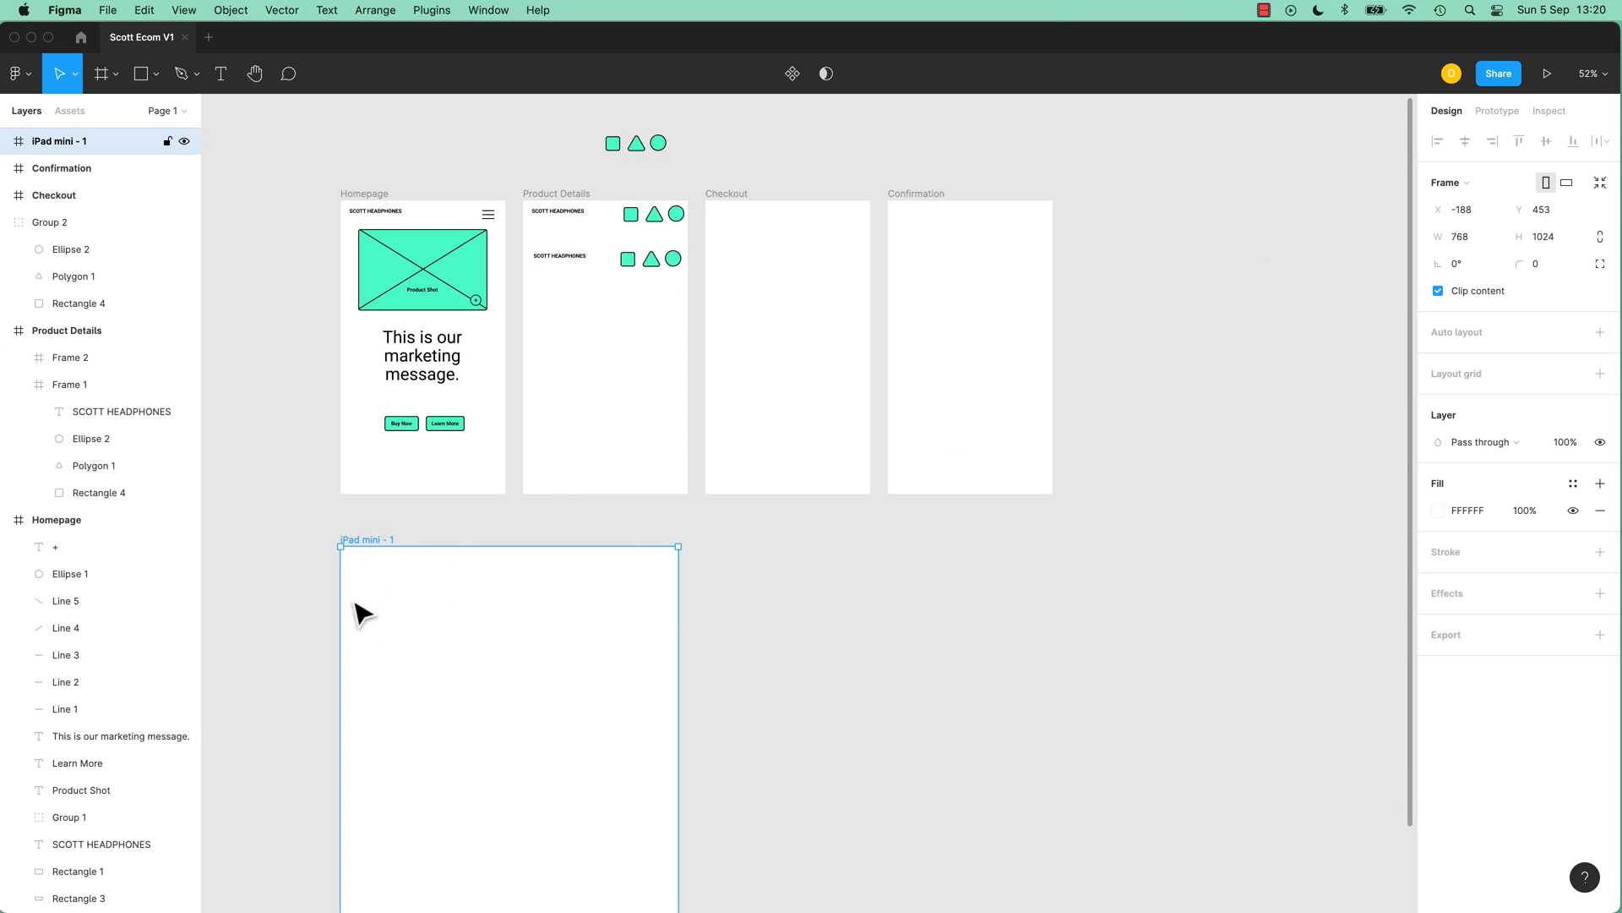
# Move Frame 2 from Product Details into iPad mini - 1, where it widens to 732×54
pyautogui.click(589, 249)
pyautogui.moveTo(655, 271); pyautogui.dragTo(674, 573)
pyautogui.click(778, 586)
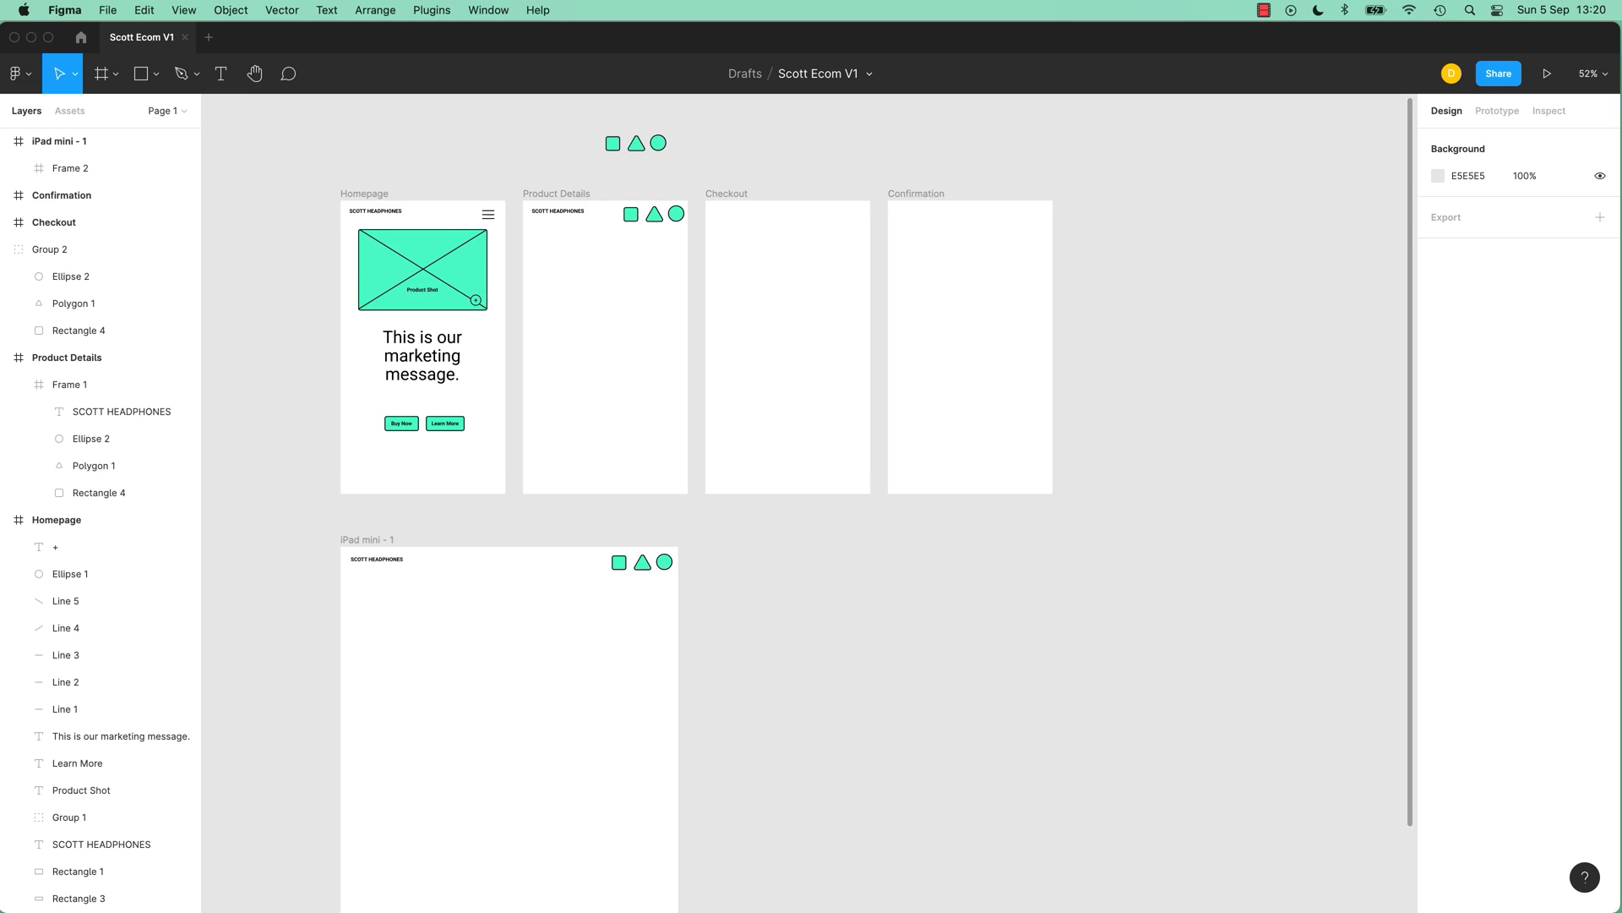
pyautogui.scroll(1, 706, 380)
pyautogui.click(581, 215)
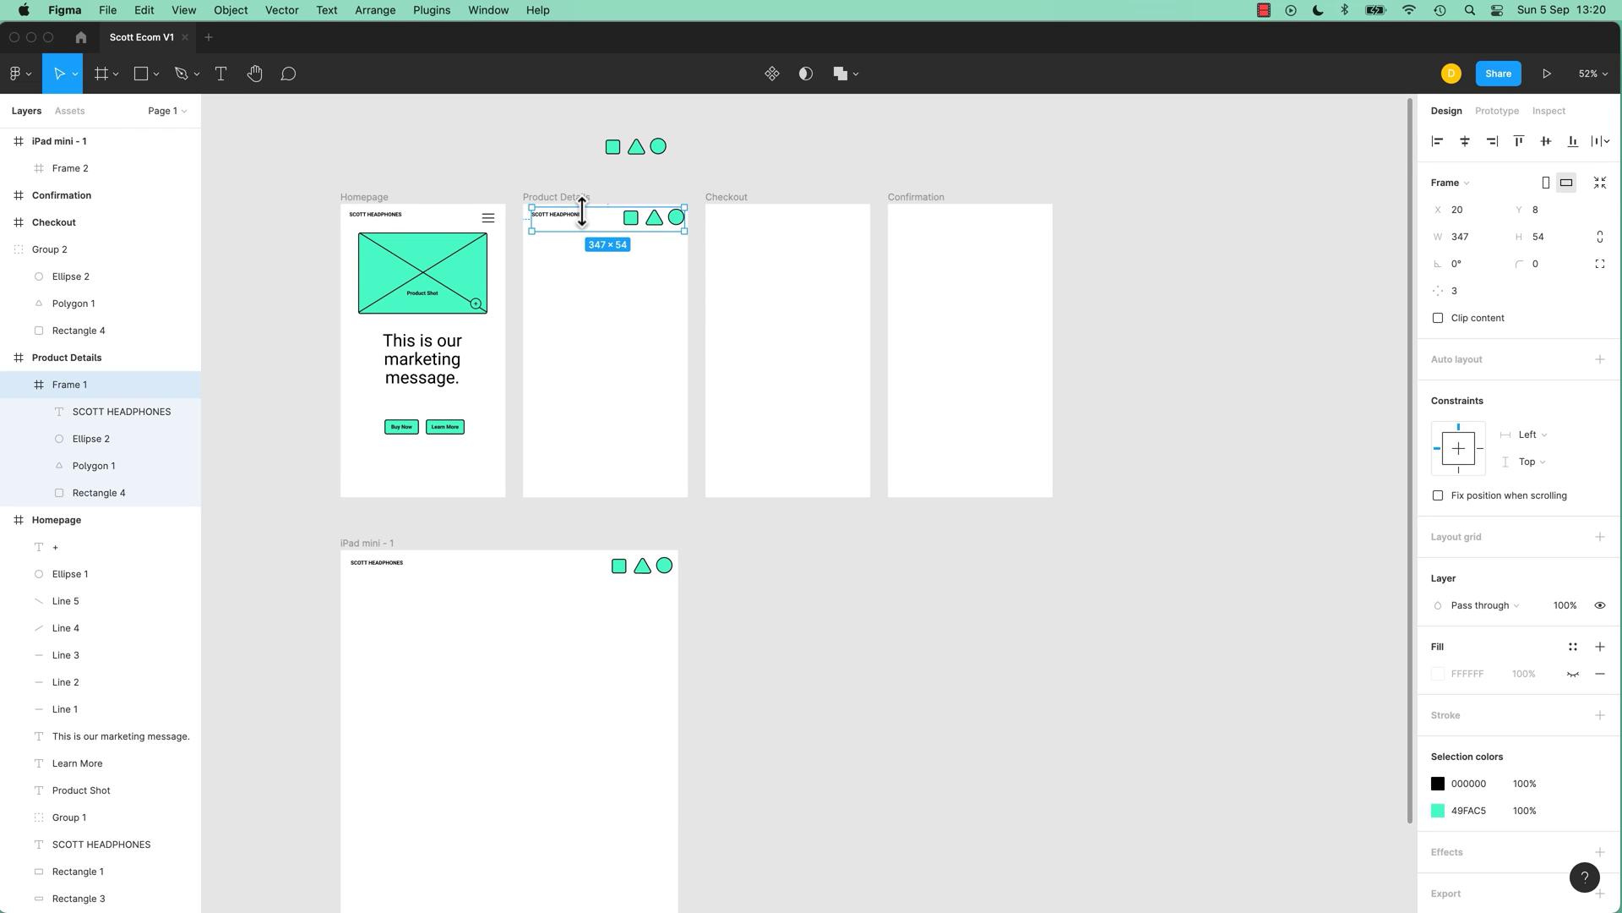
pyautogui.scroll(10, 581, 214)
pyautogui.moveTo(550, 224); pyautogui.dragTo(822, 620)
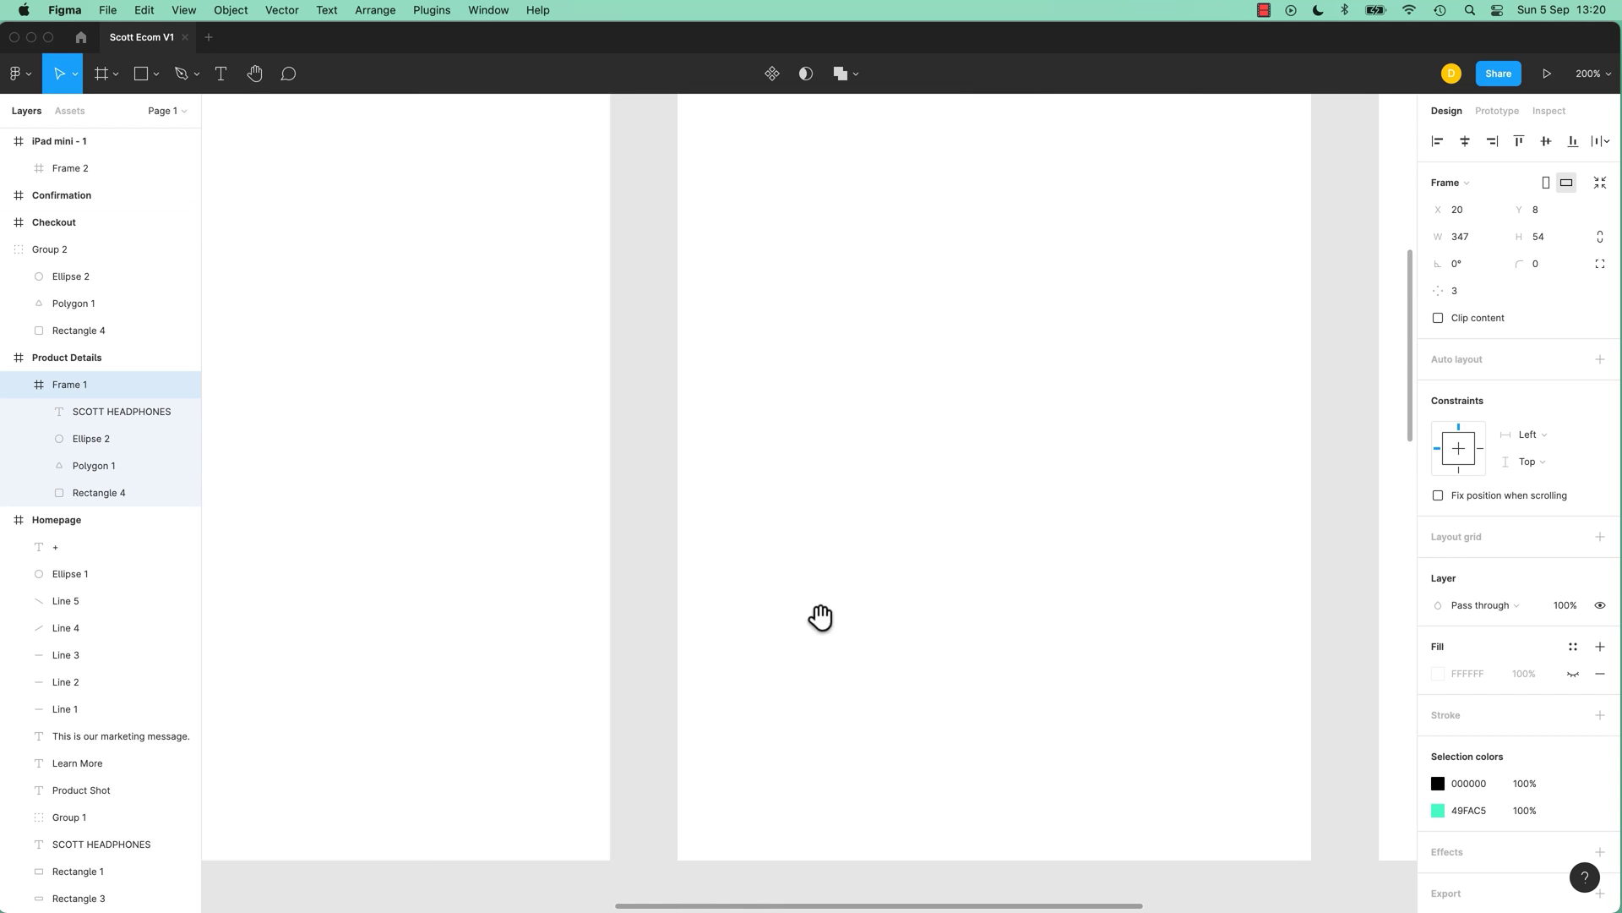
pyautogui.scroll(10, 822, 619)
pyautogui.hscroll(5, 822, 619)
pyautogui.hscroll(-4, 1079, 550)
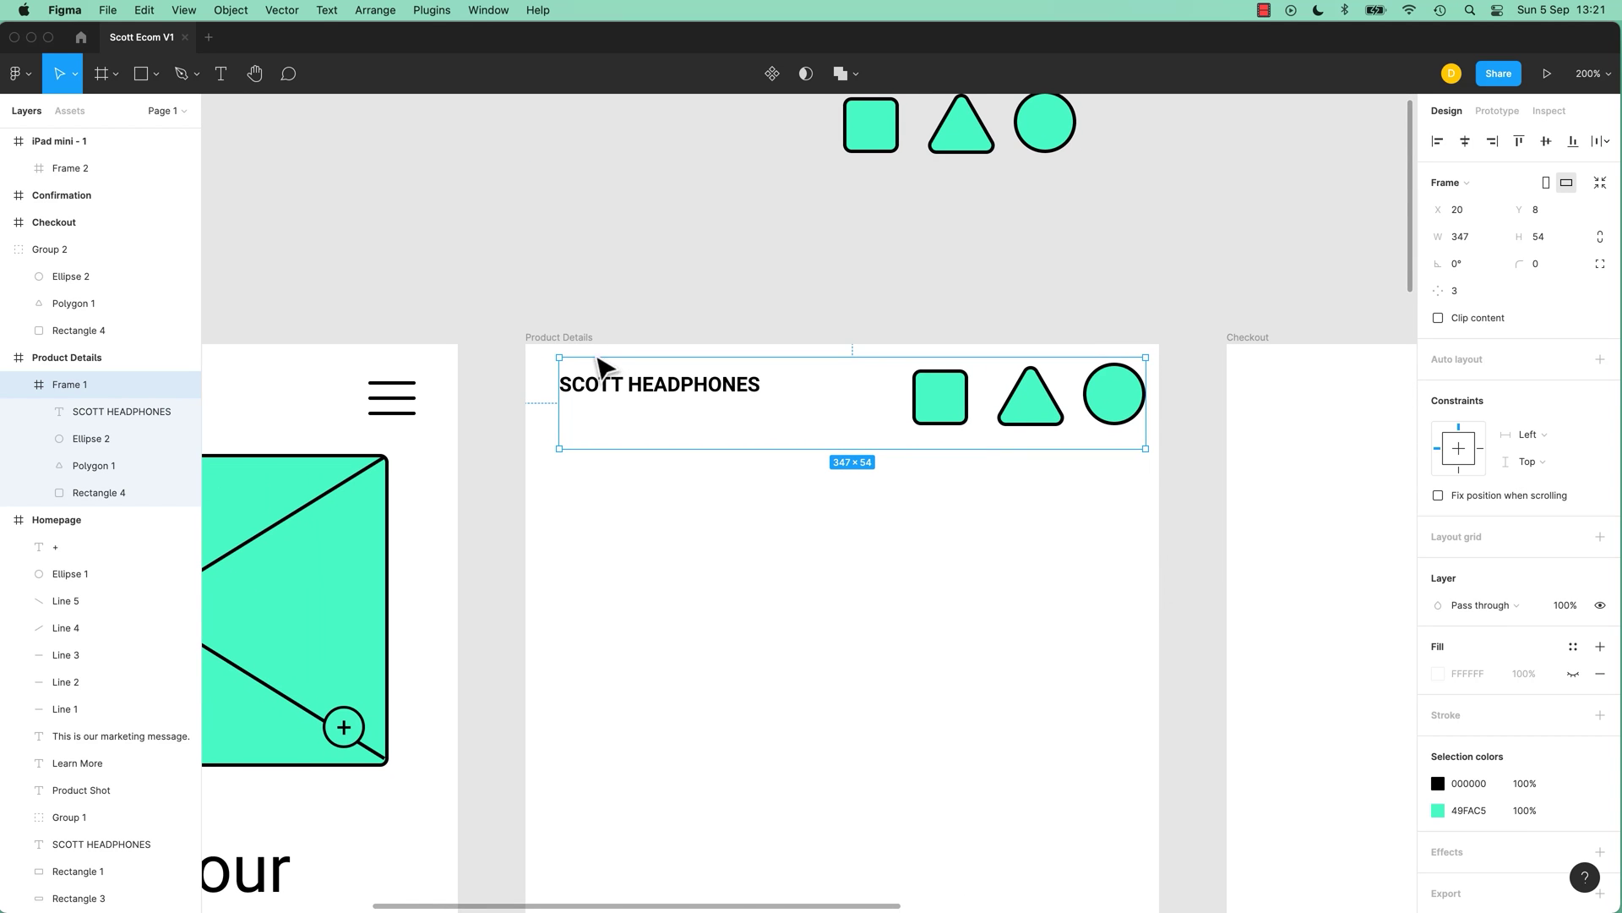
pyautogui.click(560, 338)
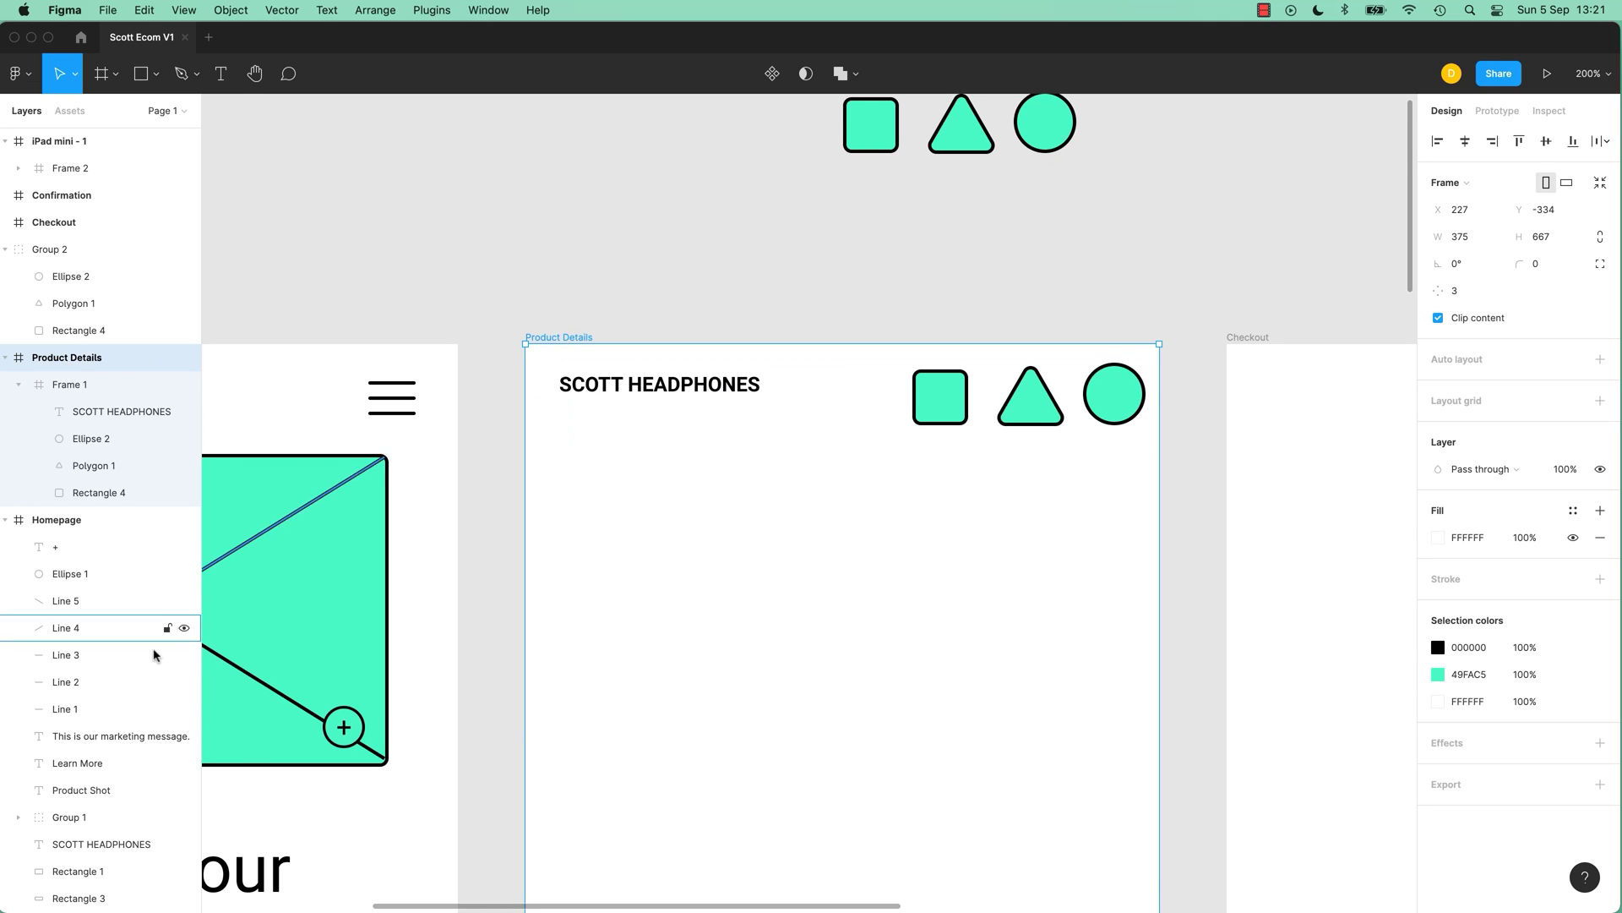
pyautogui.hotkey('shift', '0')
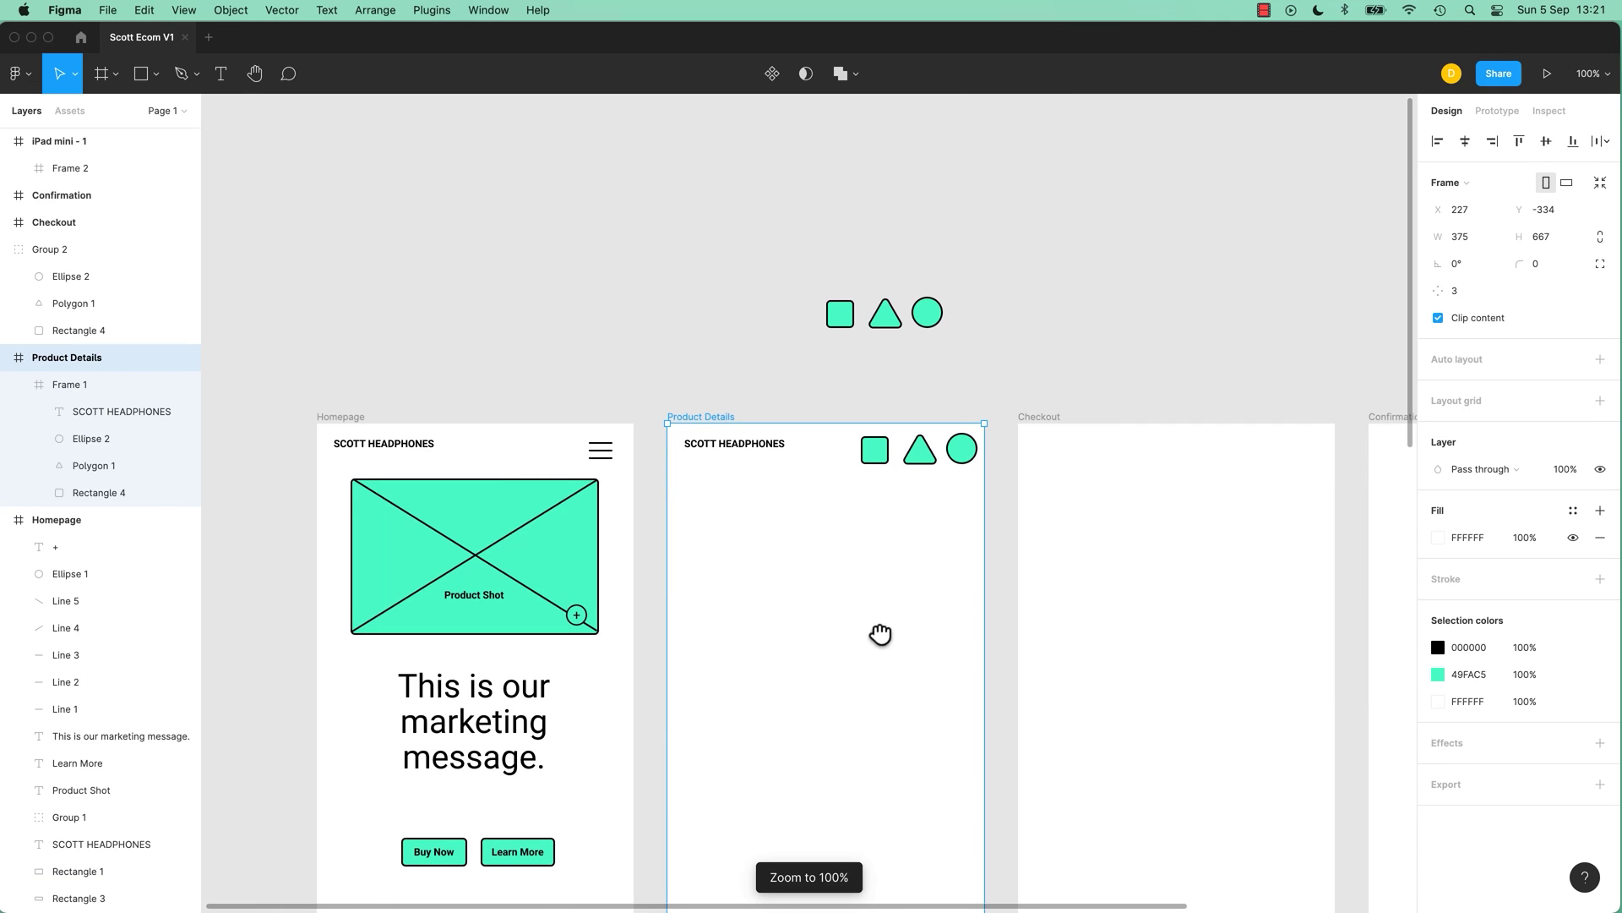
pyautogui.scroll(-10, 880, 638)
pyautogui.click(522, 414)
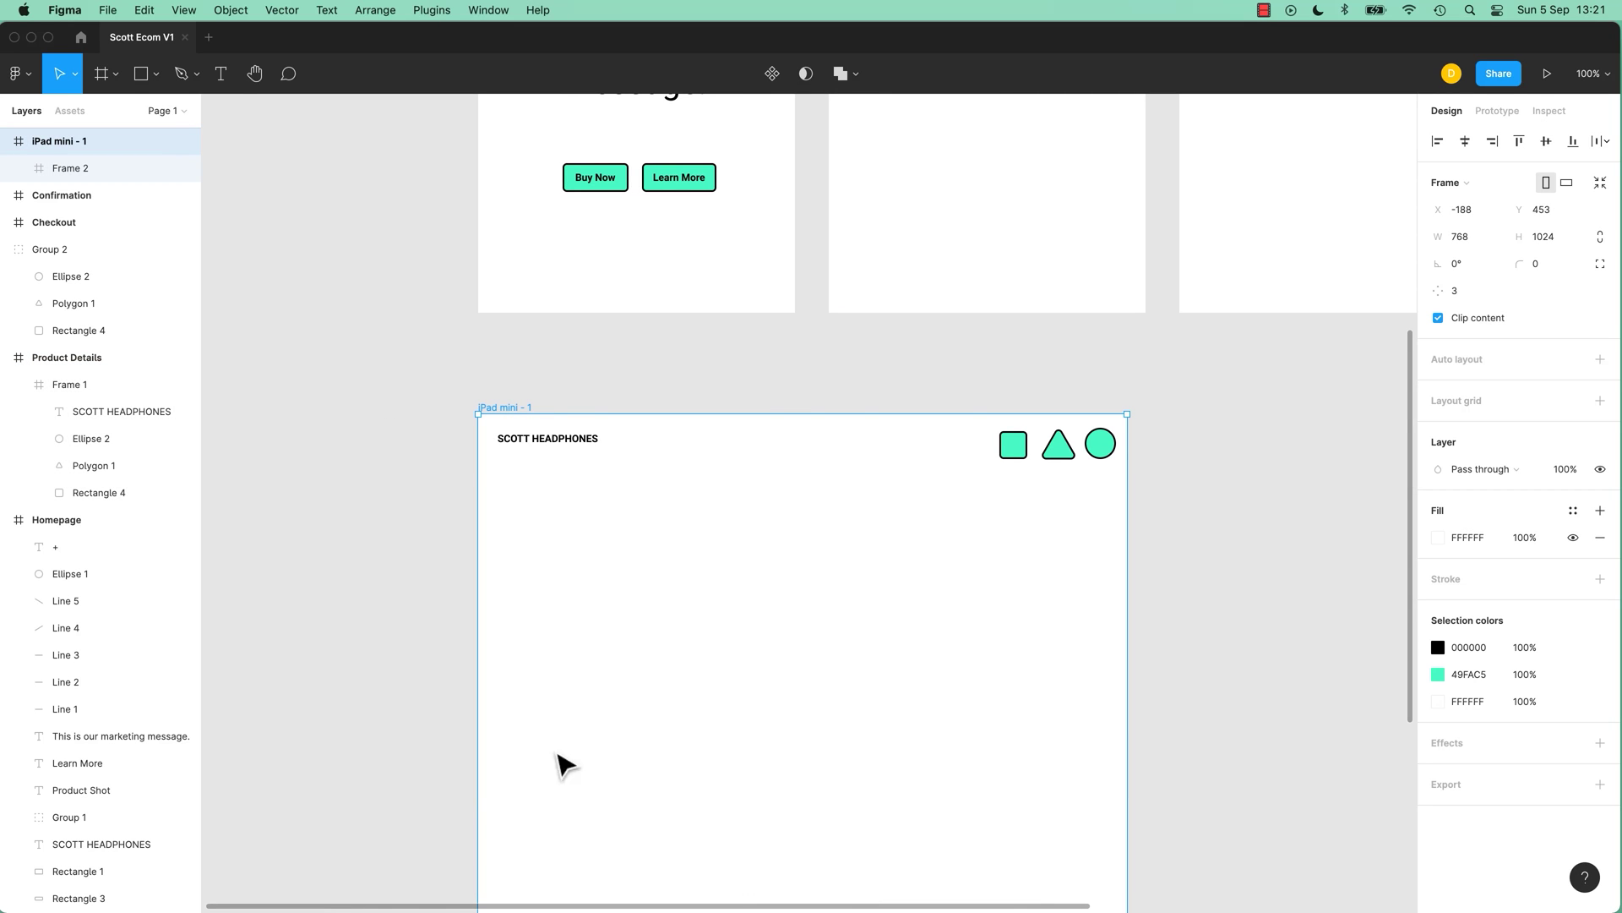
pyautogui.click(591, 450)
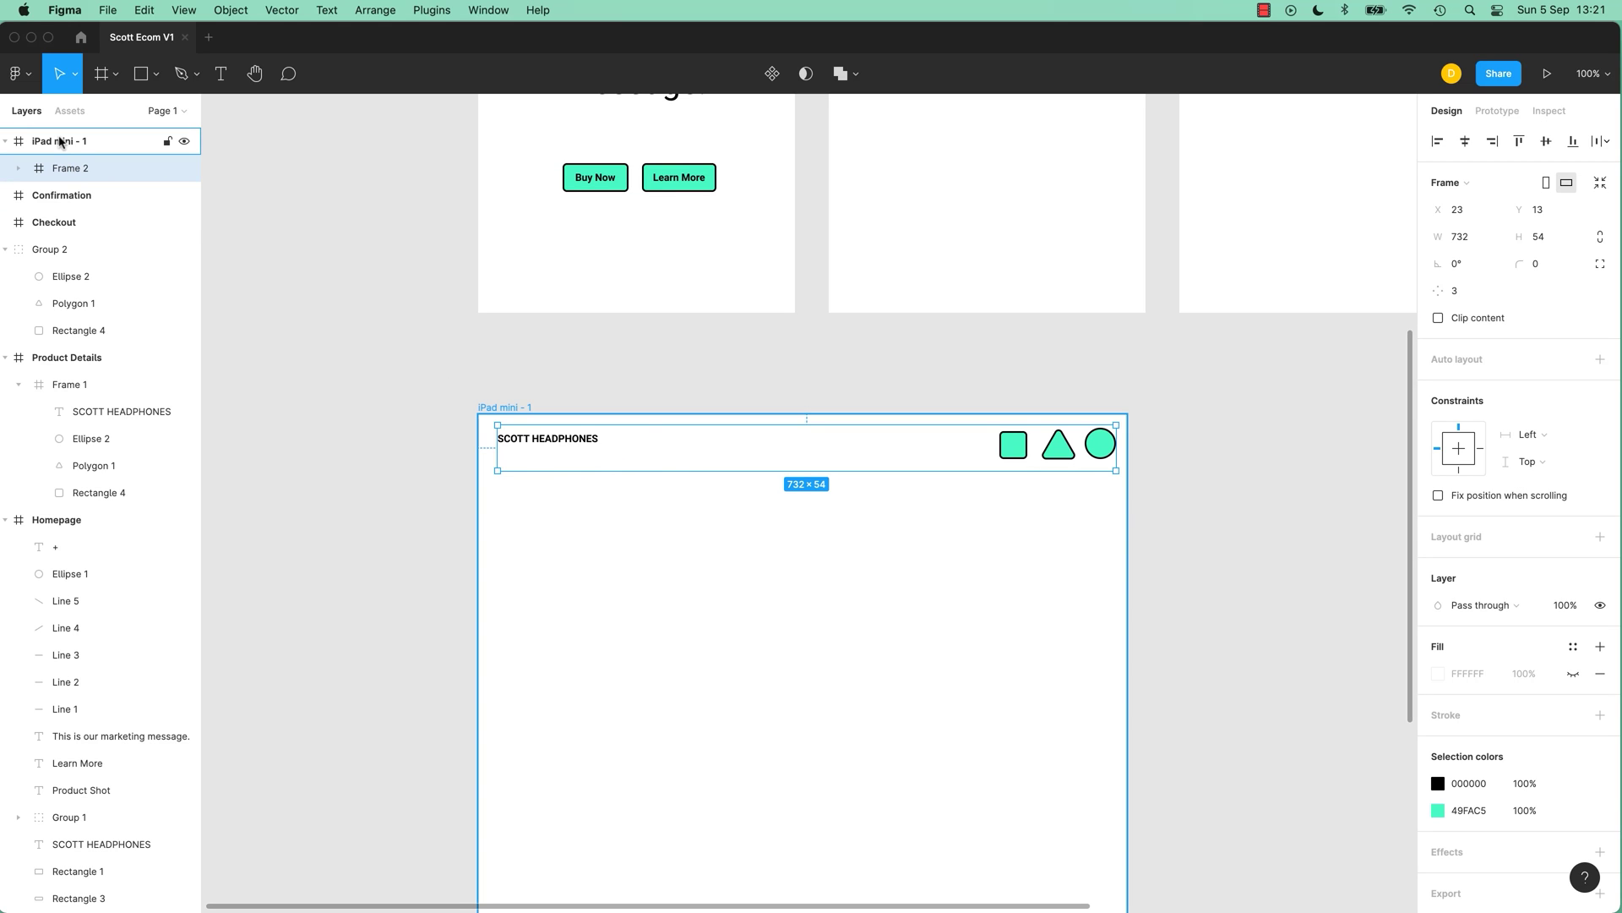
pyautogui.click(1004, 548)
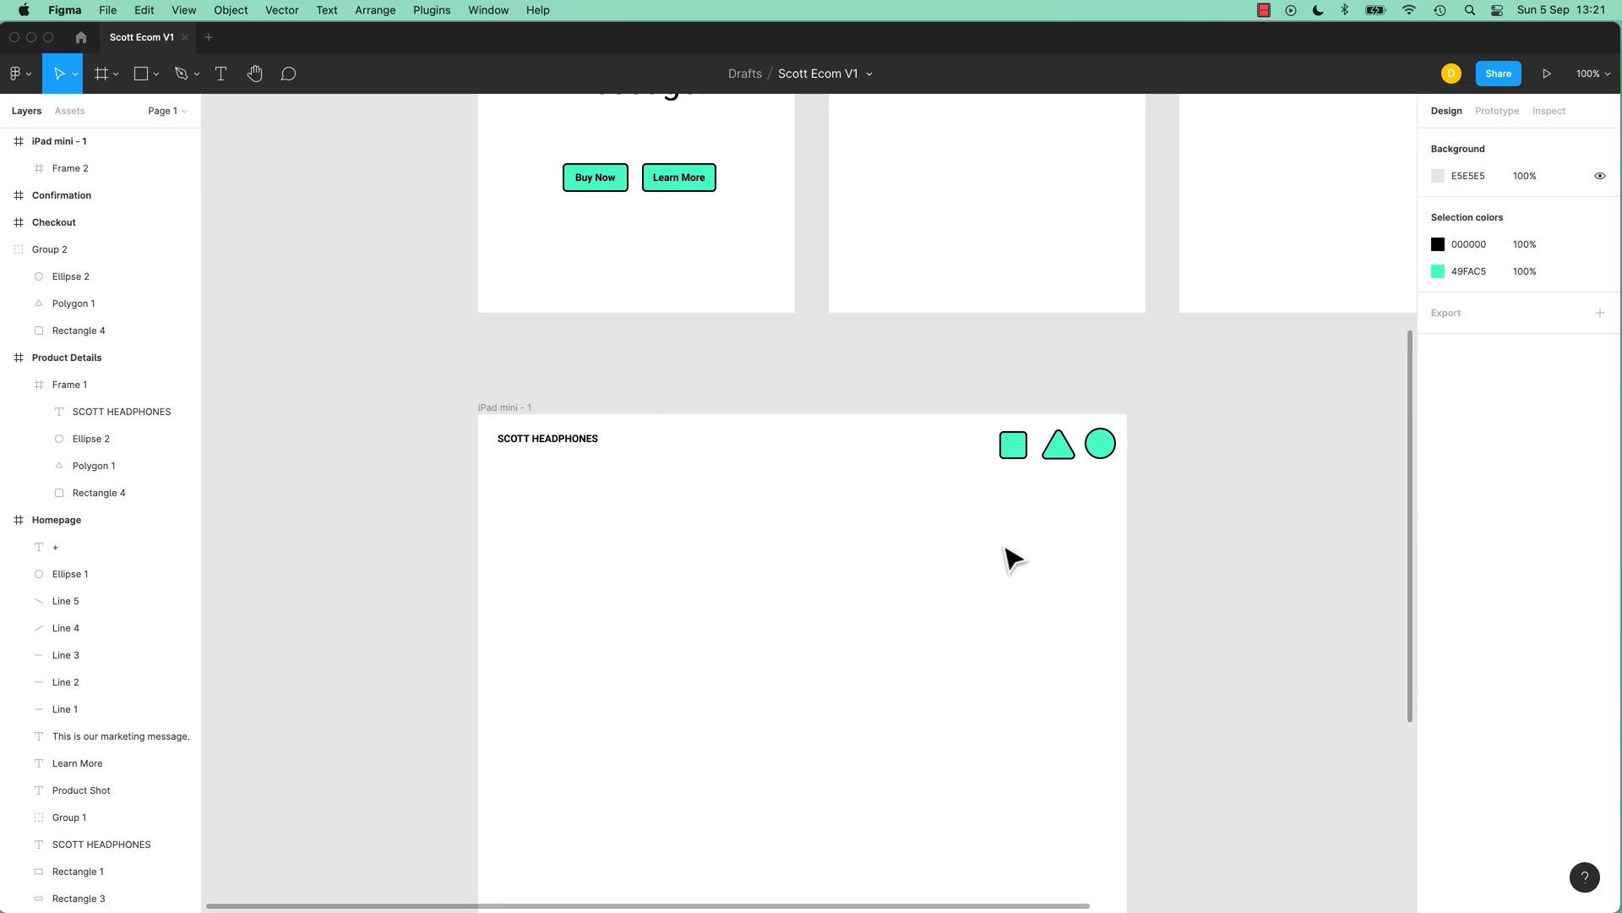
pyautogui.moveTo(917, 245); pyautogui.dragTo(917, 706)
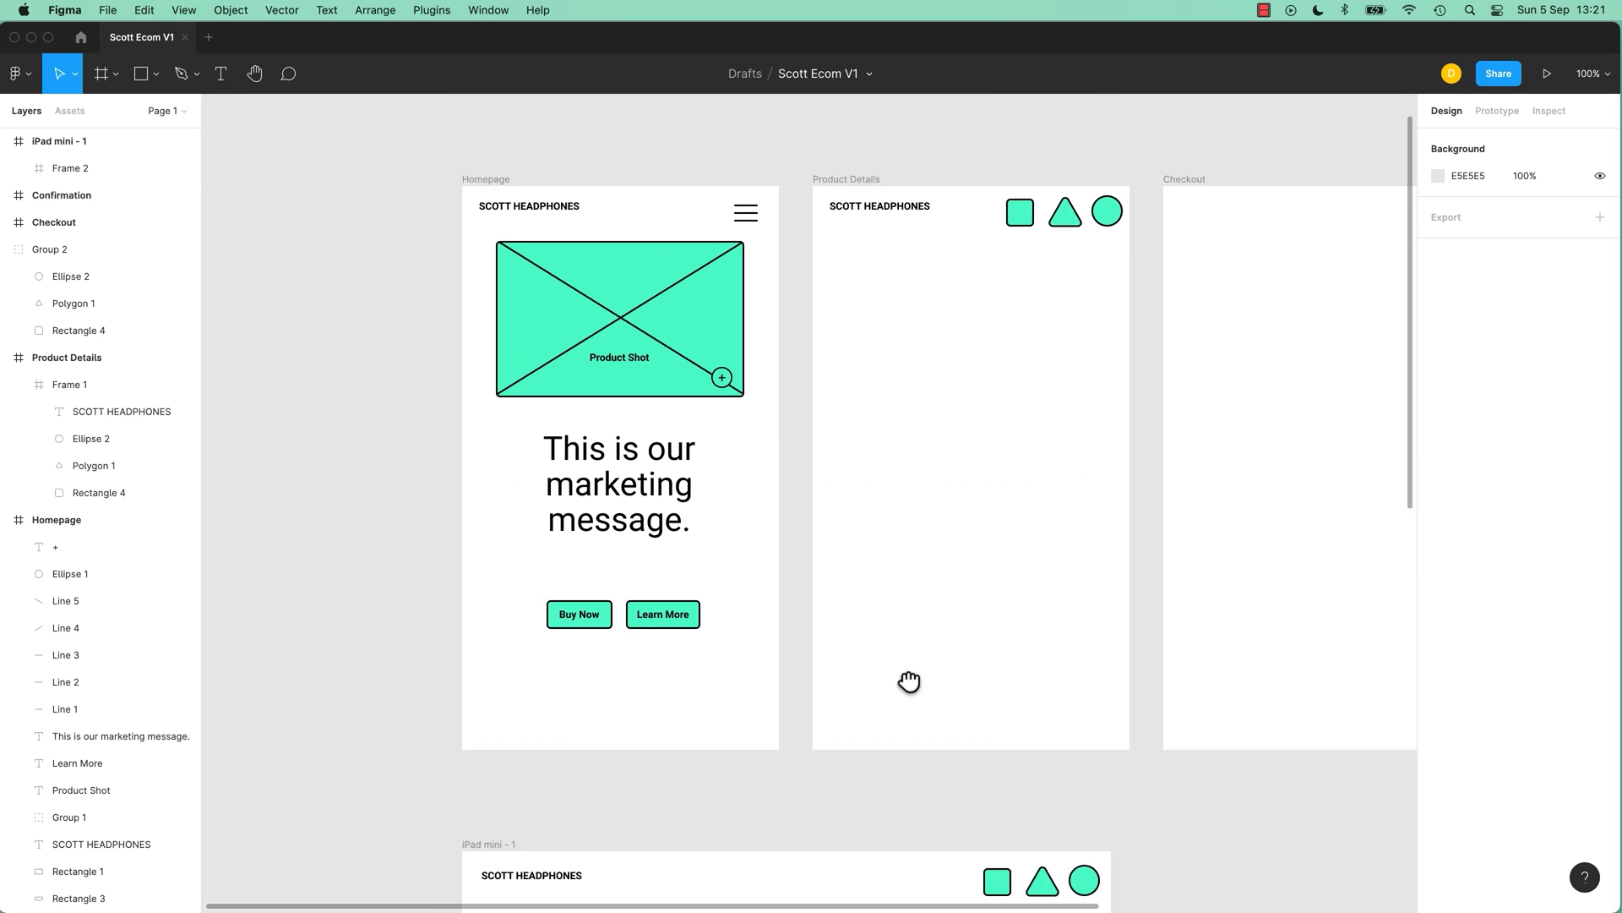
pyautogui.moveTo(972, 414); pyautogui.dragTo(855, 456)
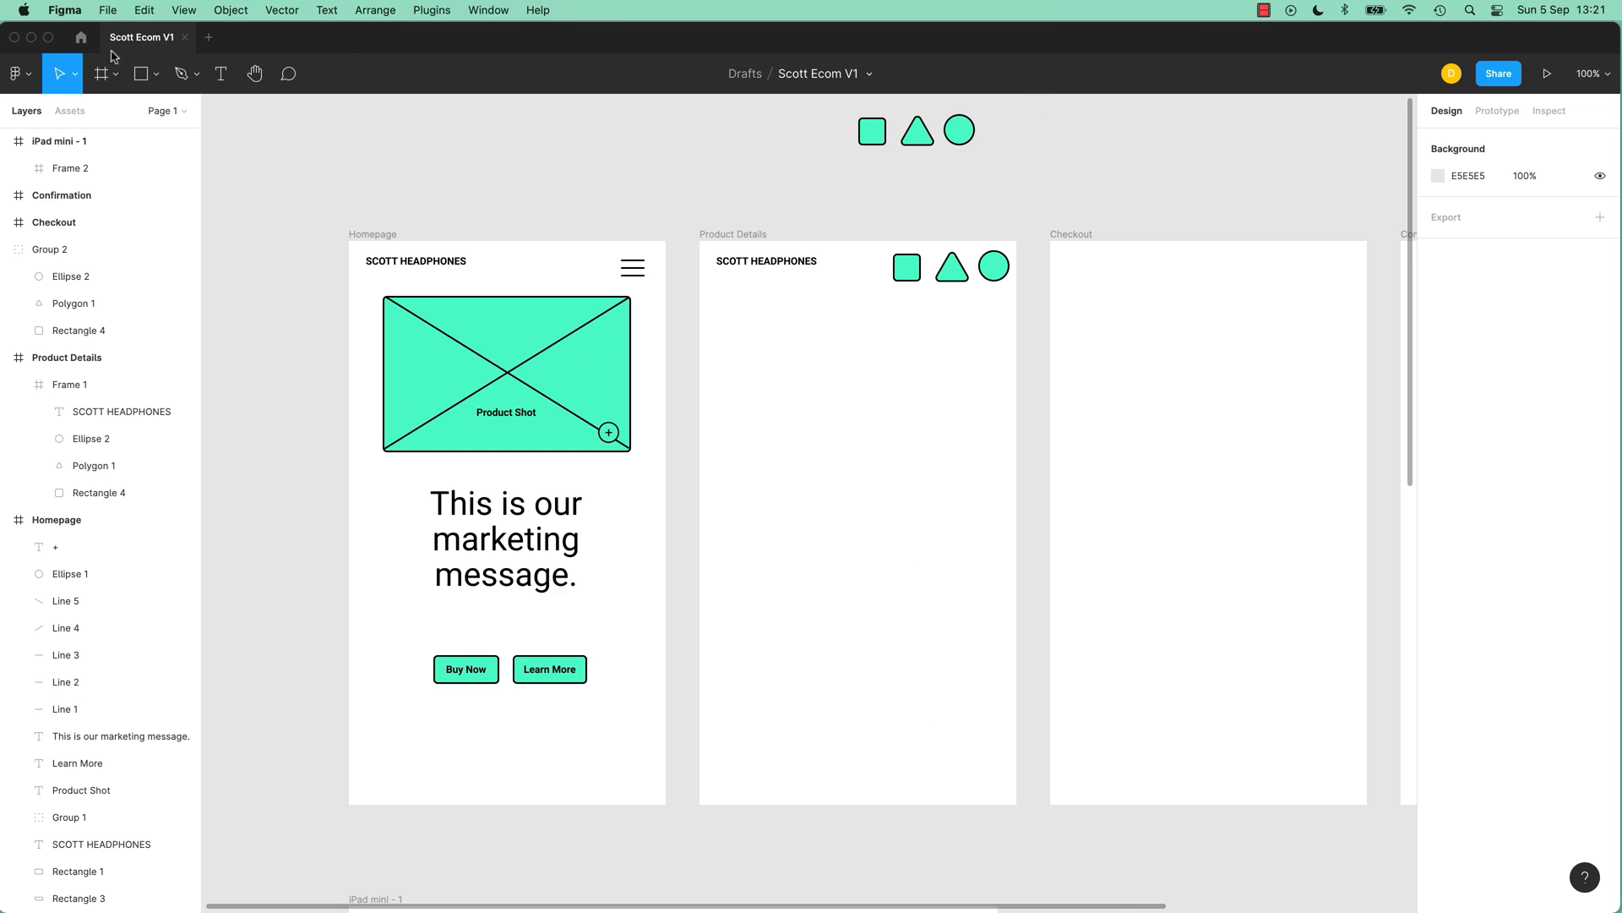
# Place Icon-twitter.svg from the Icons folder into Product Details below the header
pyautogui.click(156, 74)
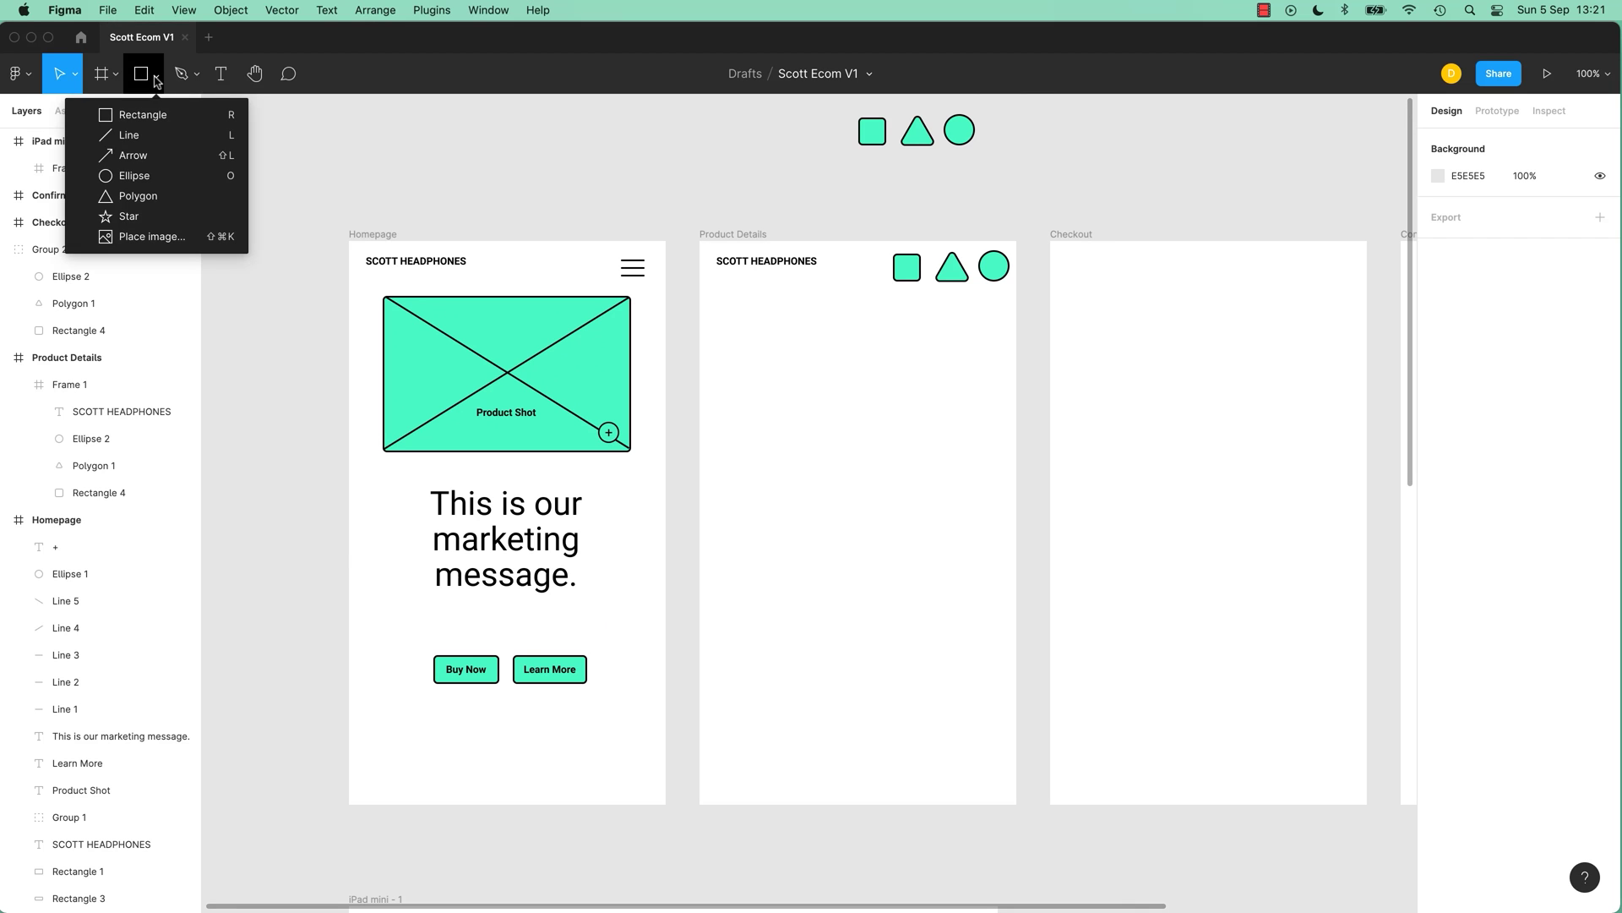
pyautogui.click(157, 238)
pyautogui.click(672, 370)
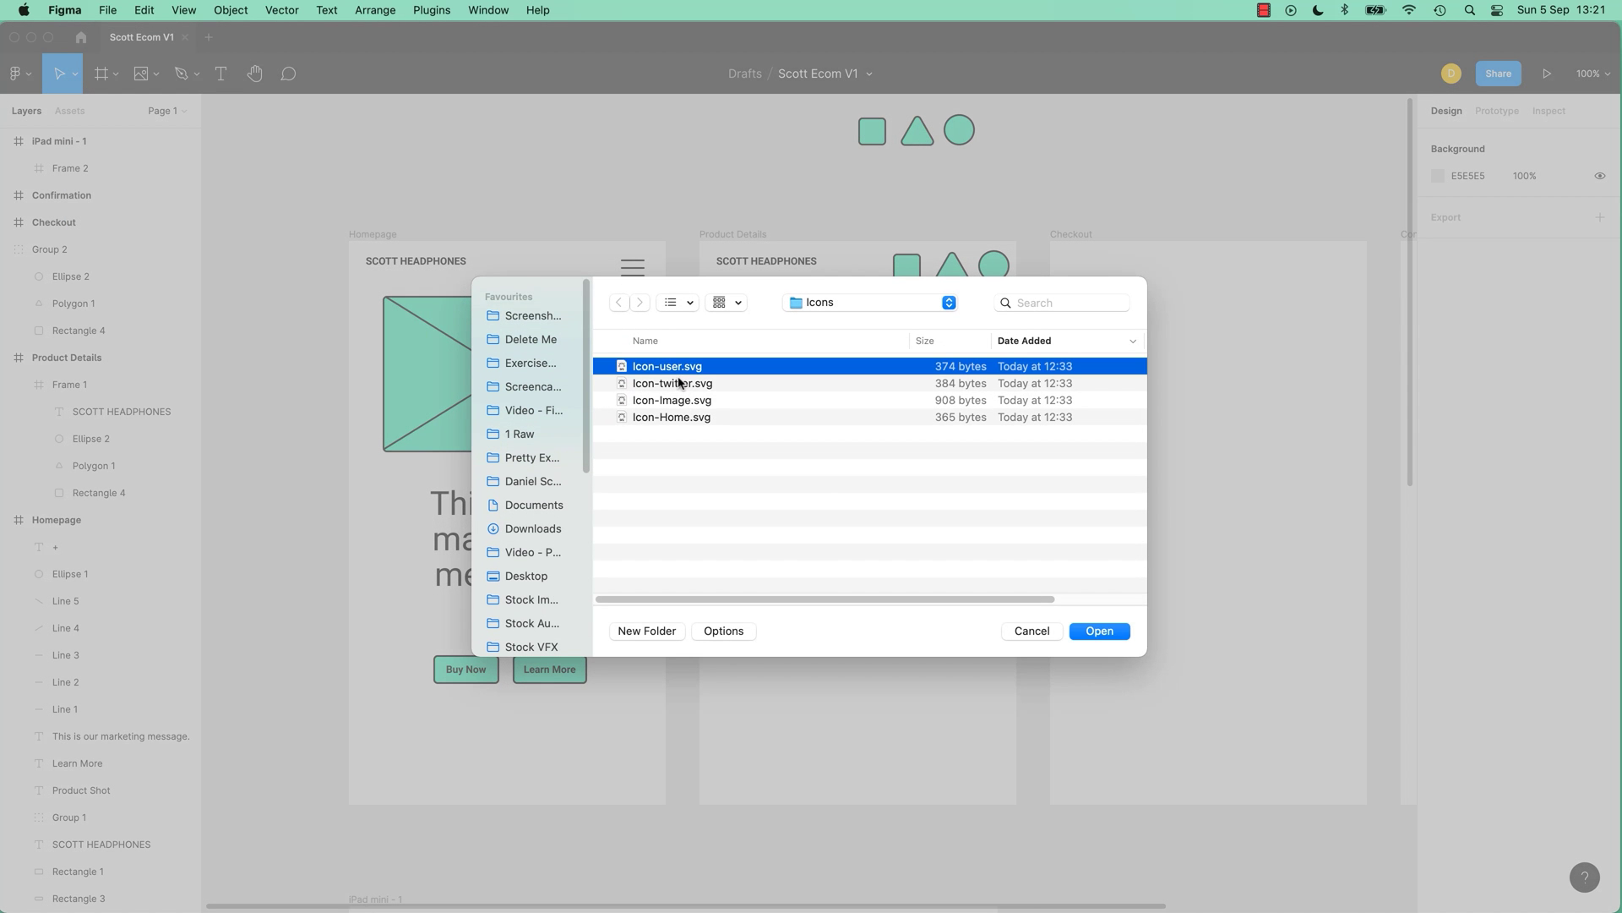
pyautogui.click(679, 383)
pyautogui.click(1099, 631)
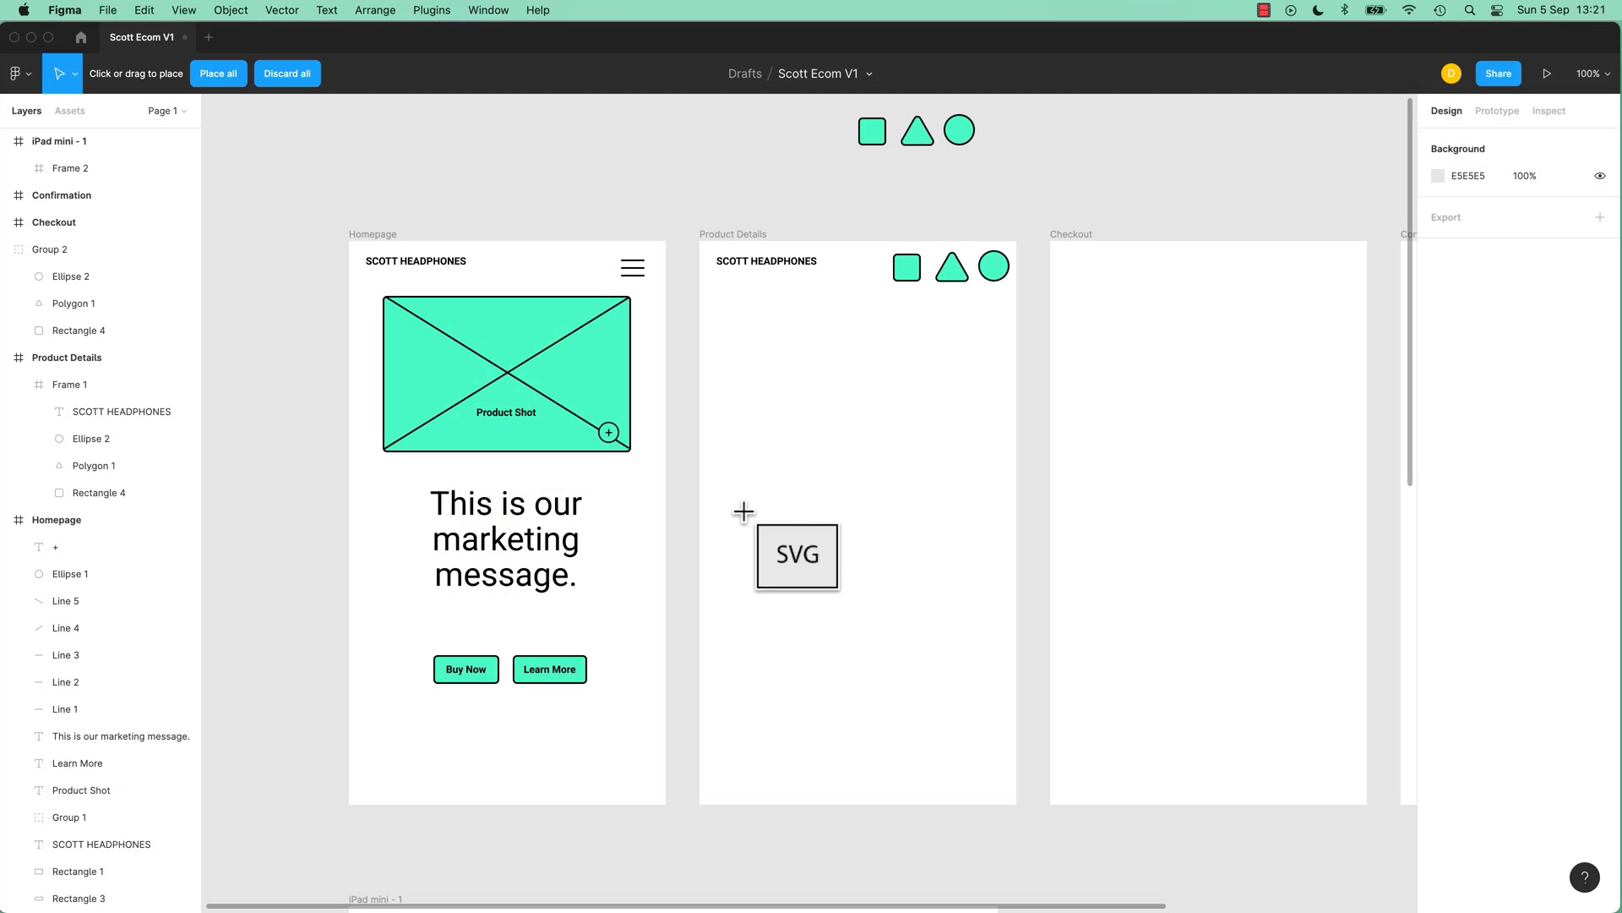
pyautogui.click(796, 480)
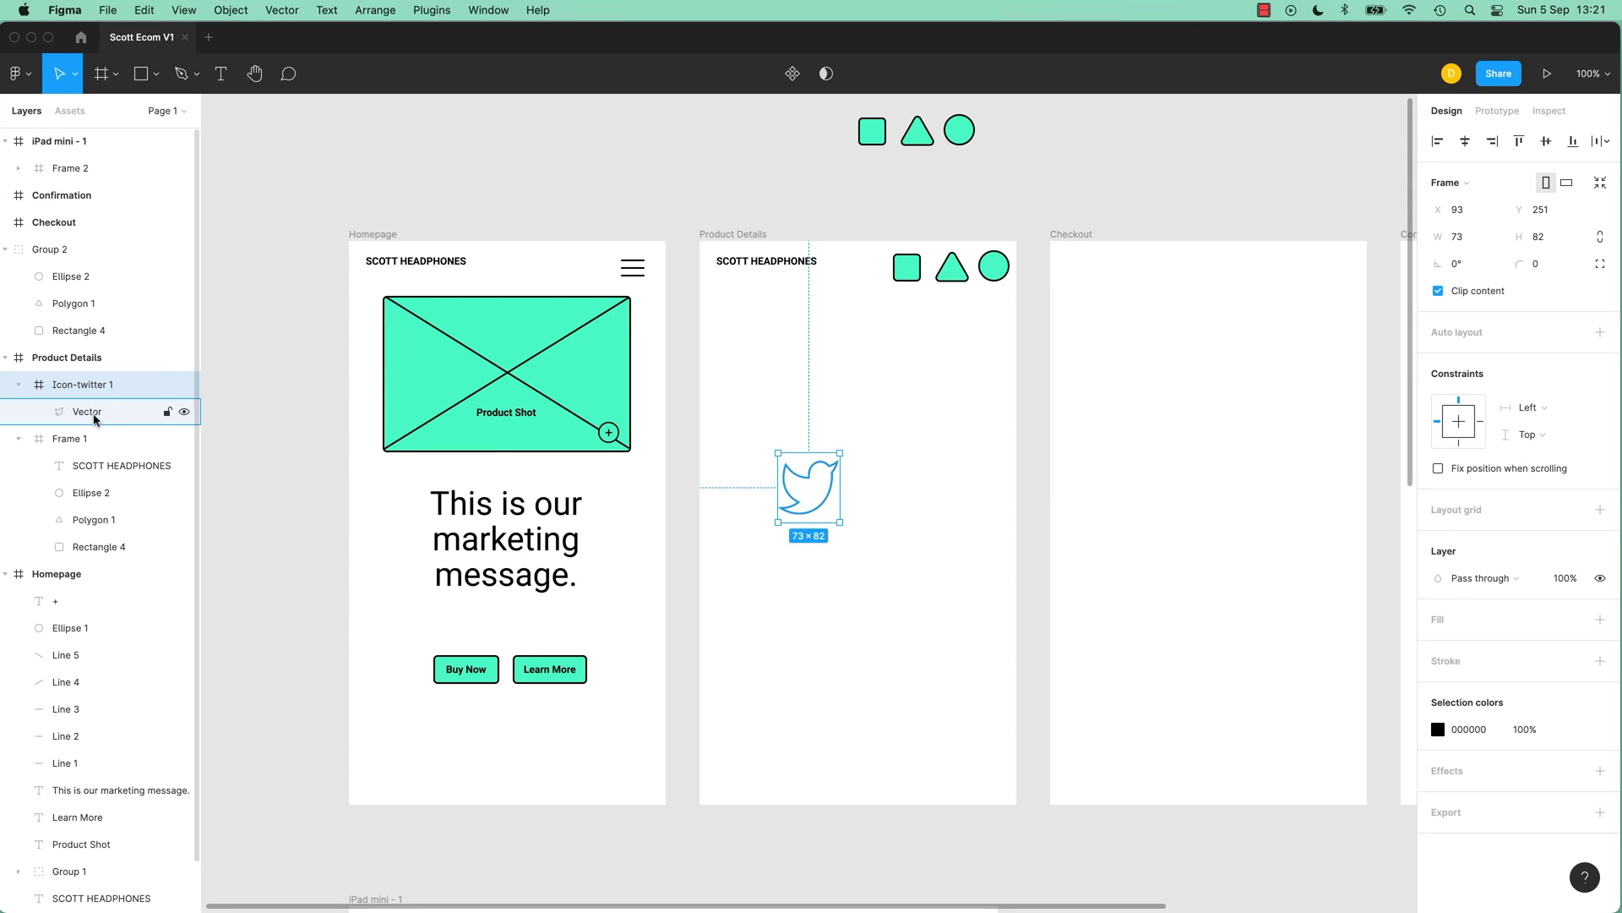
# Inspect the 73×82 Icon-twitter 1 frame's vector and collapse its layer
pyautogui.click(76, 410)
pyautogui.click(82, 389)
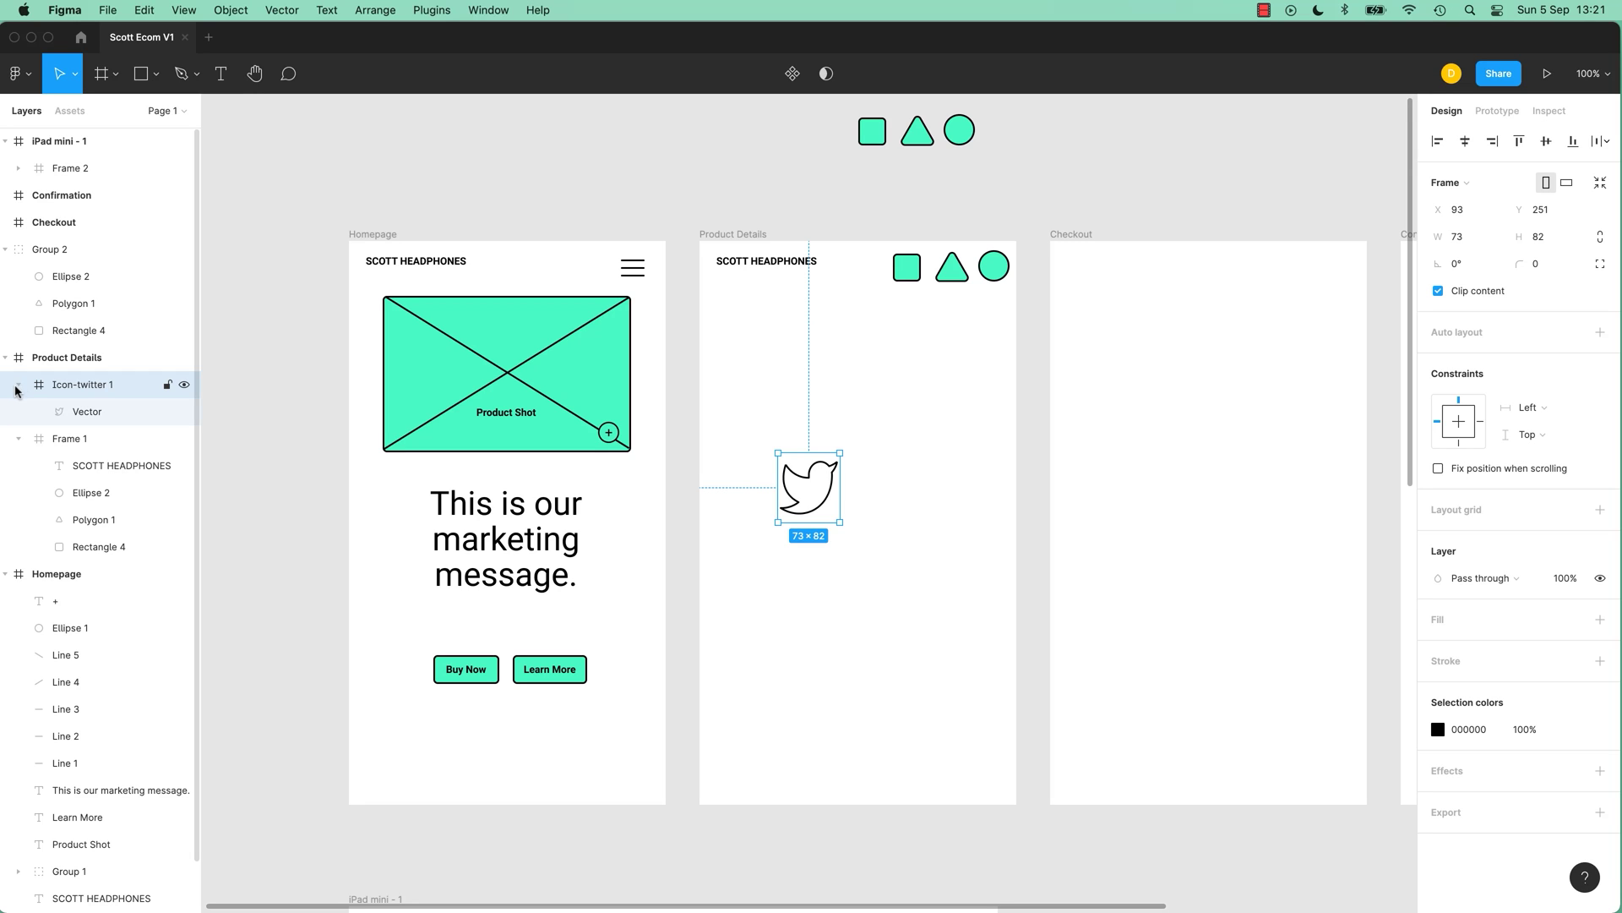
pyautogui.click(18, 384)
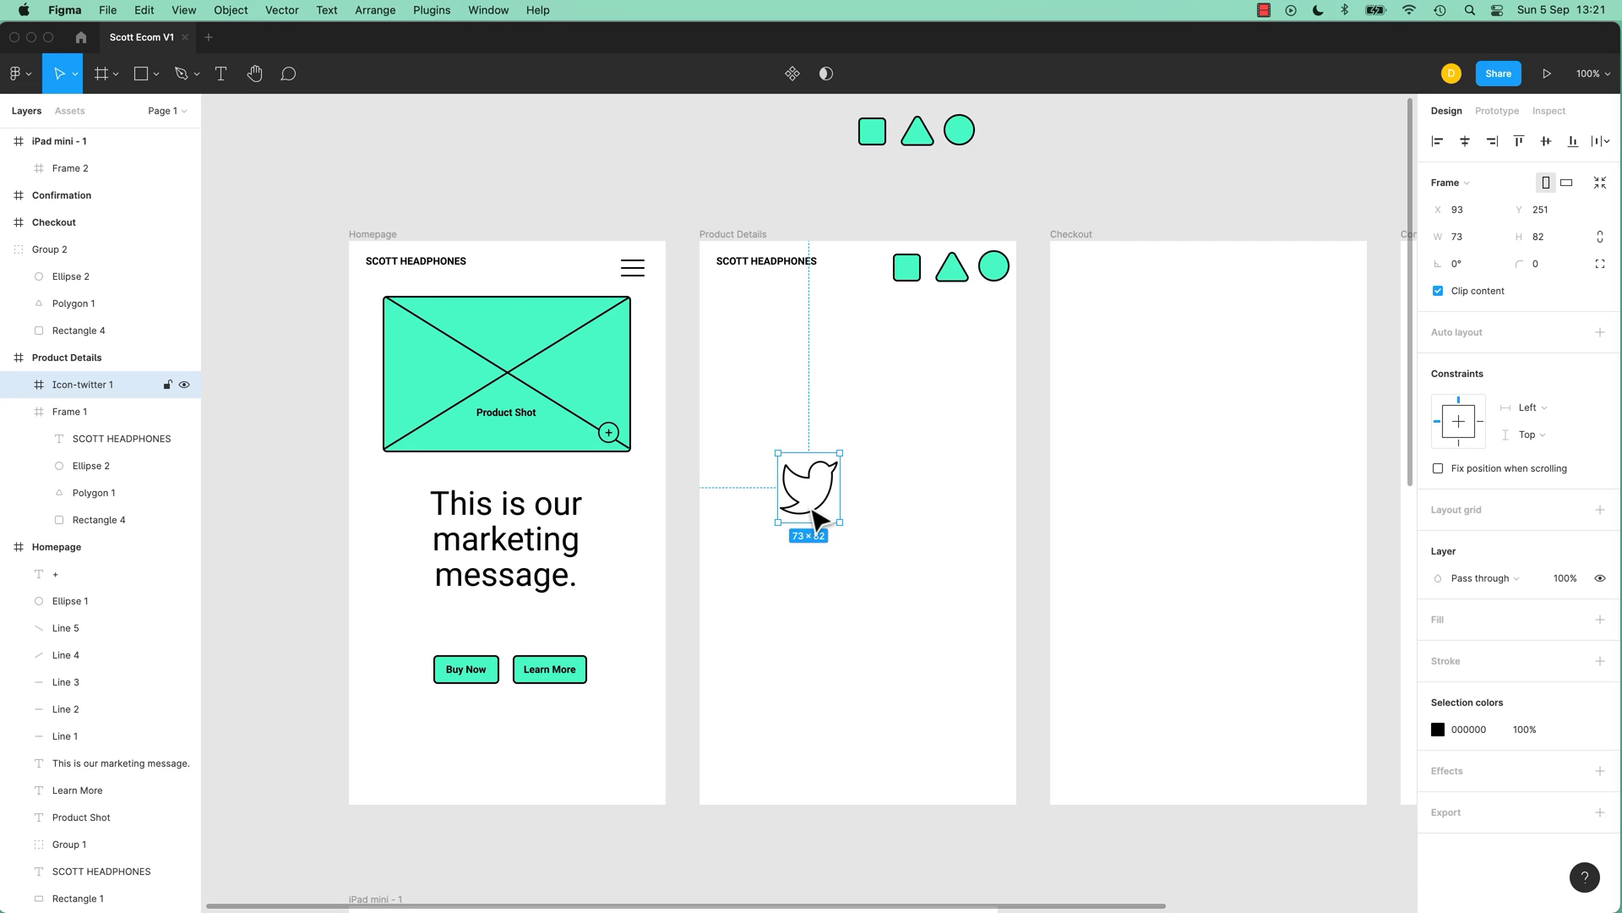
# Narrow Frame 1 to 343 wide, then compare it against Group 2 by selecting each
pyautogui.click(900, 289)
pyautogui.moveTo(1010, 271); pyautogui.dragTo(1006, 271)
pyautogui.click(934, 142)
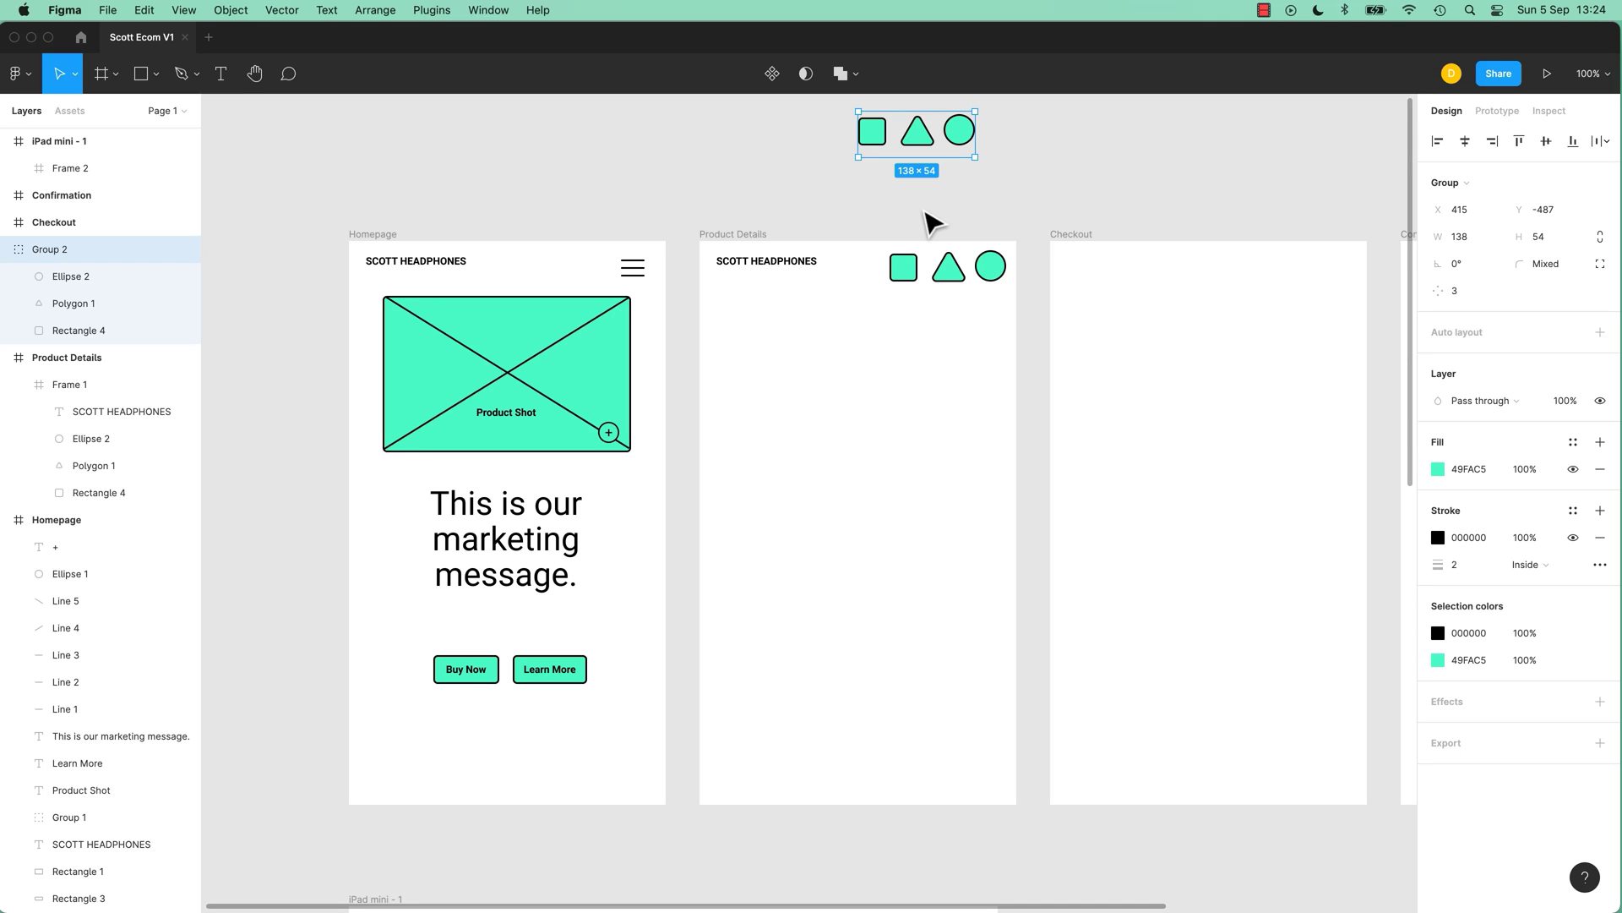
pyautogui.click(904, 290)
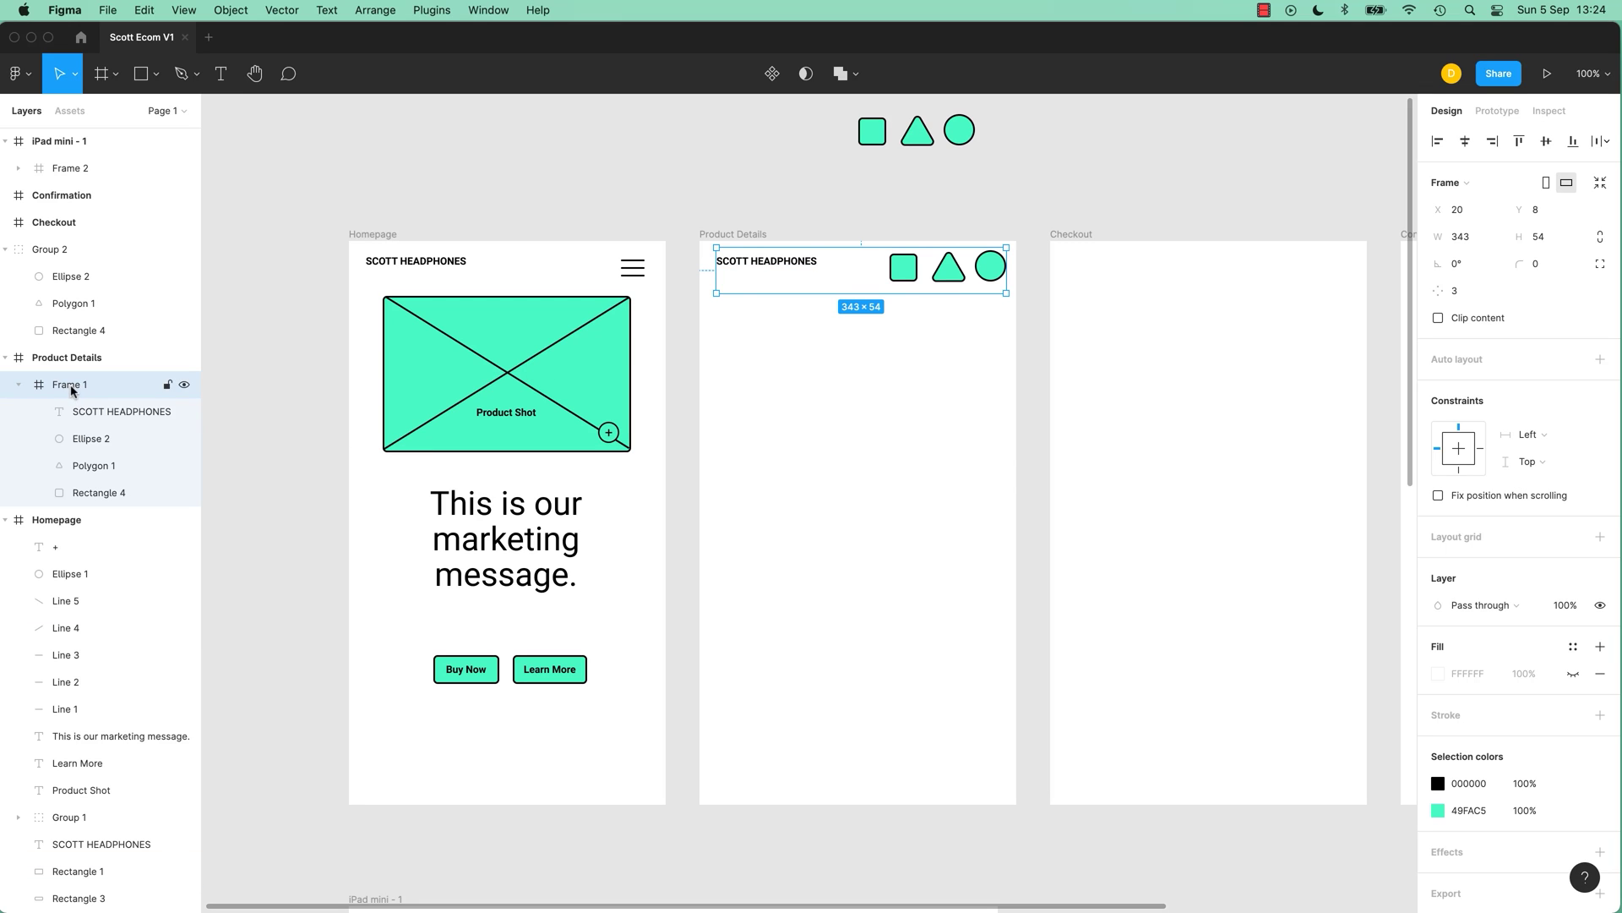
# Drag Frame 1 out, undo a flipping resize, and return it to X 16, Y 18
pyautogui.moveTo(747, 269); pyautogui.dragTo(605, 174)
pyautogui.moveTo(836, 150); pyautogui.dragTo(836, 371)
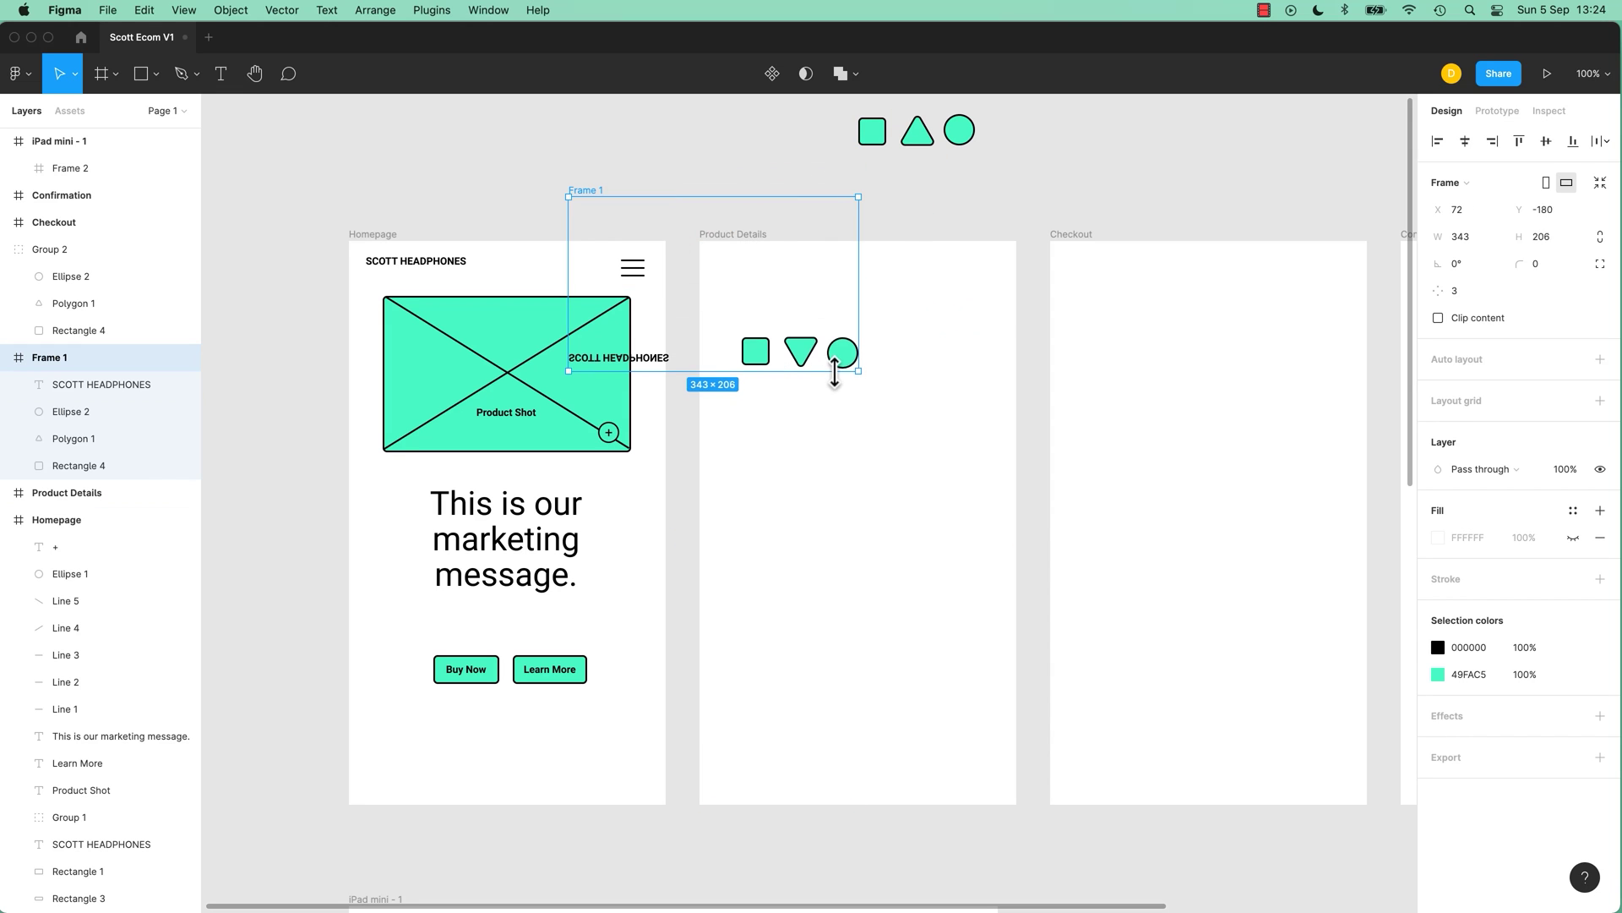
pyautogui.press('cmd+z')
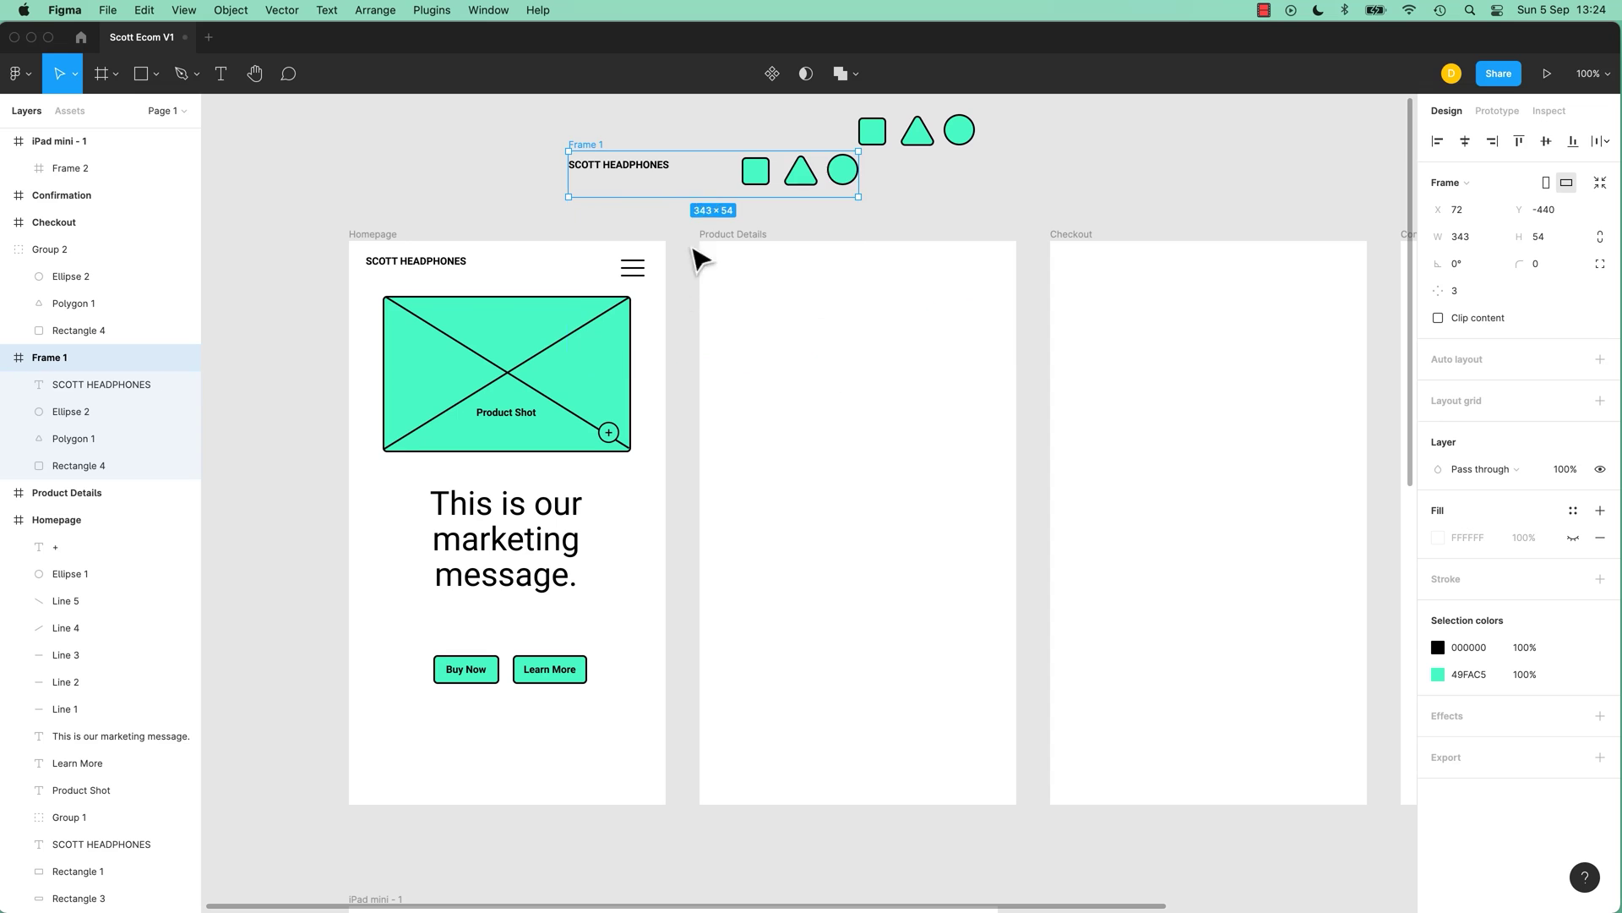
pyautogui.moveTo(633, 169); pyautogui.dragTo(775, 332)
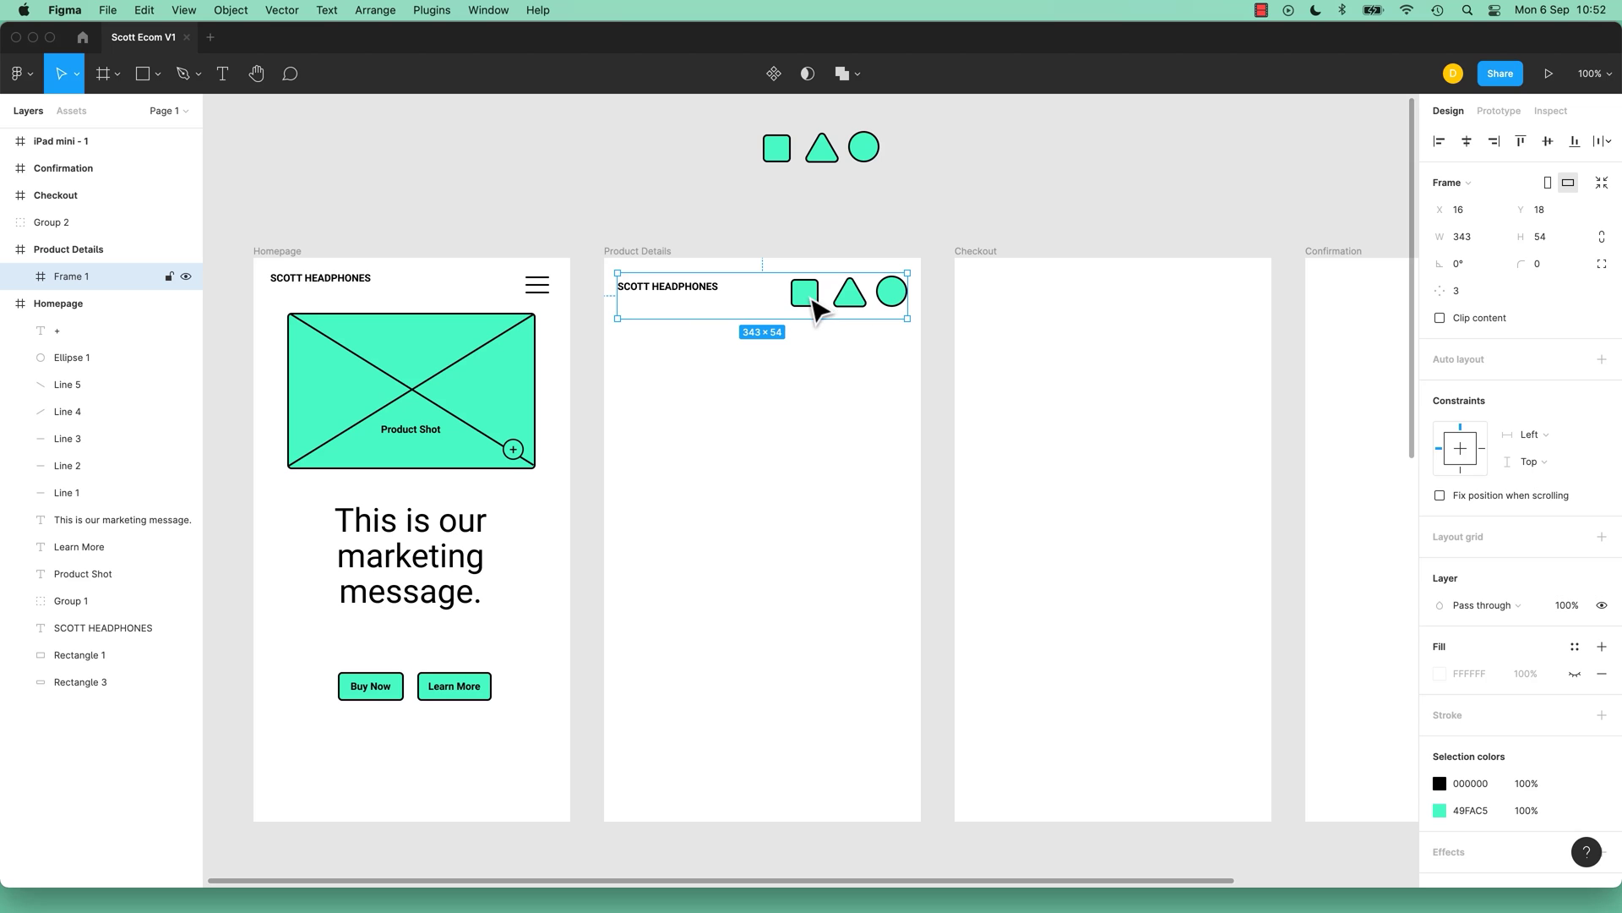
# Delete Frame 1 and then Group 2, the loose three-shape group above
pyautogui.press('Delete')
pyautogui.click(836, 163)
pyautogui.press('Delete')
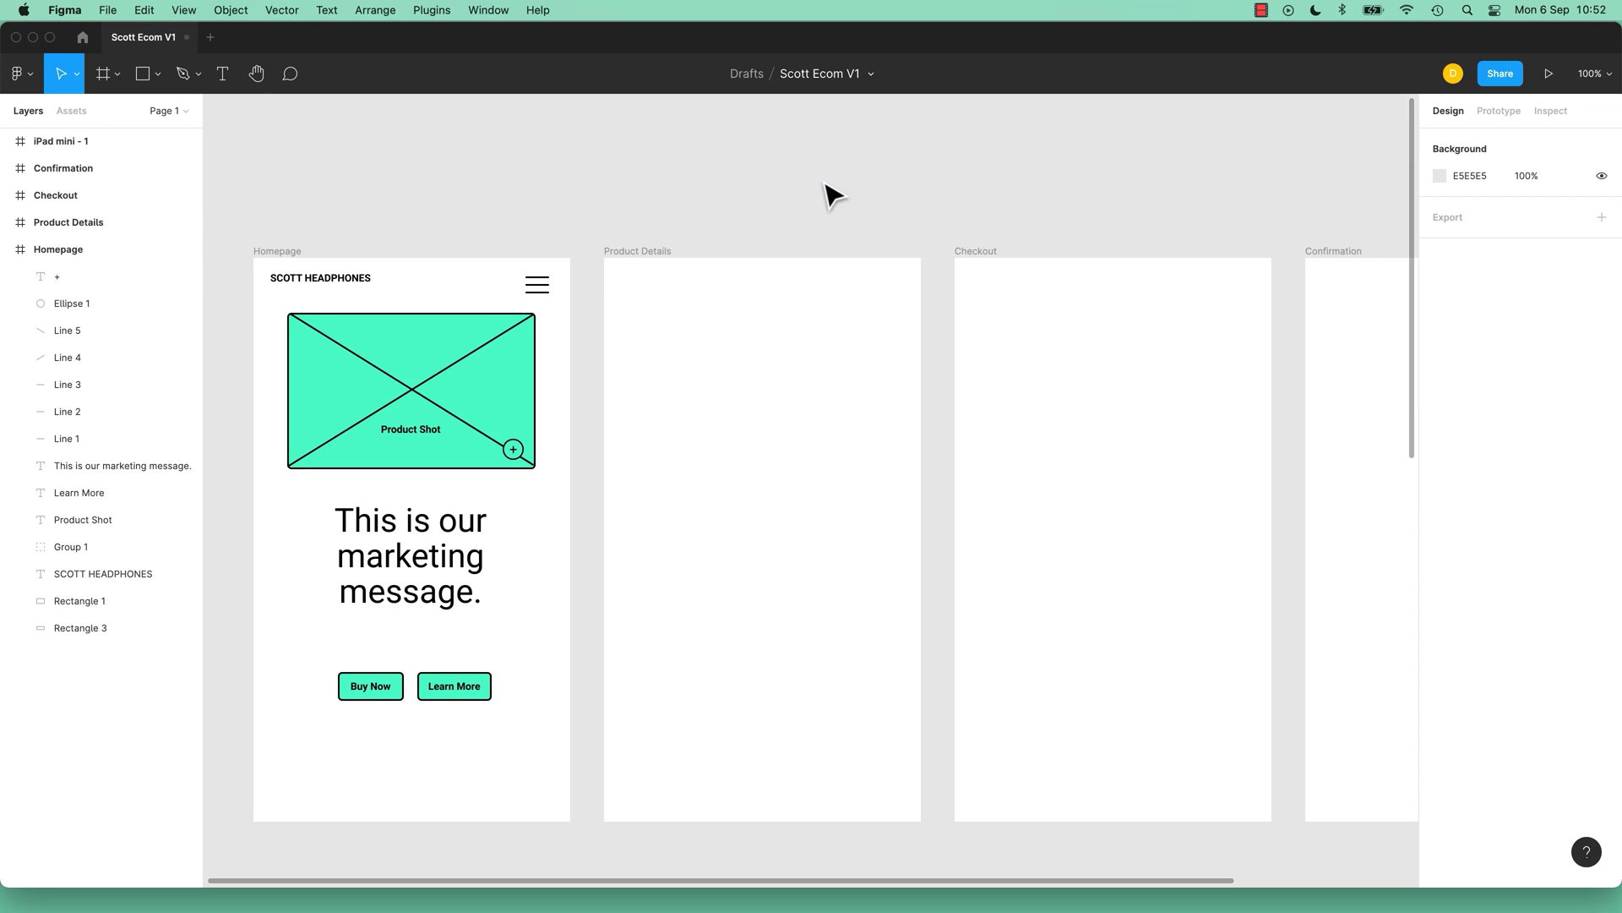